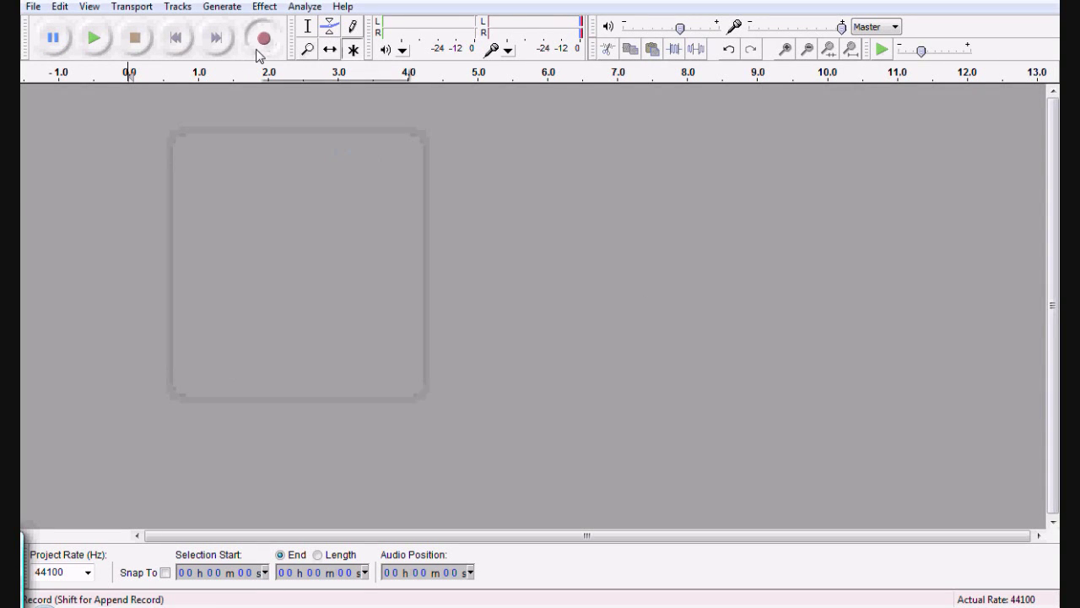
Step: Start recording a new audio track in Audacity and pause the CamStudio screen capture
{"action": "left_click", "coordinate": [261, 44]}
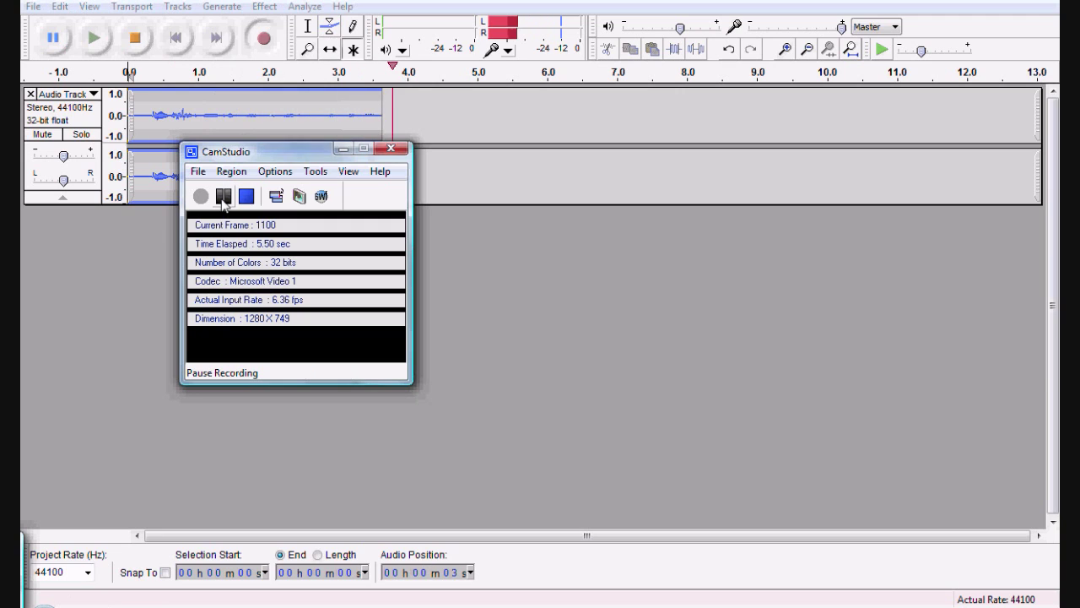
{"action": "left_click", "coordinate": [223, 197]}
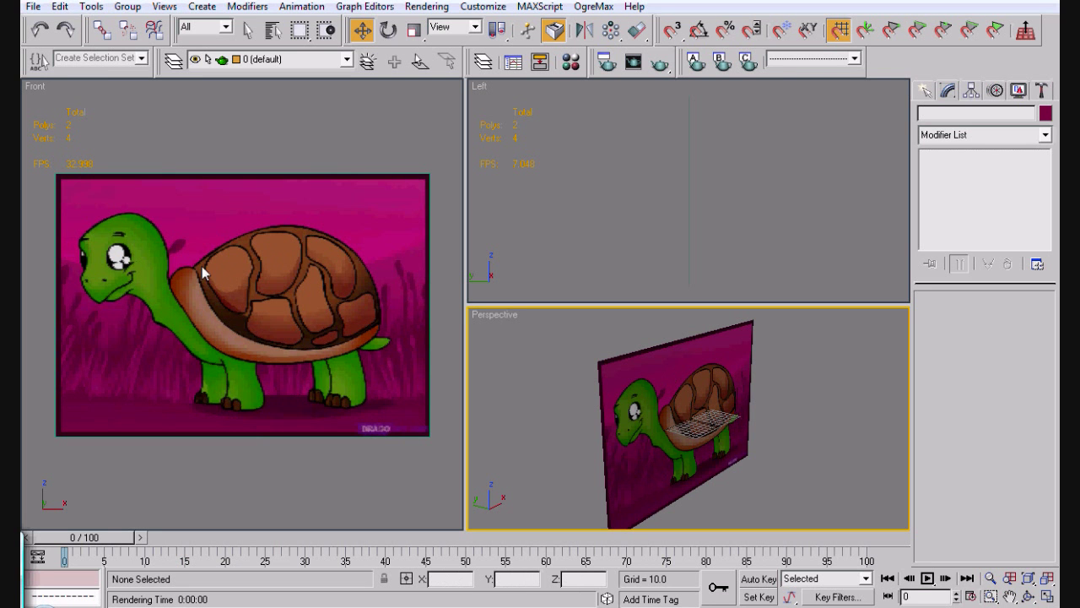
Step: Create a sphere with a radius of about 96 over the turtle's shell in the Front view
{"action": "left_click", "coordinate": [925, 91]}
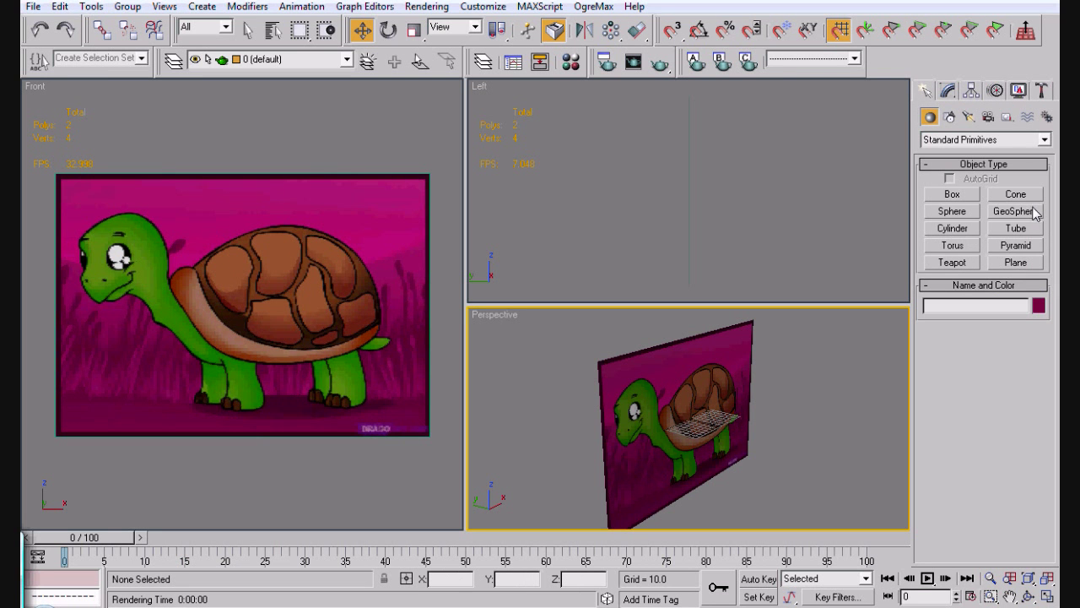
{"action": "left_click", "coordinate": [952, 211]}
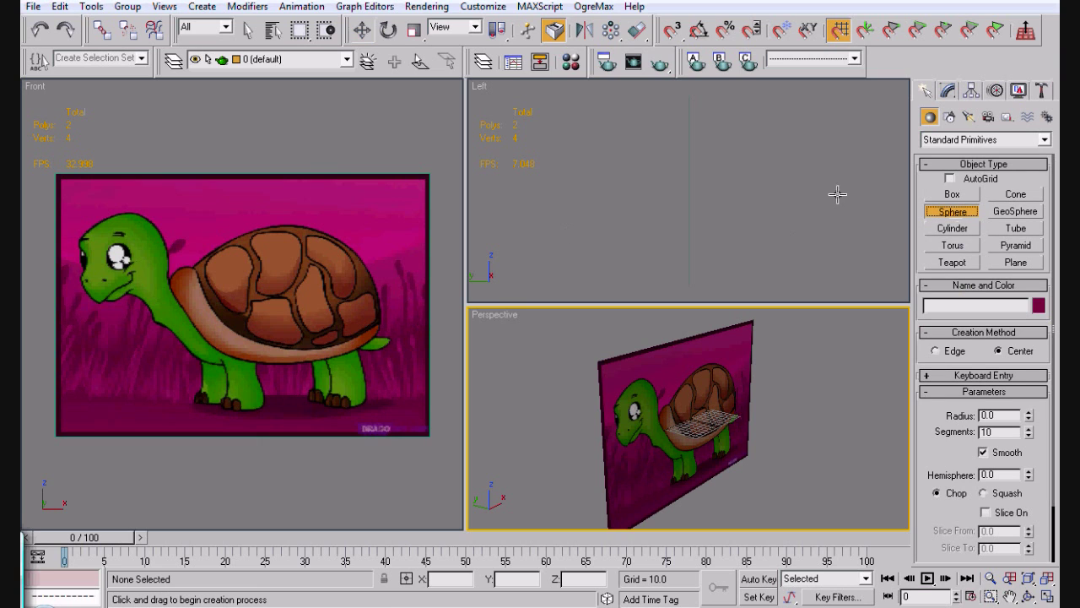
{"action": "left_click_drag", "start_coordinate": [279, 276], "coordinate": [349, 332]}
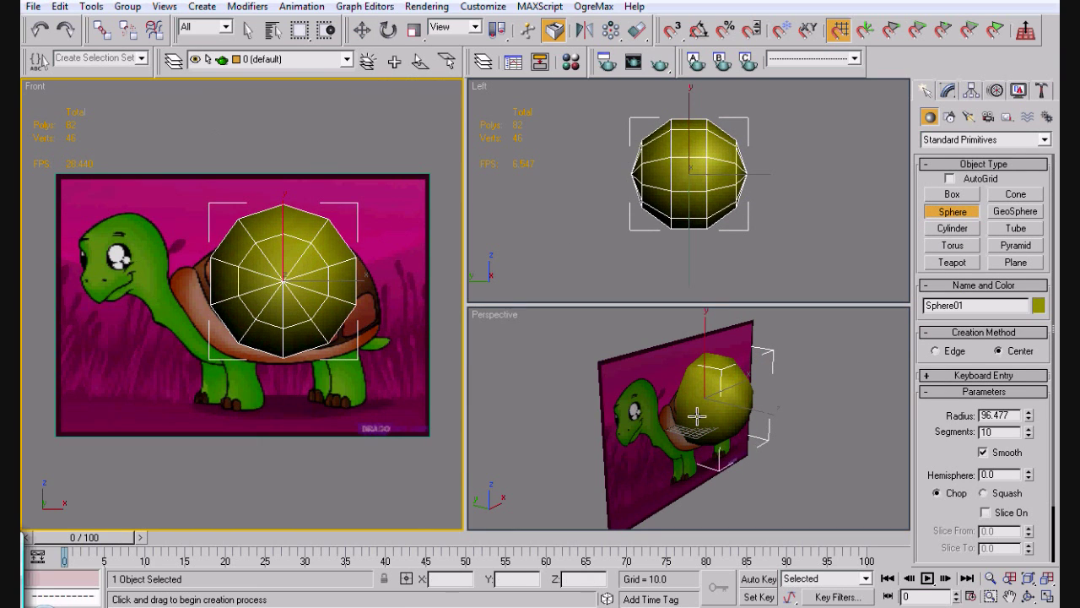
Step: Turn off smoothing on the sphere and set its Hemisphere value to 0.5
{"action": "left_click", "coordinate": [987, 451]}
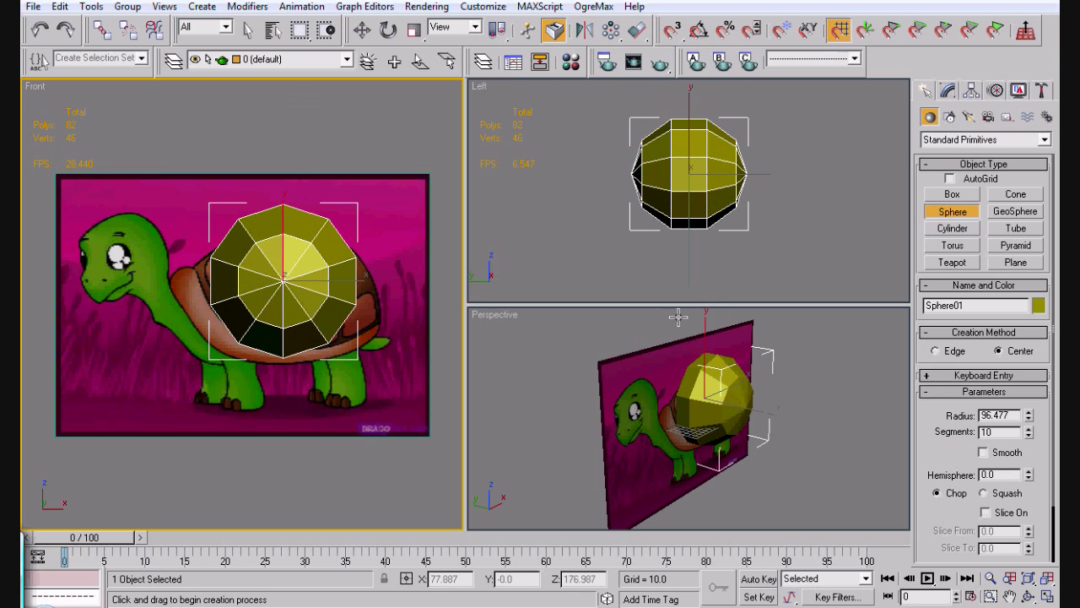
{"action": "left_click", "coordinate": [1004, 475]}
{"action": "type", "text": "0.5"}
{"action": "key", "text": "Return"}
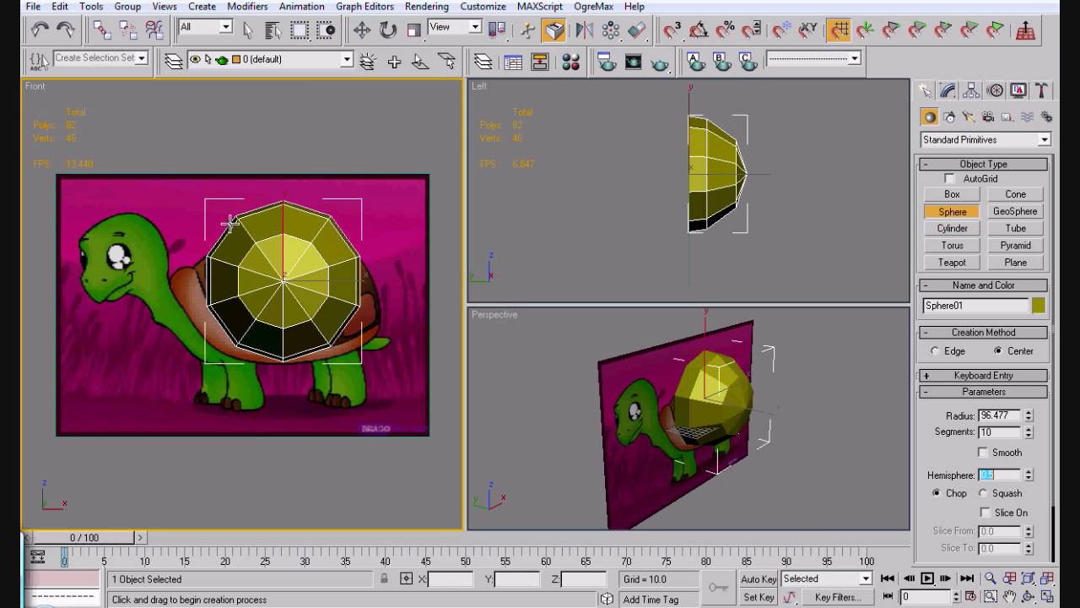
Step: Rotate the hemisphere -90 degrees about X so its dome points up, and lower it onto the turtle's shell in the Front view
{"action": "left_click", "coordinate": [299, 277]}
{"action": "key", "text": "e"}
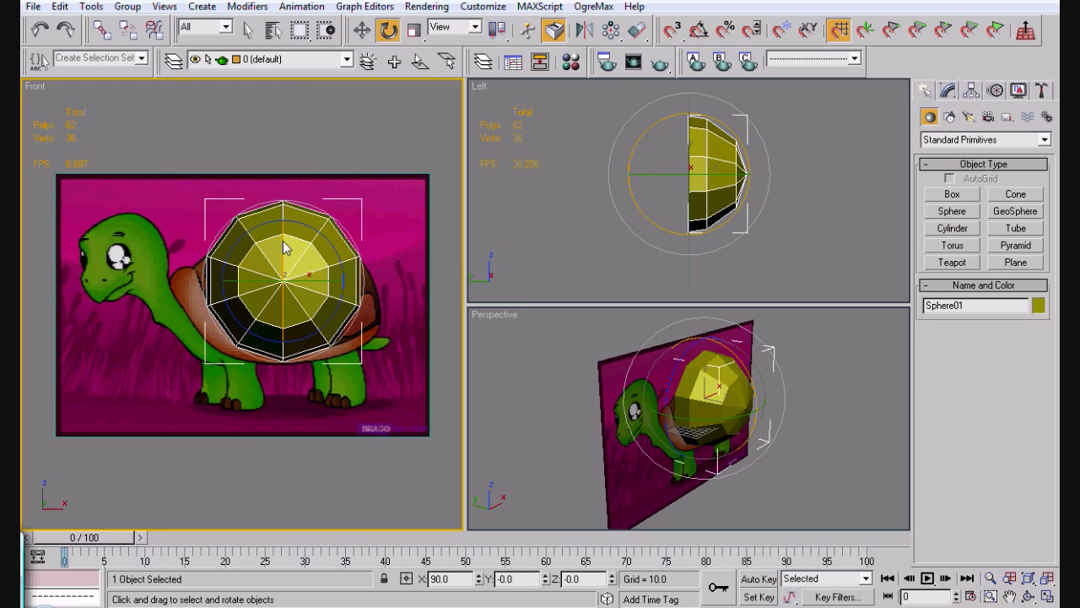
{"action": "left_click_drag", "start_coordinate": [281, 242], "coordinate": [271, 102]}
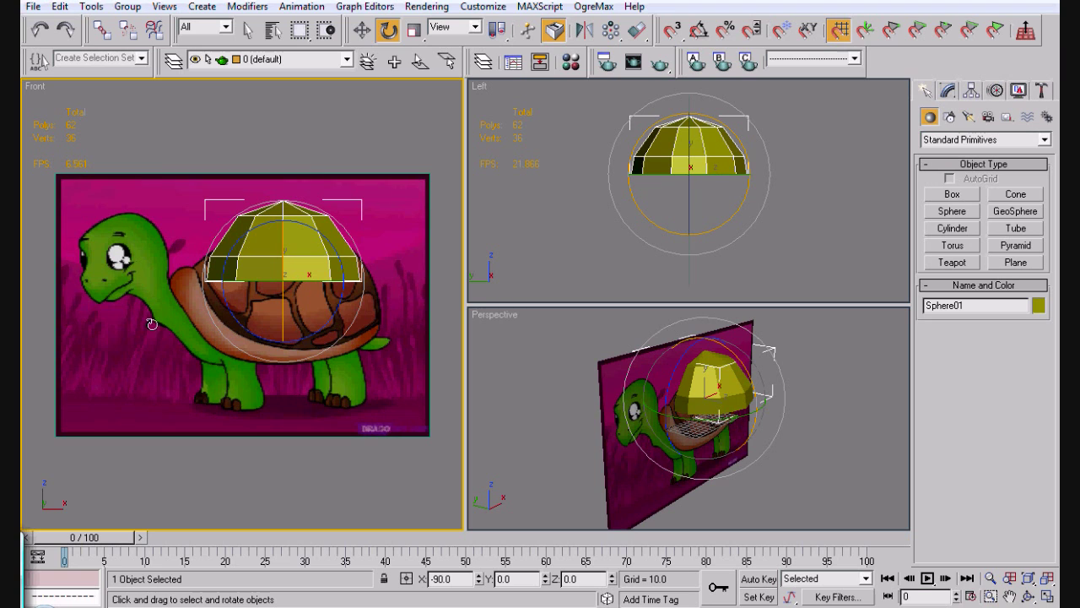
{"action": "key", "text": "q"}
{"action": "key", "text": "w"}
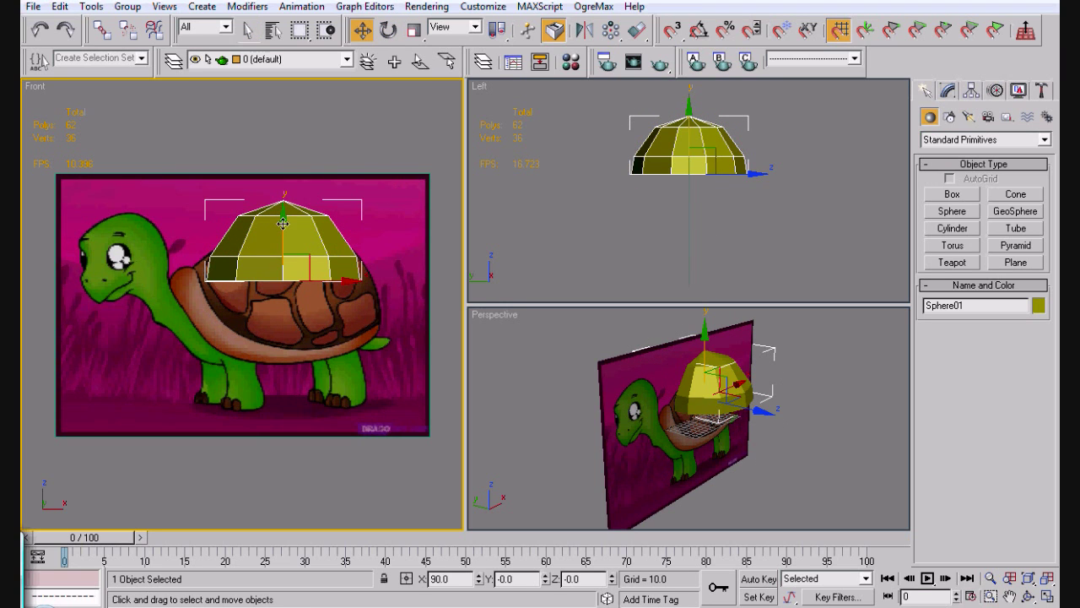
{"action": "left_click_drag", "start_coordinate": [283, 221], "coordinate": [284, 244]}
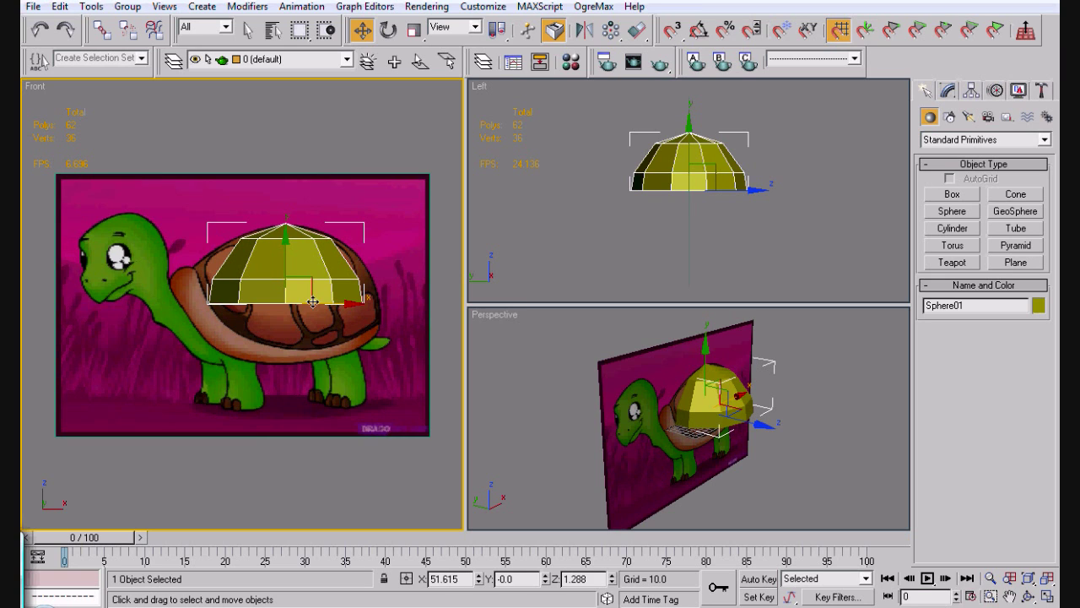
Step: Stretch the hemisphere to about 124% along X and move it away from the reference image to about Y -111
{"action": "key", "text": "r"}
{"action": "left_click_drag", "start_coordinate": [378, 313], "coordinate": [365, 314]}
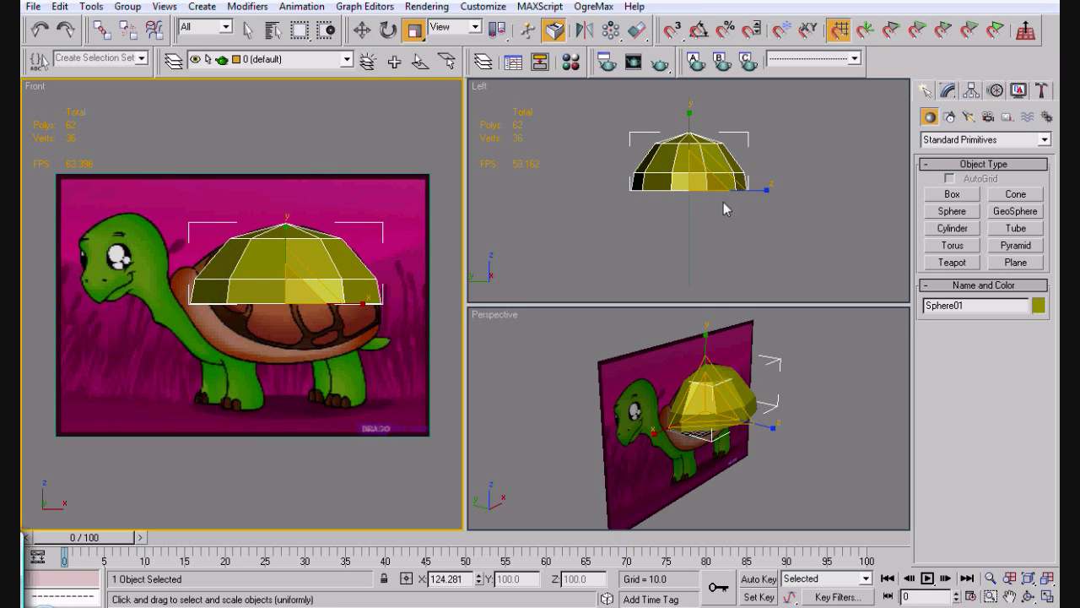
{"action": "key", "text": "w"}
{"action": "left_click_drag", "start_coordinate": [745, 189], "coordinate": [815, 215]}
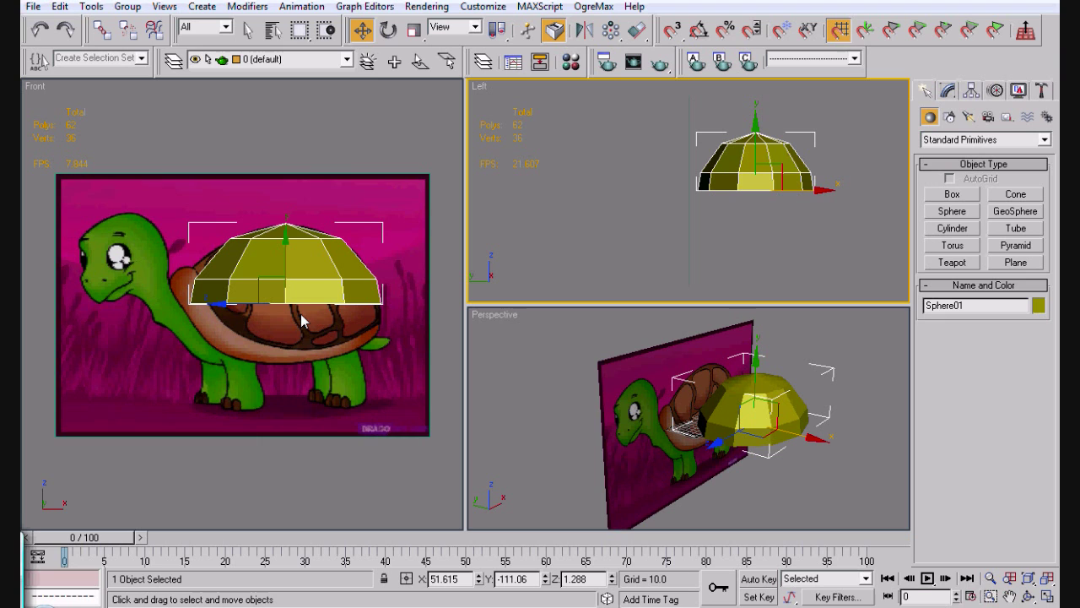
Step: Assign the grey 02 - Default material to the hemisphere and close the Material Editor
{"action": "key", "text": "m"}
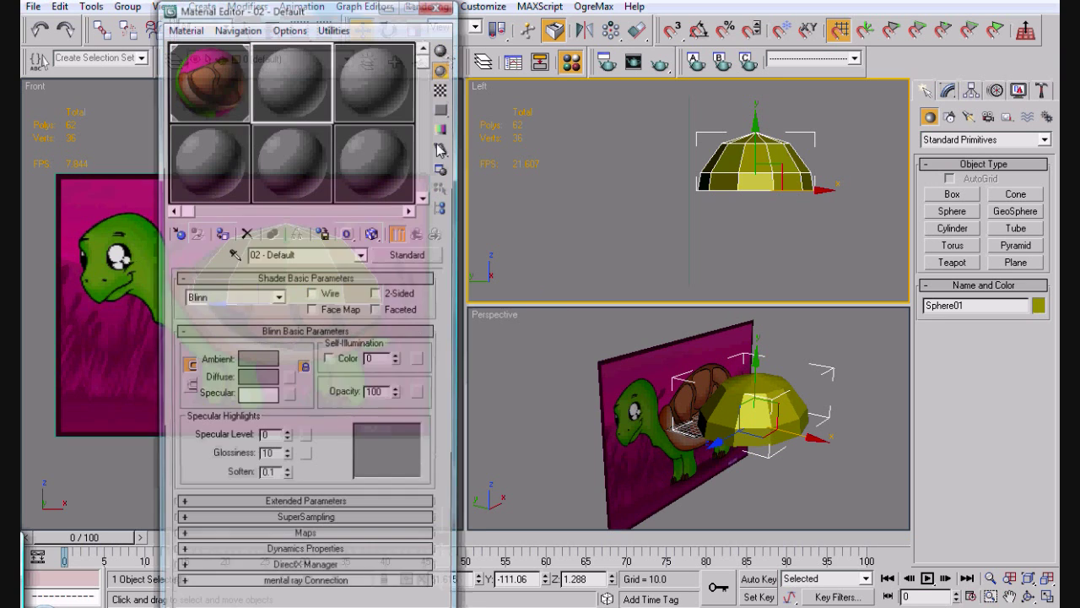
{"action": "left_click", "coordinate": [223, 236]}
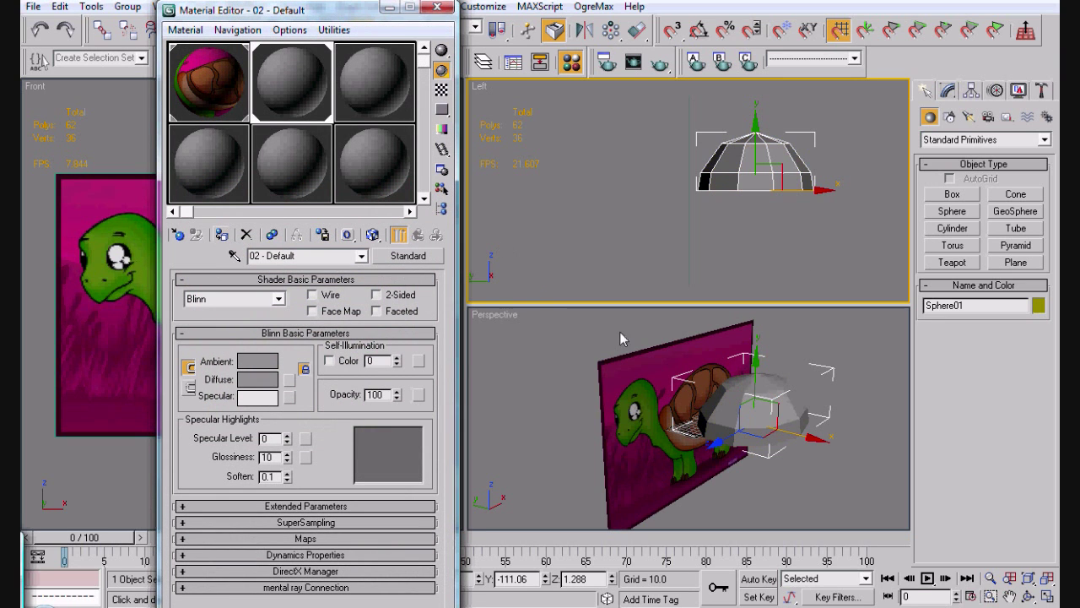
{"action": "left_click", "coordinate": [437, 8]}
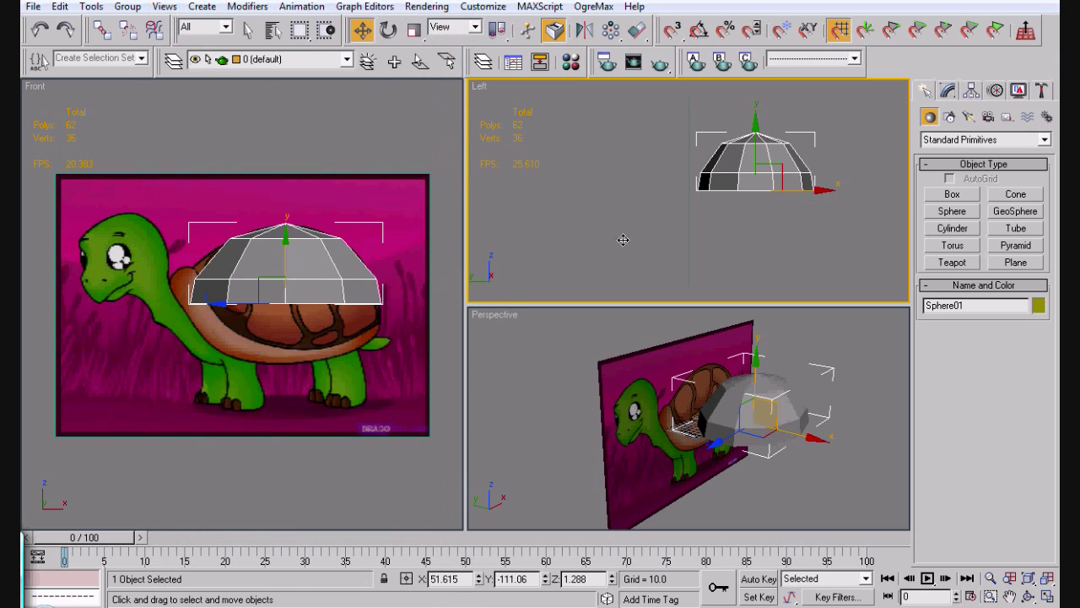
Step: Convert the hemisphere to an Editable Poly and delete the vertices of the half nearest the reference image
{"action": "left_click", "coordinate": [944, 91]}
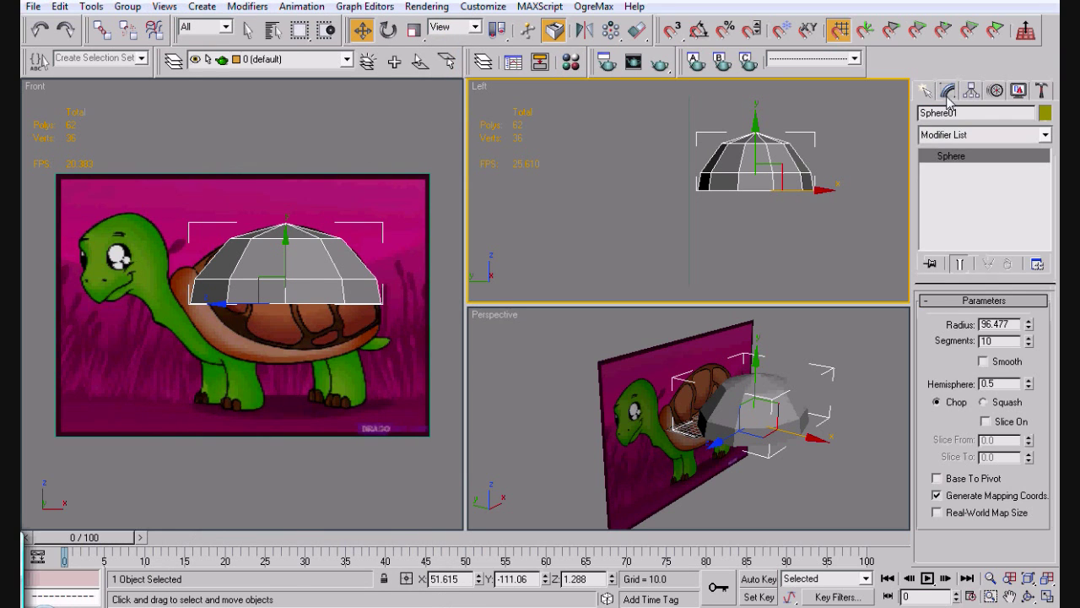
{"action": "right_click", "coordinate": [838, 331]}
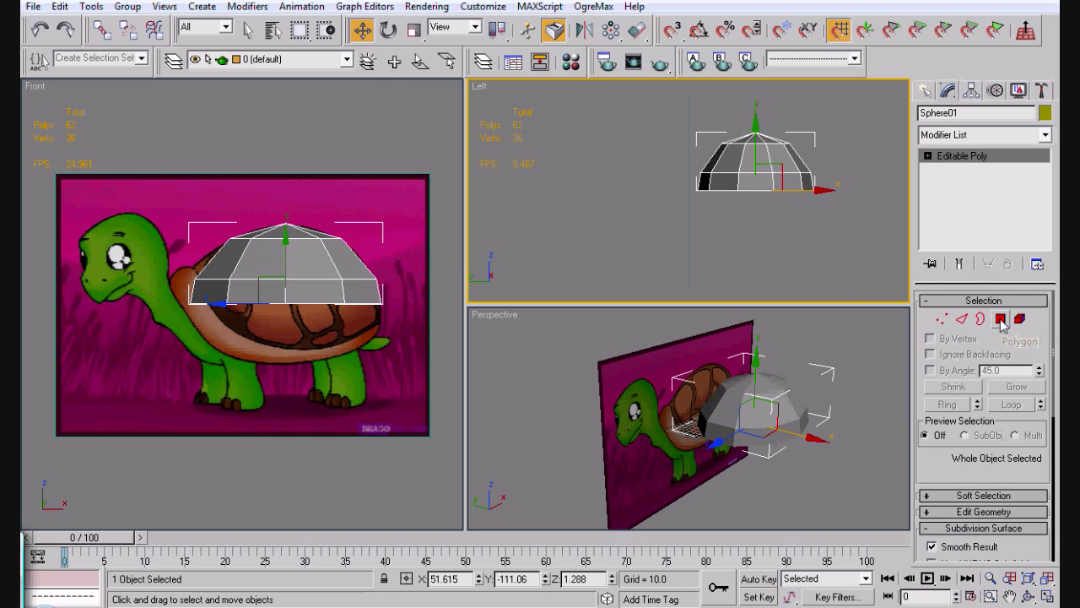
{"action": "left_click", "coordinate": [1000, 319]}
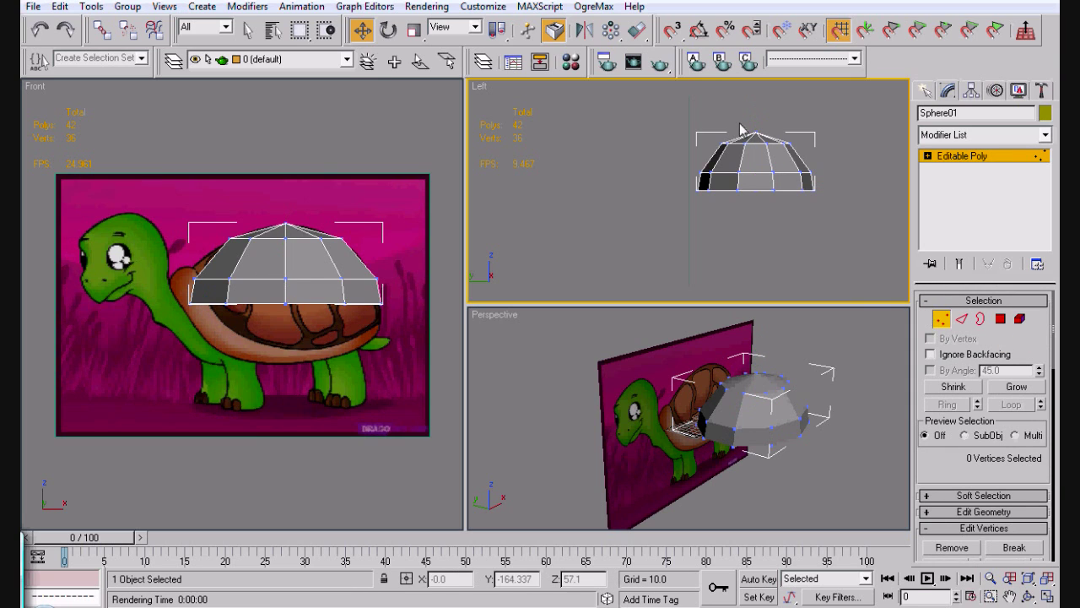
{"action": "mouse_move", "coordinate": [686, 116]}
{"action": "left_mouse_down"}
{"action": "mouse_move", "coordinate": [750, 246]}
{"action": "mouse_move", "coordinate": [699, 109]}
{"action": "mouse_move", "coordinate": [689, 115]}
{"action": "left_mouse_up"}
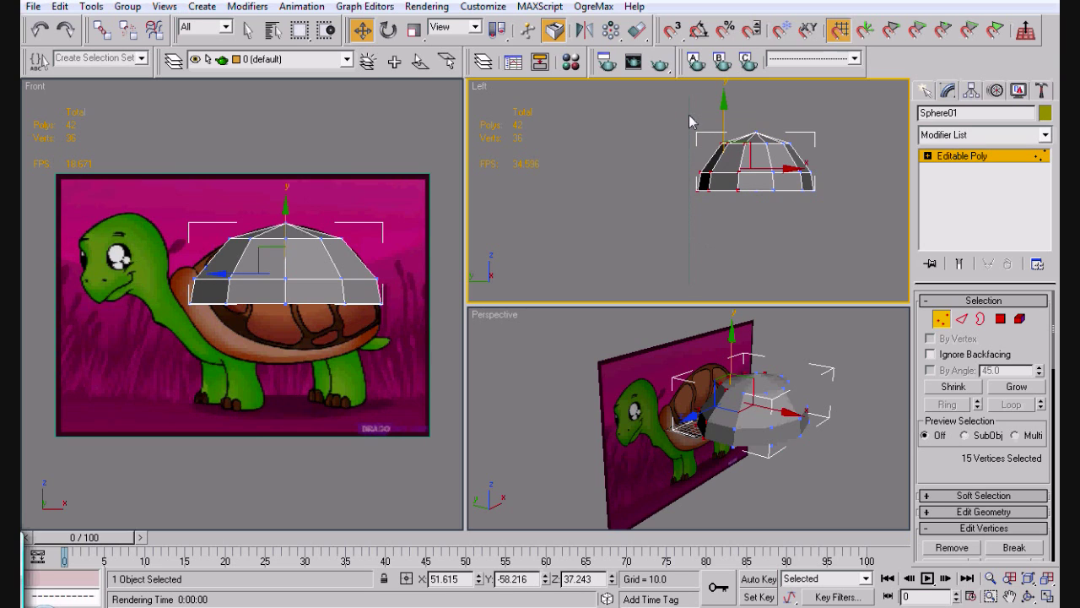
{"action": "key", "text": "Delete"}
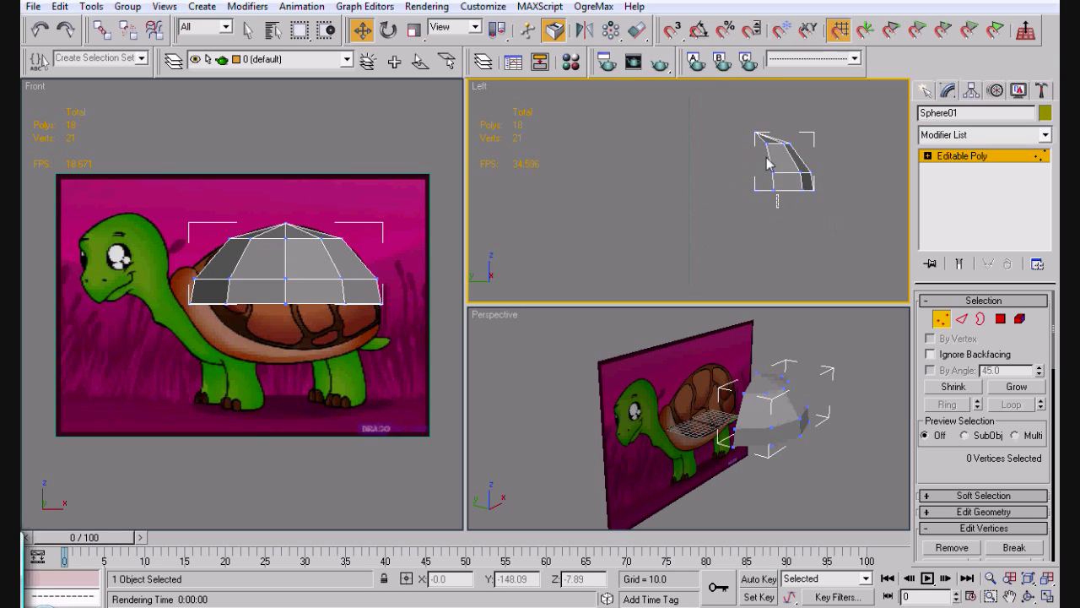
Step: Straighten the six vertices beside the cut by scaling them along X in the Left view, and align them with the shell's centre line
{"action": "left_click_drag", "start_coordinate": [779, 208], "coordinate": [757, 133]}
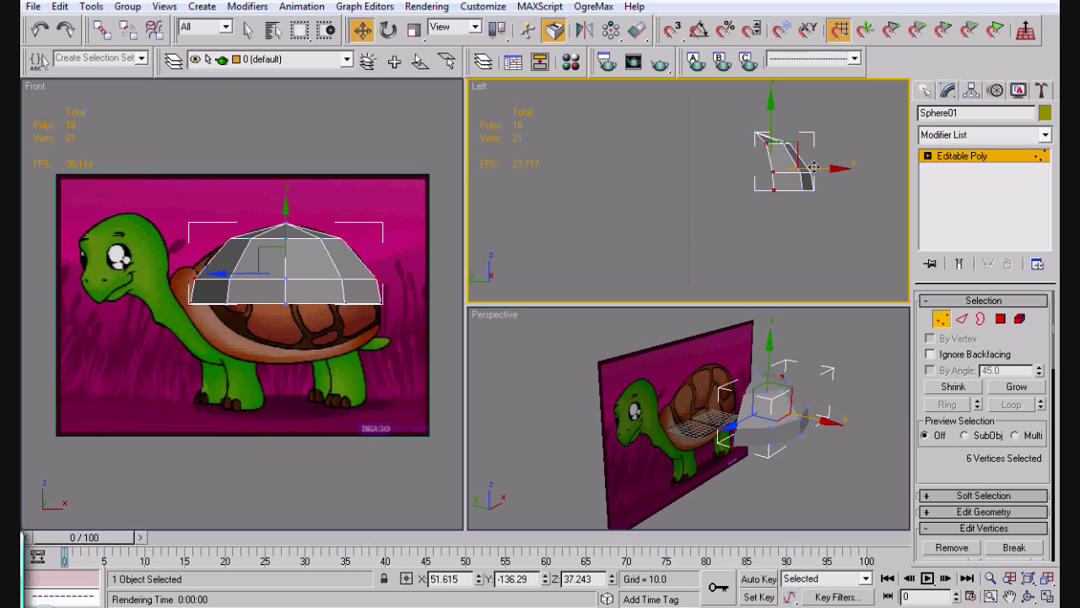
{"action": "key", "text": "r"}
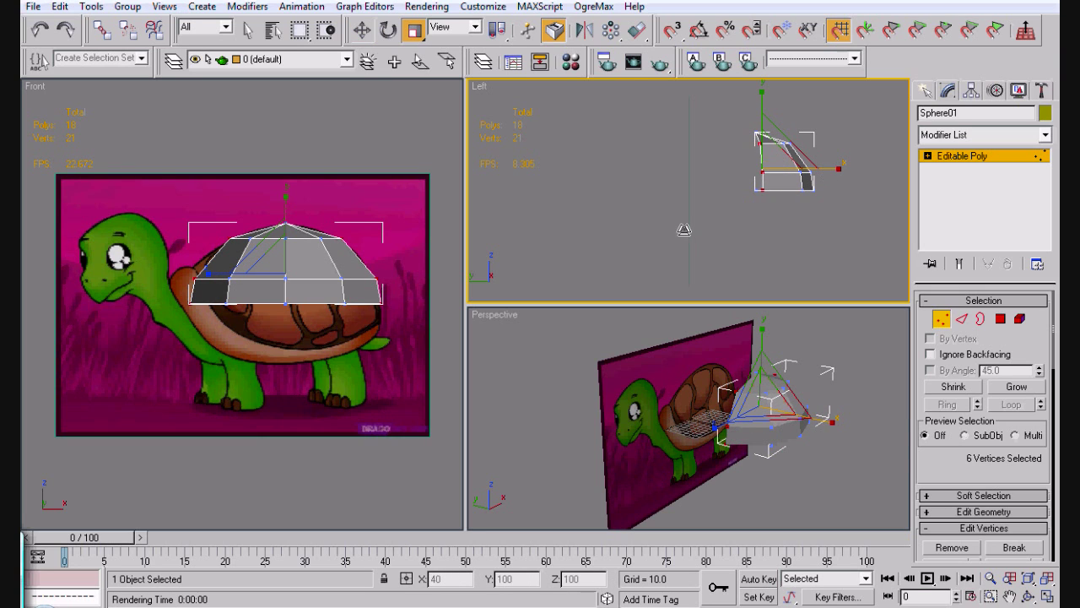
{"action": "key", "text": "w"}
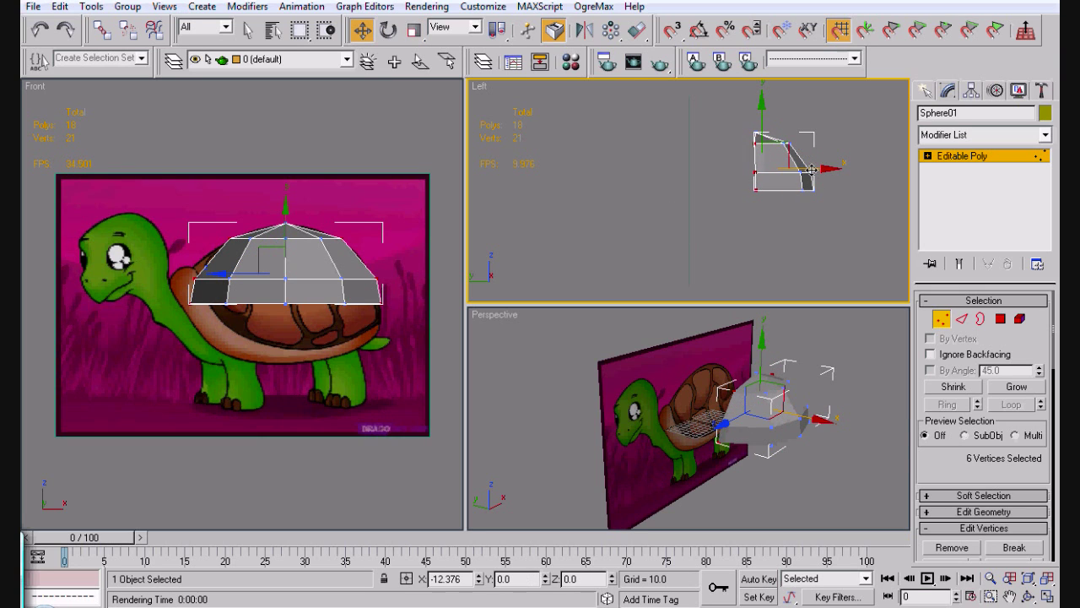
{"action": "left_click", "coordinate": [719, 222]}
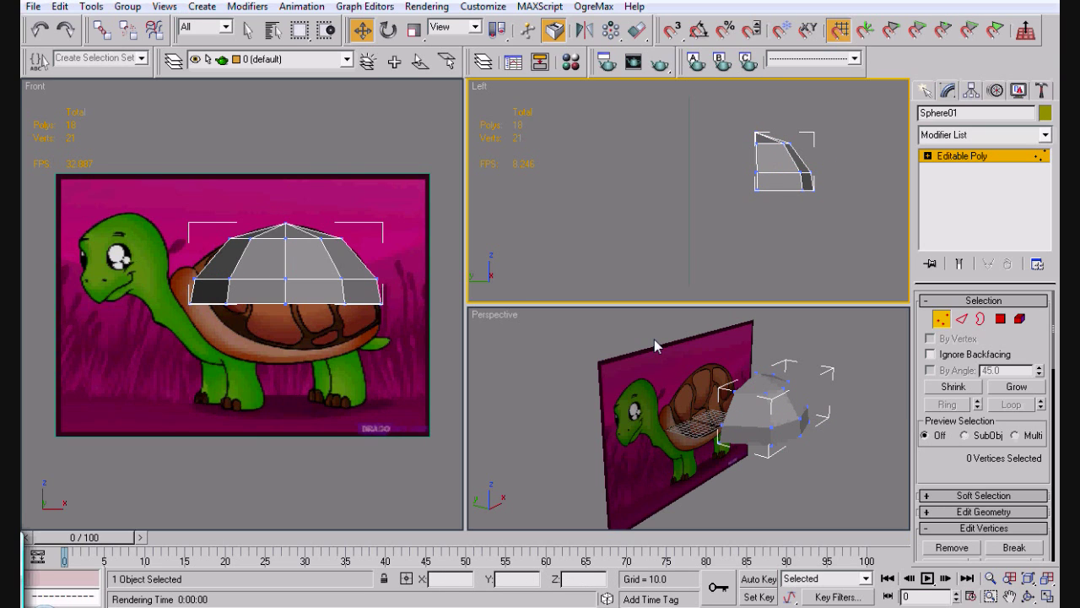
Step: Select the three connected edges from rim to apex on the shell's head side and shift them toward the cut side in the Left view
{"action": "key", "text": "2"}
{"action": "left_click", "coordinate": [802, 180]}
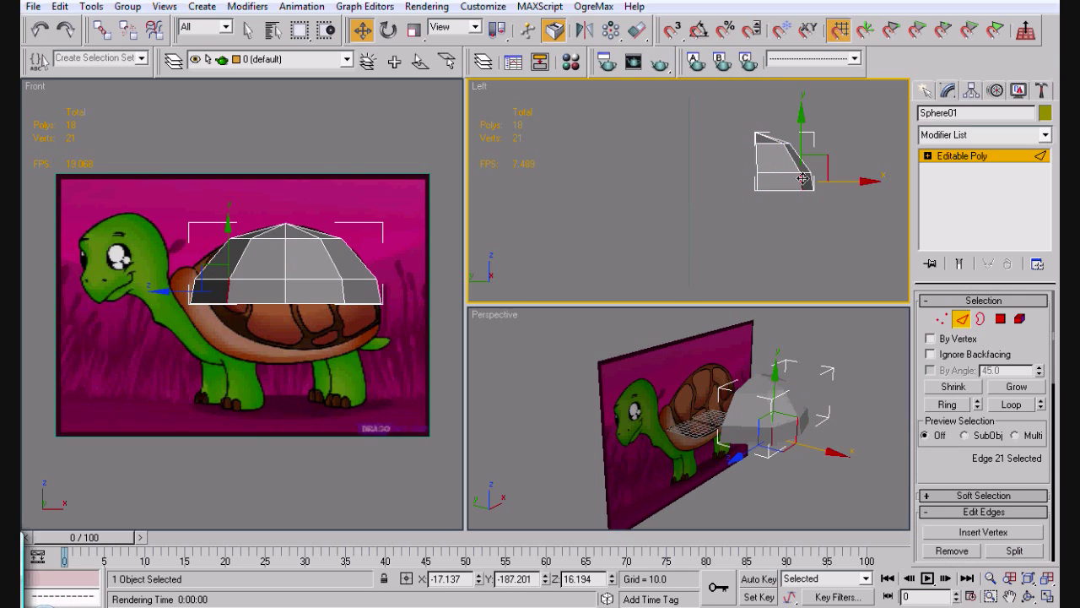
{"action": "left_click", "coordinate": [780, 157], "text": "ctrl"}
{"action": "left_click", "coordinate": [762, 138], "text": "ctrl"}
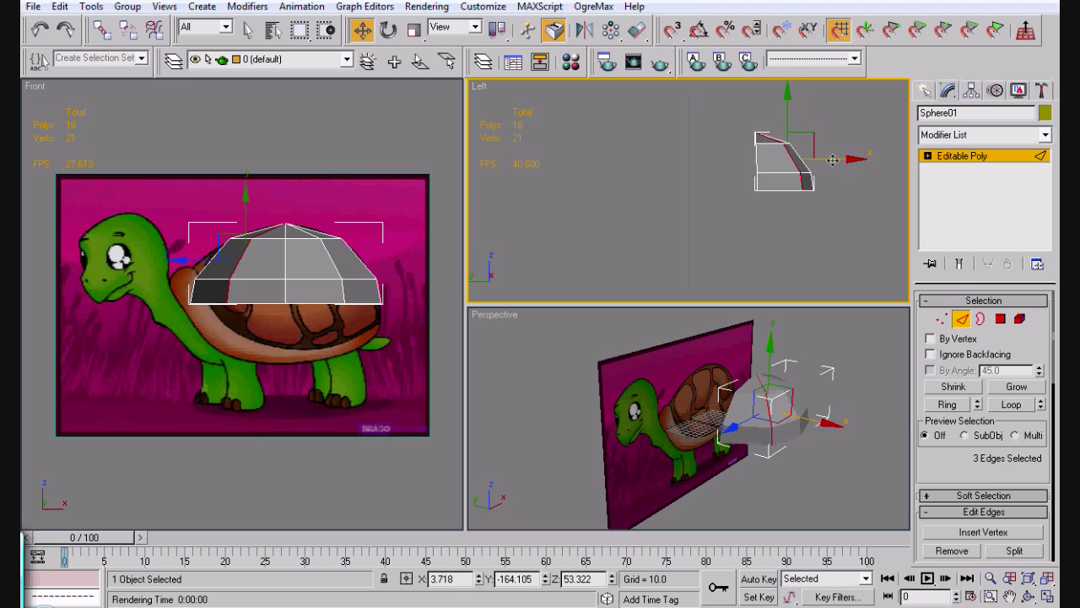
{"action": "left_click_drag", "start_coordinate": [832, 159], "coordinate": [830, 162]}
{"action": "key", "text": "e"}
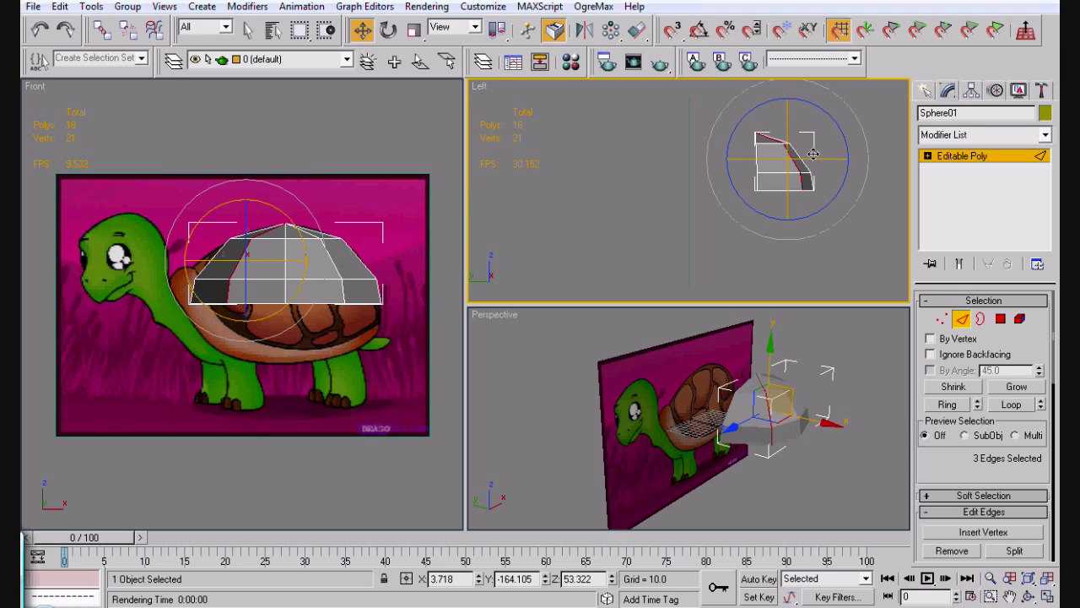
{"action": "mouse_move", "coordinate": [816, 161]}
{"action": "left_mouse_down"}
{"action": "mouse_move", "coordinate": [785, 166]}
{"action": "mouse_move", "coordinate": [820, 163]}
{"action": "left_mouse_up"}
{"action": "key", "text": "w"}
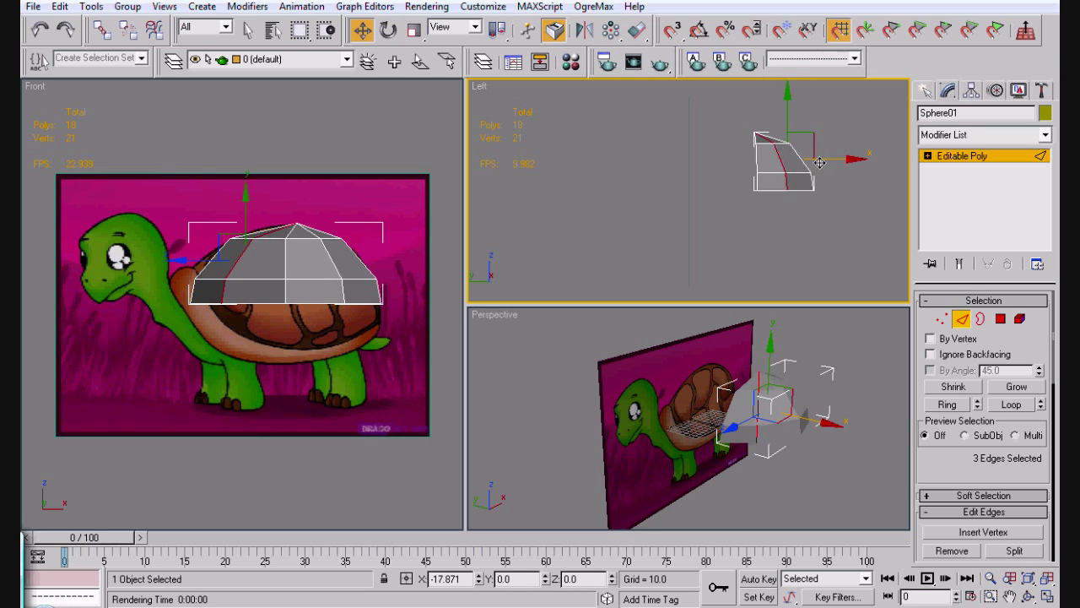
Step: Deselect the edges and turn on see-through display for the shell
{"action": "left_click", "coordinate": [747, 497]}
{"action": "left_click", "coordinate": [1030, 596]}
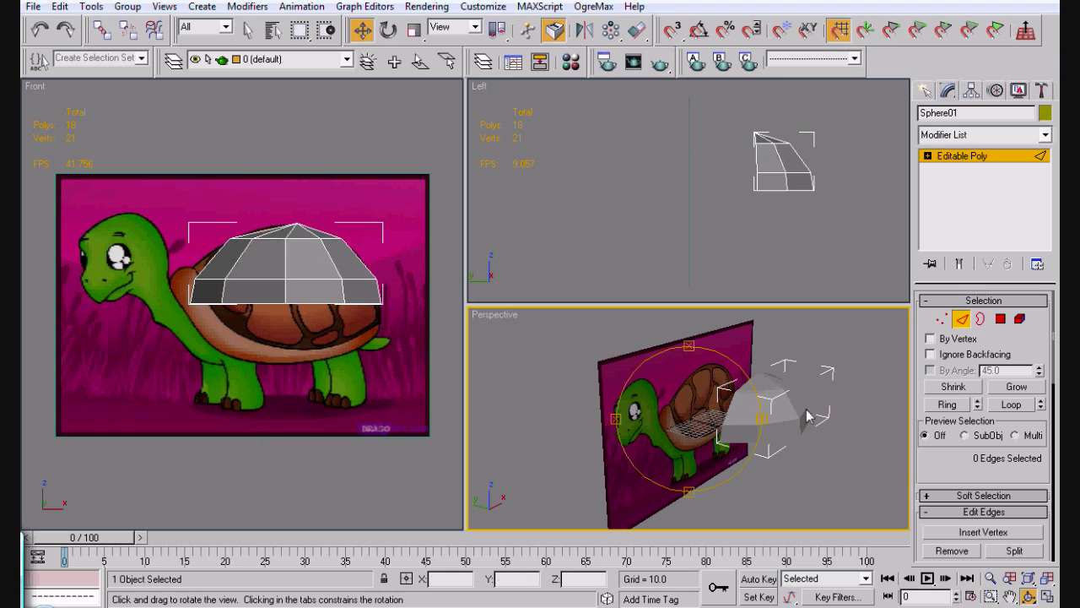
{"action": "key", "text": "alt+x"}
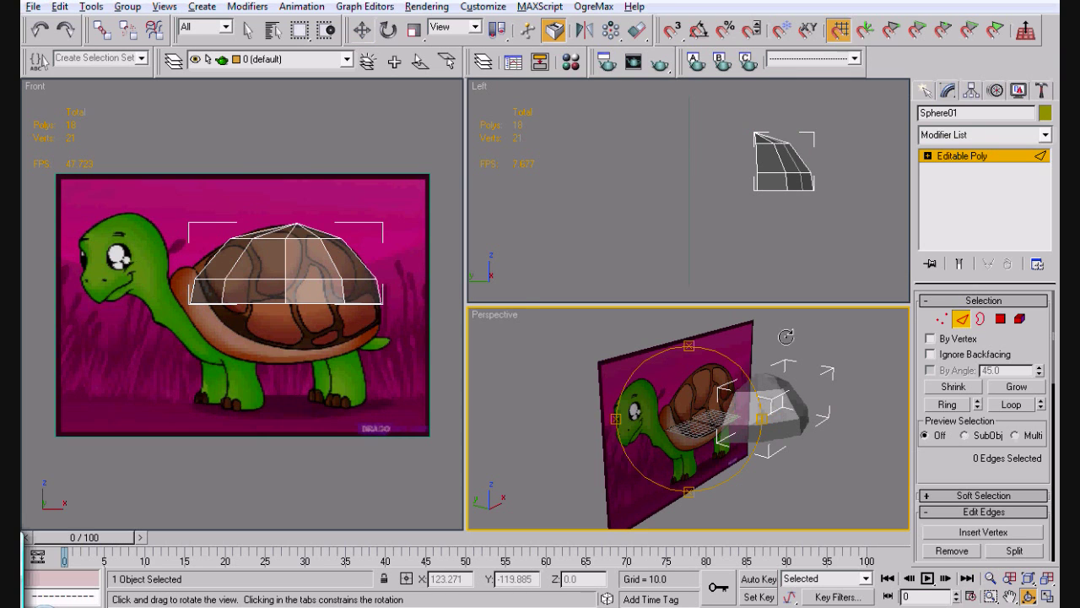
Step: Select the matching edge loop on the shell's tail side and move it toward the cut side in the Left view, adjusting its rotation
{"action": "key", "text": "e"}
{"action": "left_click", "coordinate": [806, 152]}
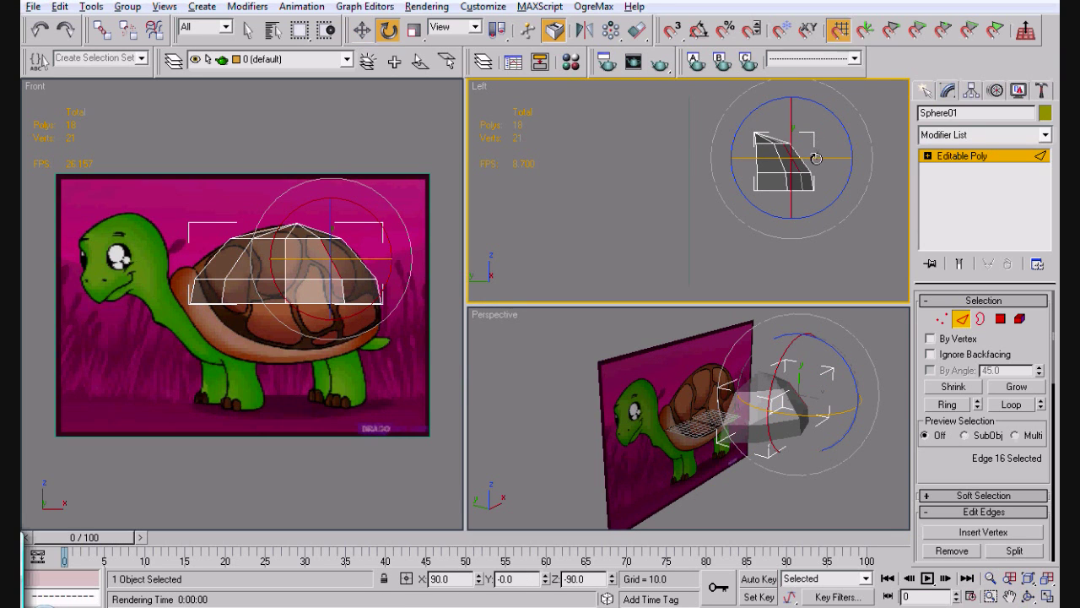
{"action": "left_click_drag", "start_coordinate": [808, 160], "coordinate": [804, 162]}
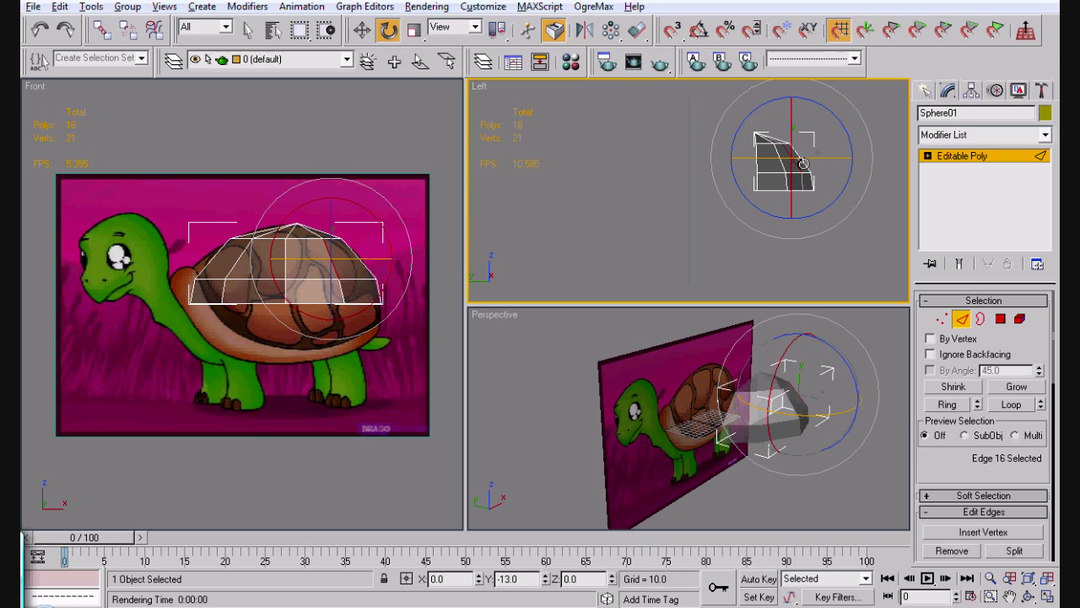
{"action": "left_click", "coordinate": [1024, 405]}
{"action": "left_click_drag", "start_coordinate": [812, 173], "coordinate": [816, 174]}
{"action": "key", "text": "w"}
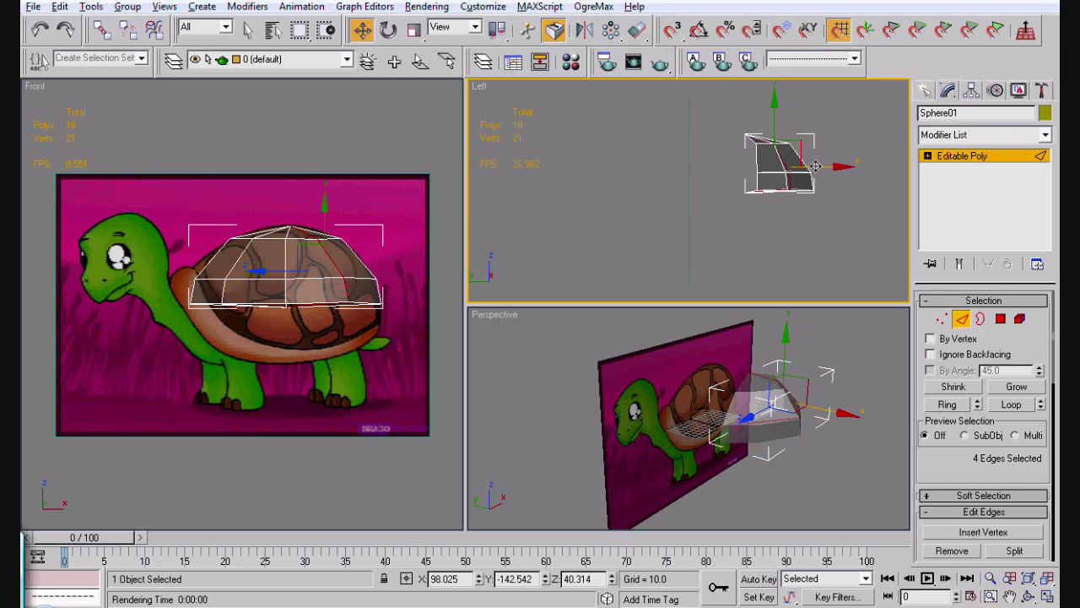
{"action": "key", "text": "e"}
{"action": "mouse_move", "coordinate": [808, 168]}
{"action": "left_mouse_down"}
{"action": "mouse_move", "coordinate": [854, 177]}
{"action": "mouse_move", "coordinate": [819, 168]}
{"action": "left_mouse_up"}
{"action": "key", "text": "w"}
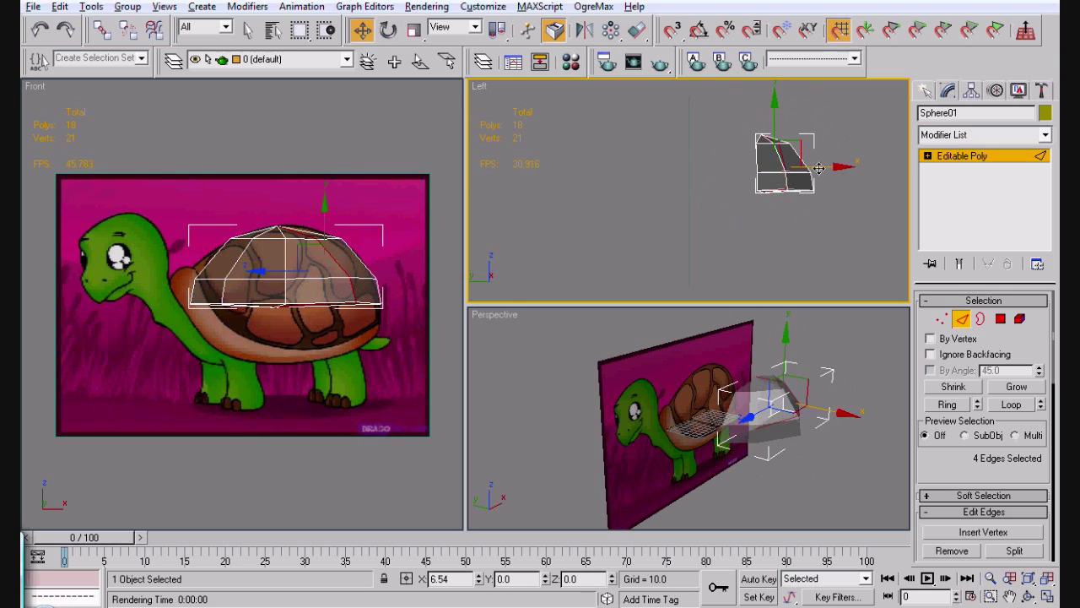
Step: Rotate the selected tail-side edge loop of the shell by a few degrees in the Left view
{"action": "key", "text": "e"}
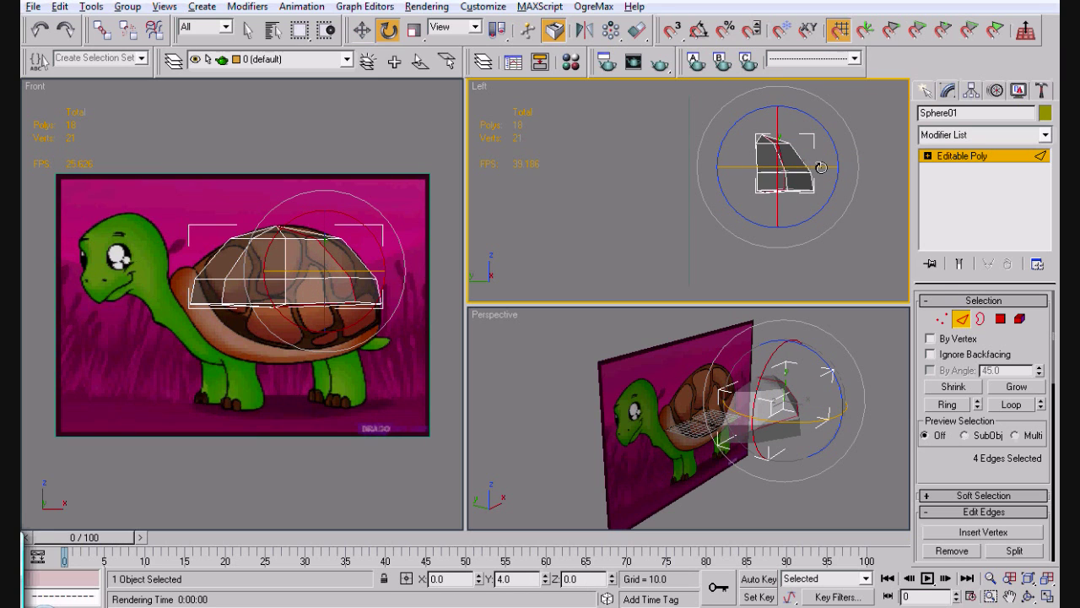
{"action": "mouse_move", "coordinate": [807, 169]}
{"action": "left_mouse_down"}
{"action": "mouse_move", "coordinate": [794, 168]}
{"action": "mouse_move", "coordinate": [814, 174]}
{"action": "left_mouse_up"}
{"action": "key", "text": "w"}
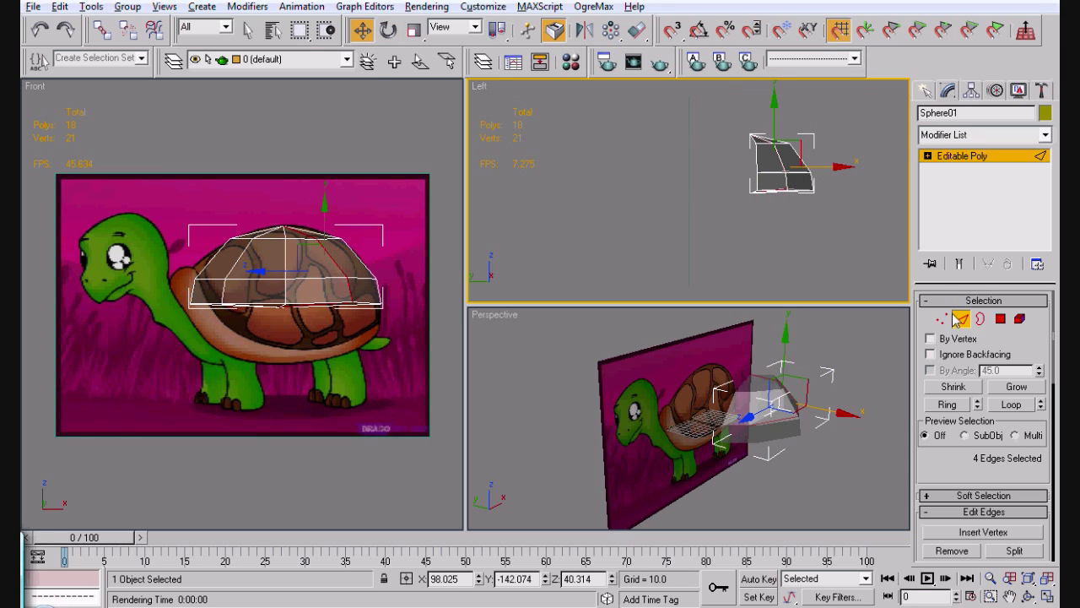
Step: Shift the shell's apex vertex horizontally back in line with the cut side in the Left view, and turn off see-through display
{"action": "left_click", "coordinate": [941, 319]}
{"action": "left_click", "coordinate": [752, 135]}
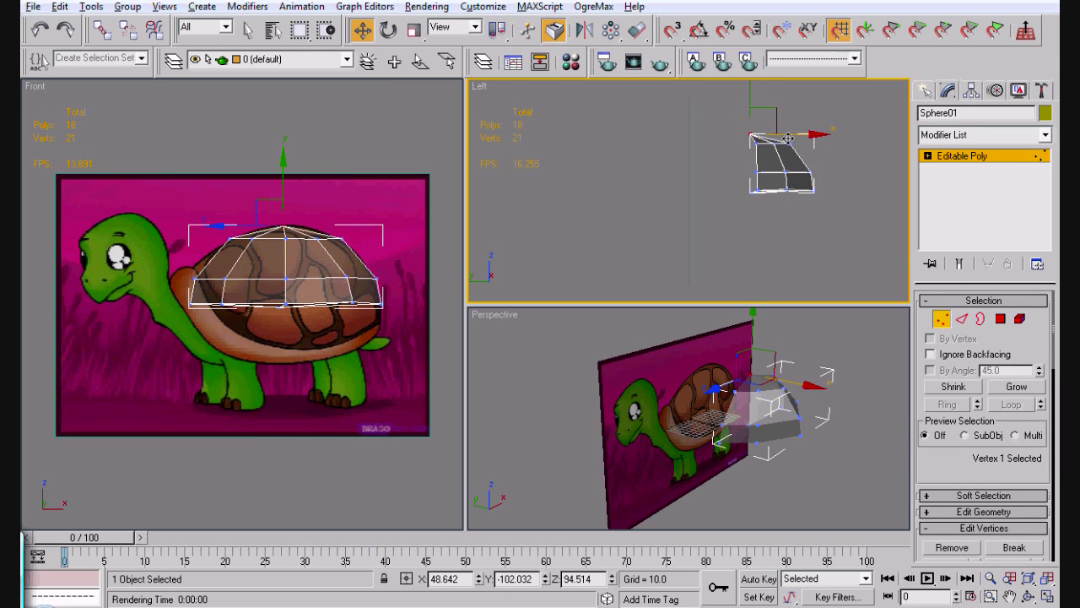
{"action": "left_click_drag", "start_coordinate": [788, 138], "coordinate": [796, 137]}
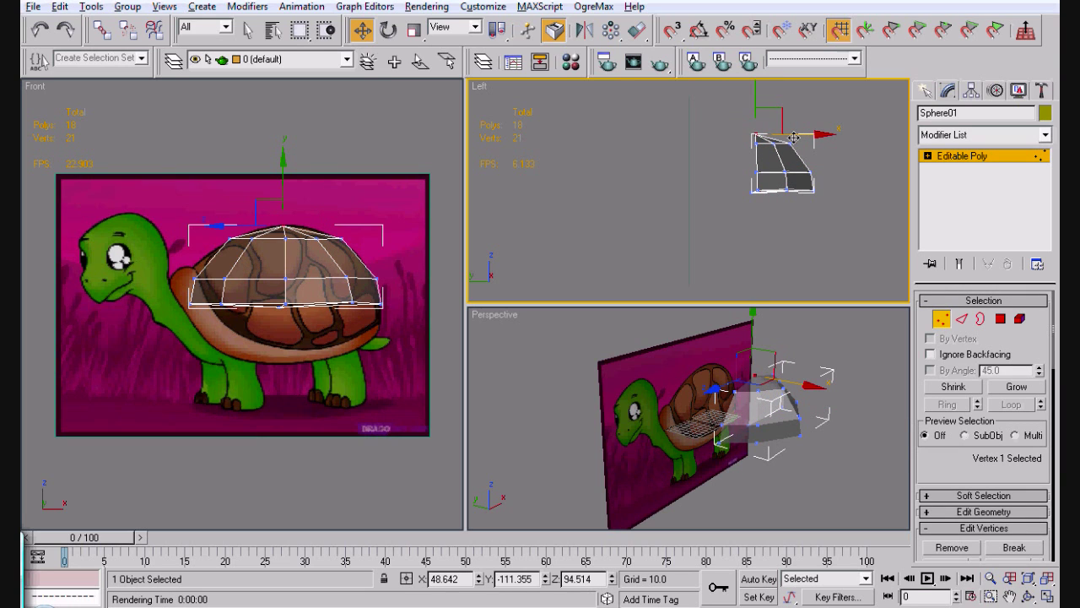
{"action": "left_click", "coordinate": [840, 194]}
{"action": "key", "text": "alt+x"}
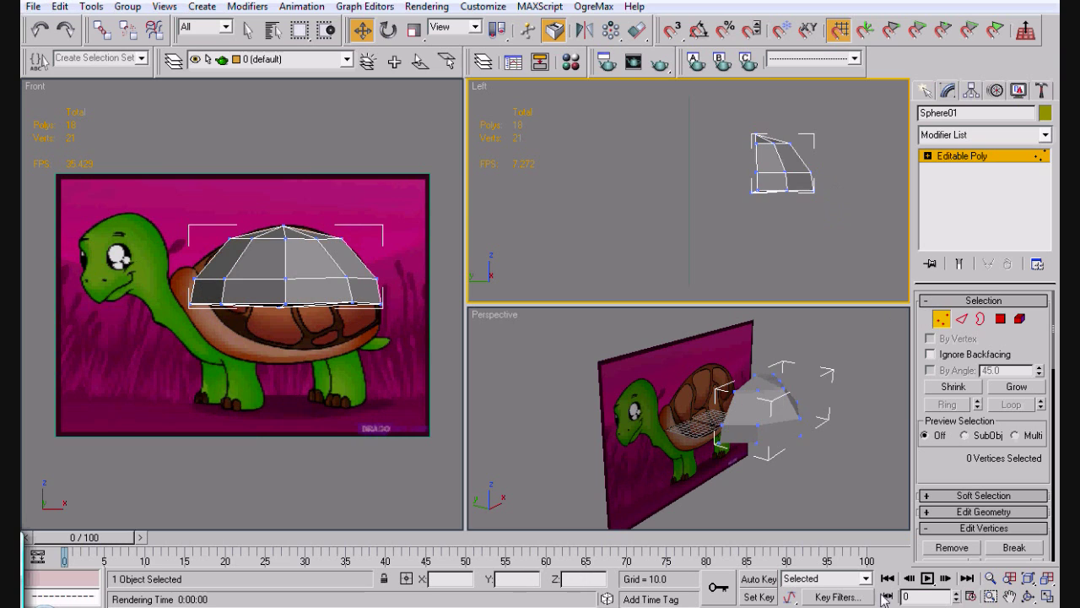
Step: Add a Symmetry modifier to the half shell, mirrored on the Y axis with Flip enabled
{"action": "left_click", "coordinate": [1029, 596]}
{"action": "left_click_drag", "start_coordinate": [840, 502], "coordinate": [718, 455]}
{"action": "left_click", "coordinate": [962, 135]}
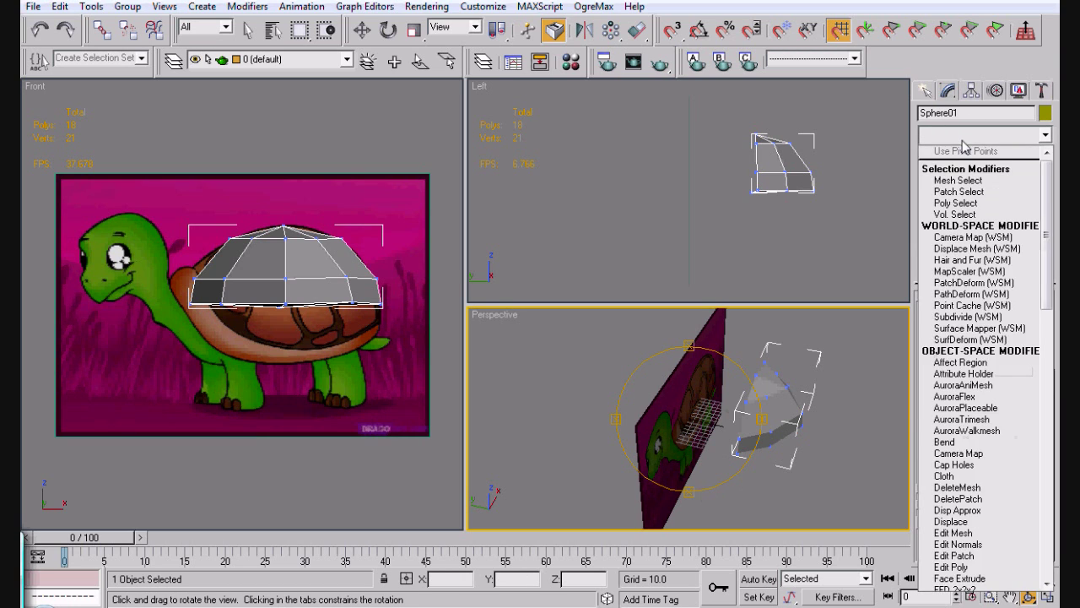
{"action": "type", "text": "sy"}
{"action": "key", "text": "Return"}
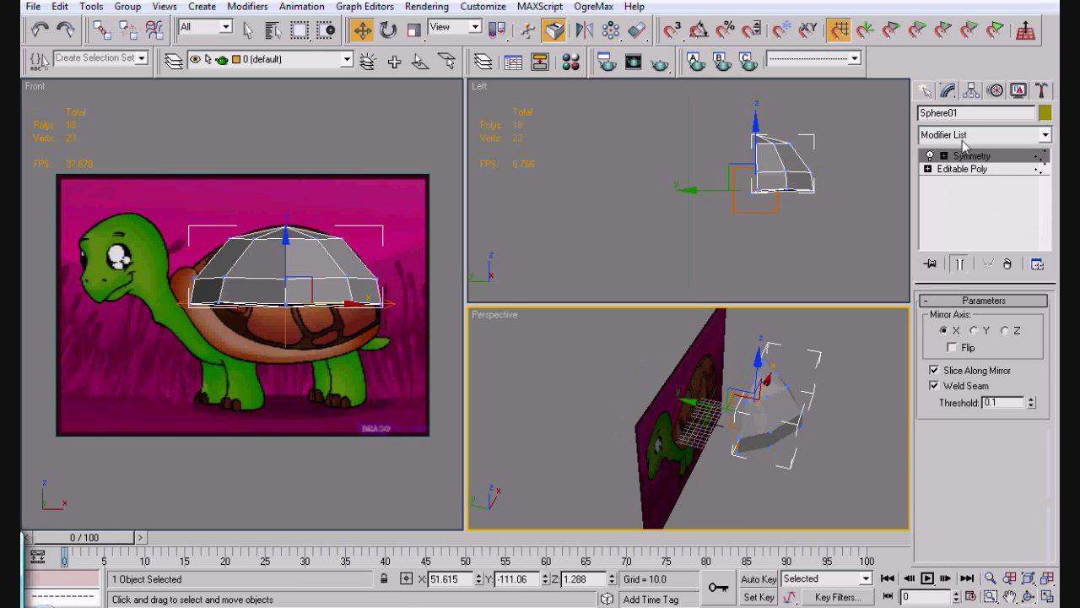
{"action": "left_click", "coordinate": [975, 330]}
{"action": "left_click", "coordinate": [952, 347]}
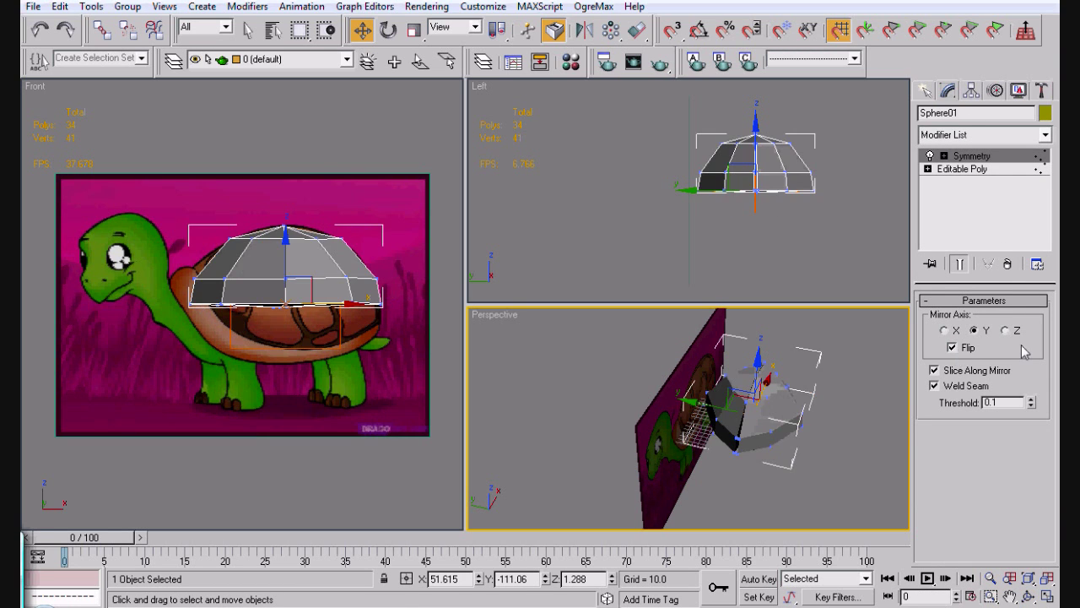
Step: Edit the base mesh's vertices with the mirrored end result shown, and adjust the seam vertices near the rim in the Left view
{"action": "left_click", "coordinate": [945, 156]}
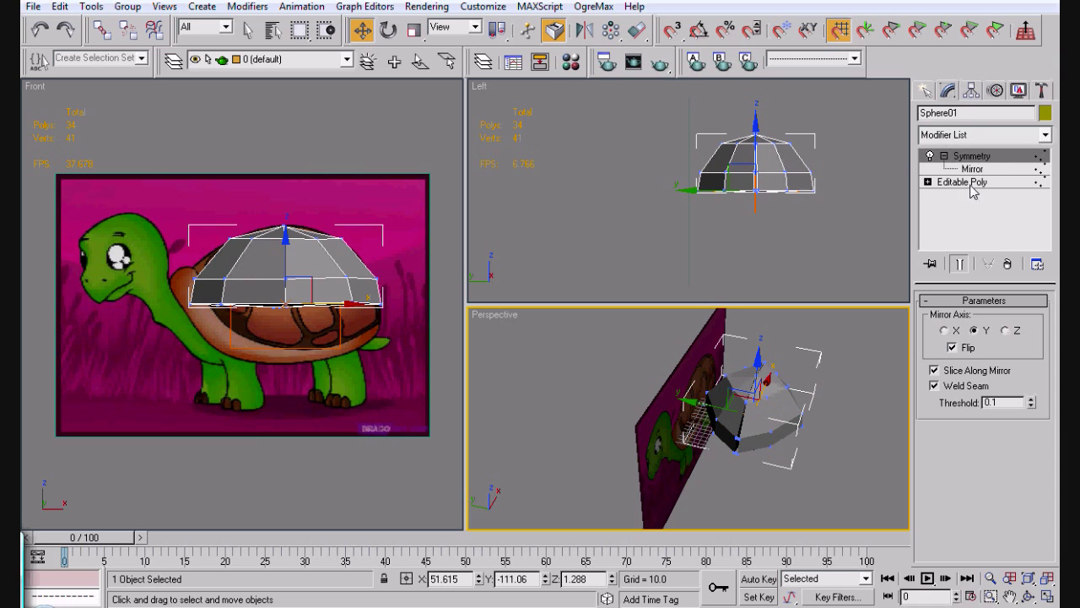
{"action": "left_click", "coordinate": [970, 184]}
{"action": "key", "text": "1"}
{"action": "left_click", "coordinate": [960, 265]}
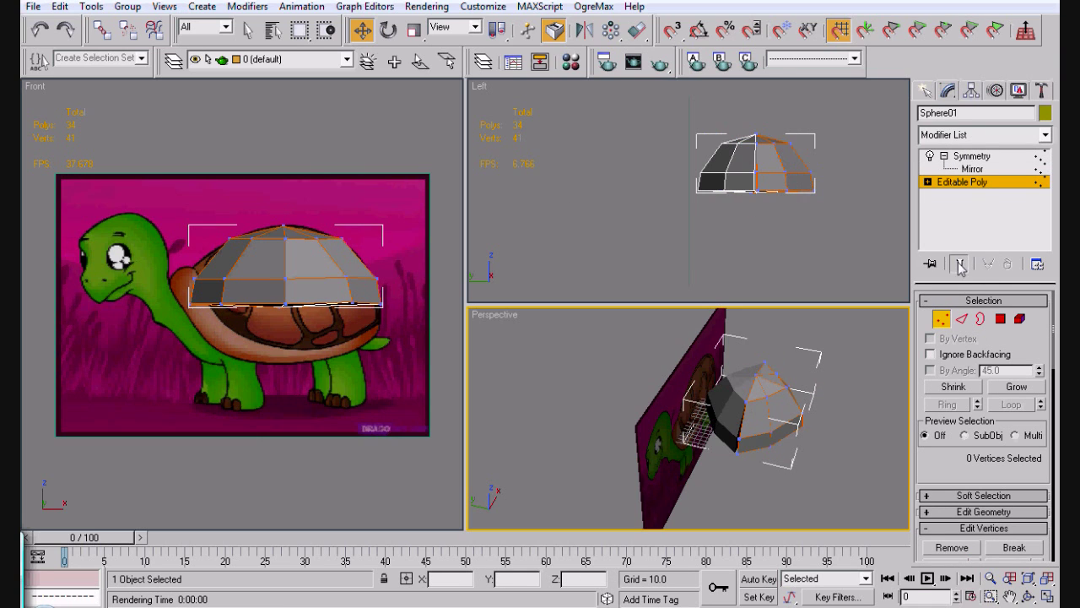
{"action": "left_click_drag", "start_coordinate": [762, 199], "coordinate": [793, 173]}
{"action": "left_click", "coordinate": [791, 233]}
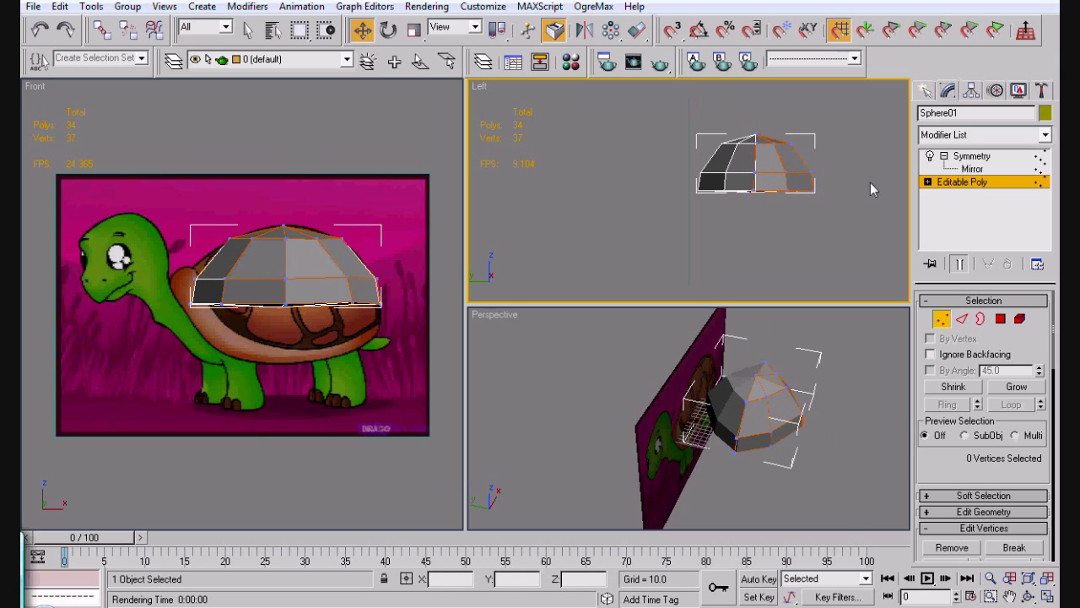
Step: Change the Perspective viewport to a Top view and frame the shell in all viewports
{"action": "left_click", "coordinate": [793, 479]}
{"action": "key", "text": "z"}
{"action": "key", "text": "t"}
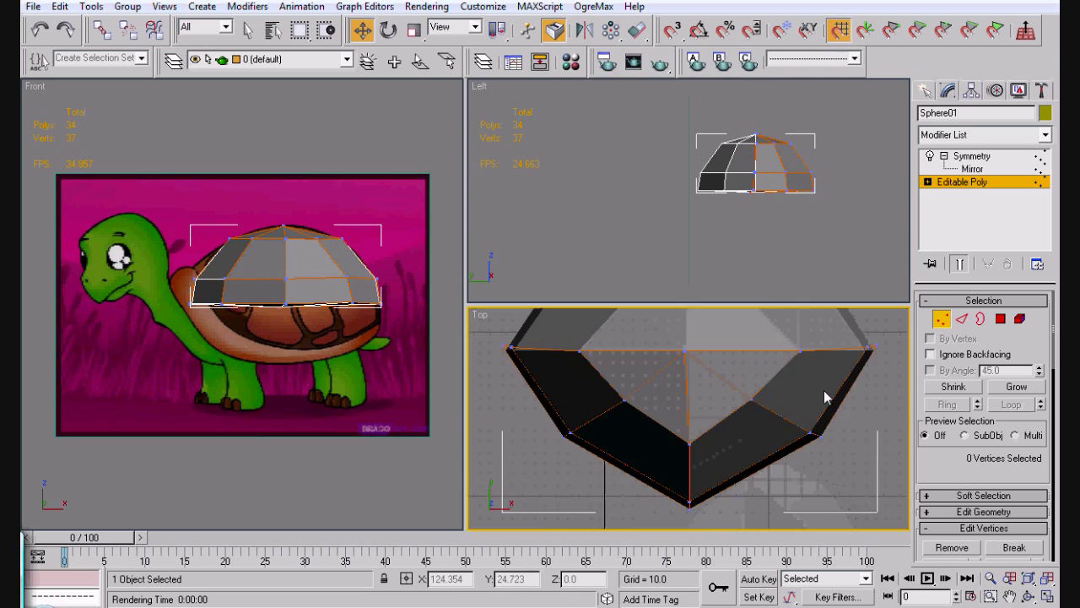
{"action": "key", "text": "ctrl+shift+z"}
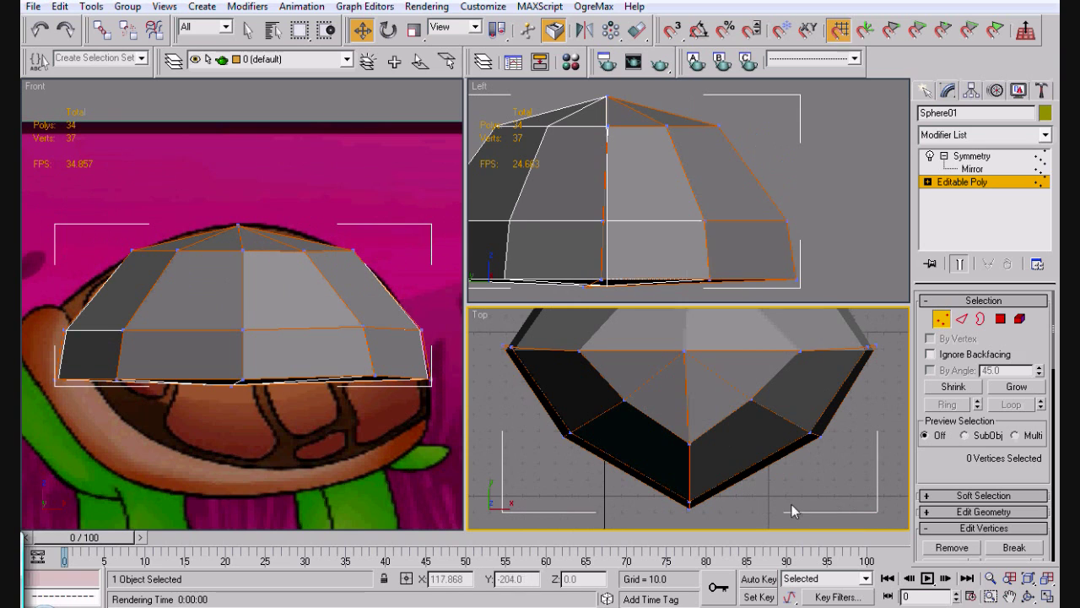
{"action": "left_click", "coordinate": [991, 578]}
{"action": "left_click_drag", "start_coordinate": [791, 472], "coordinate": [787, 540]}
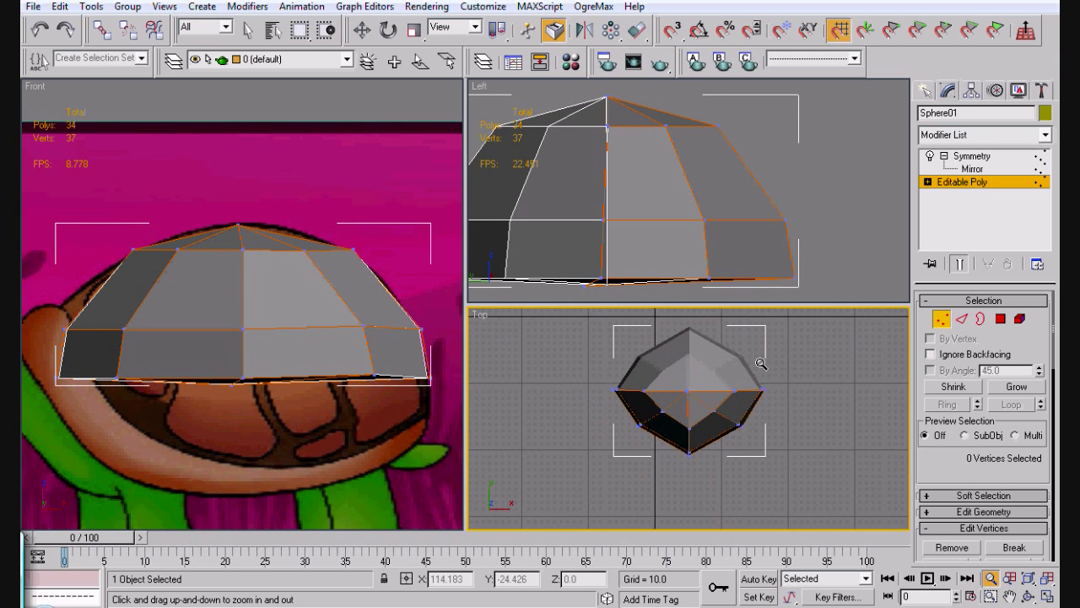
{"action": "key", "text": "w"}
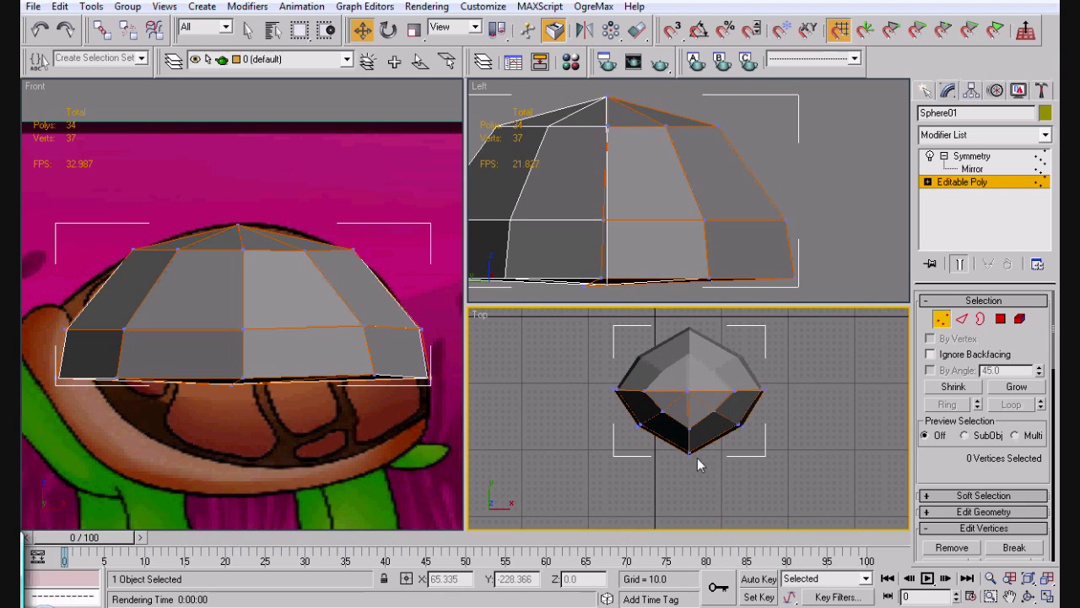
Step: Select the five middle-column vertices in the Top view, scale them along Y and move them toward the centre line to round the side
{"action": "left_click_drag", "start_coordinate": [684, 401], "coordinate": [688, 369]}
{"action": "key", "text": "r"}
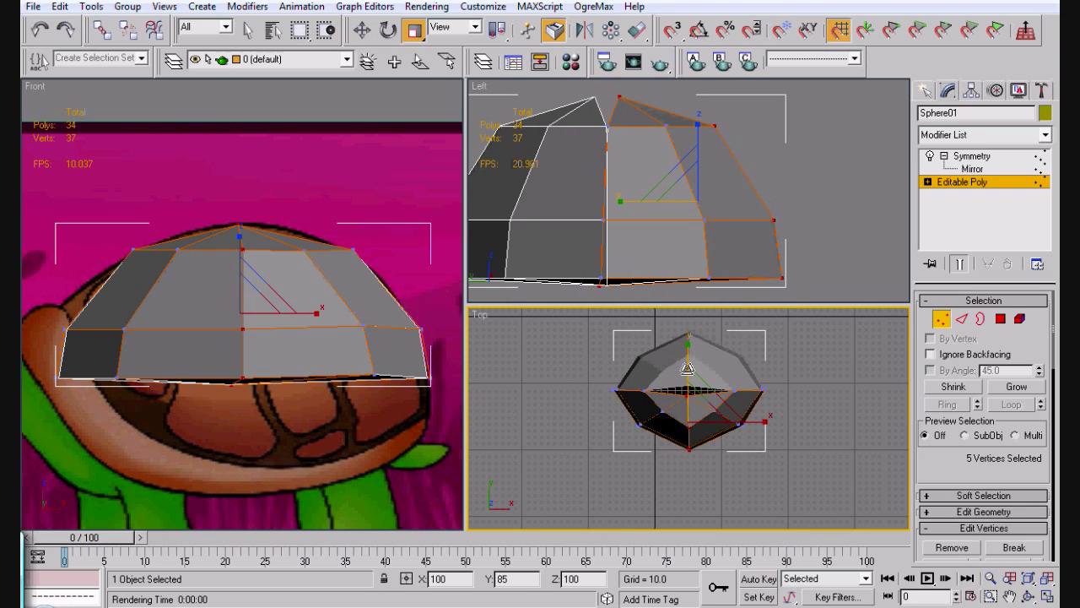
{"action": "key", "text": "w"}
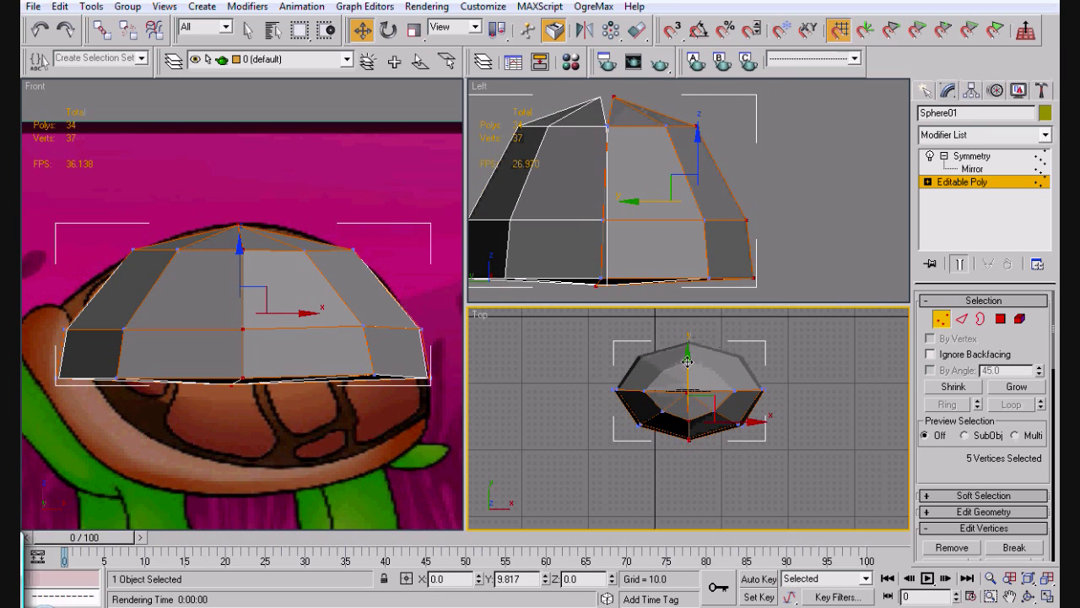
{"action": "left_click_drag", "start_coordinate": [687, 362], "coordinate": [687, 357]}
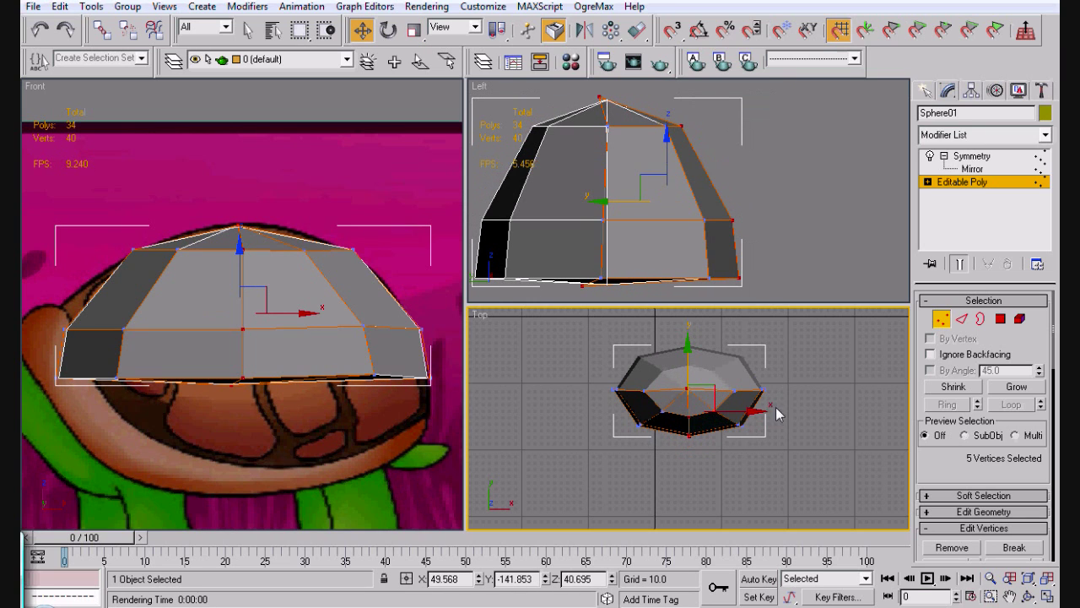
{"action": "left_click", "coordinate": [784, 425]}
Step: Select the eight vertices along the shell's centre line in the Top view and scale them slightly inward along X
{"action": "left_click_drag", "start_coordinate": [783, 397], "coordinate": [551, 357]}
{"action": "key", "text": "r"}
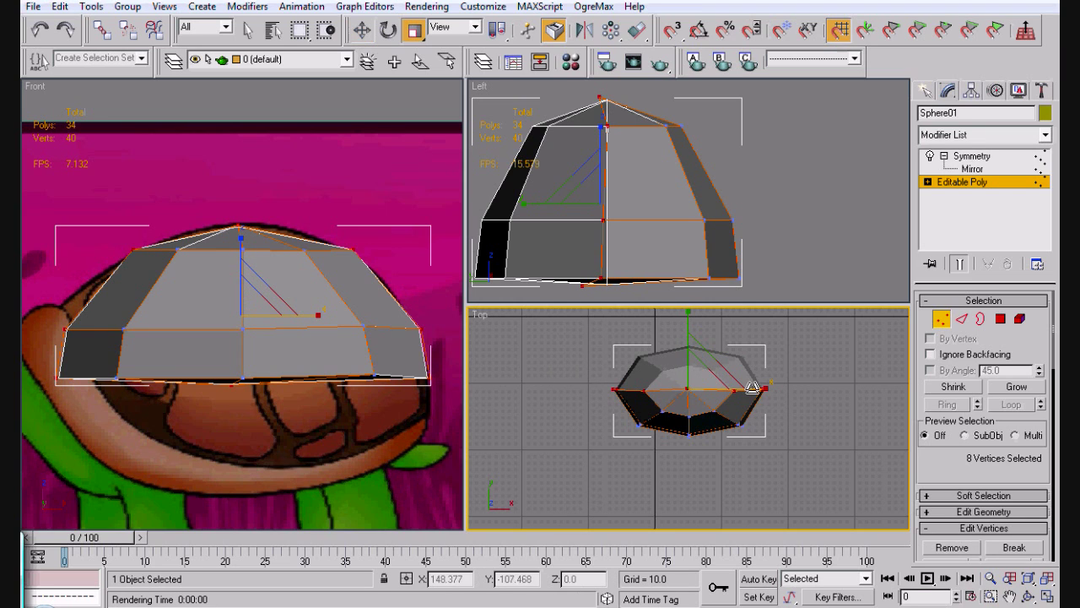
{"action": "left_click_drag", "start_coordinate": [752, 389], "coordinate": [743, 390]}
{"action": "left_click", "coordinate": [815, 374]}
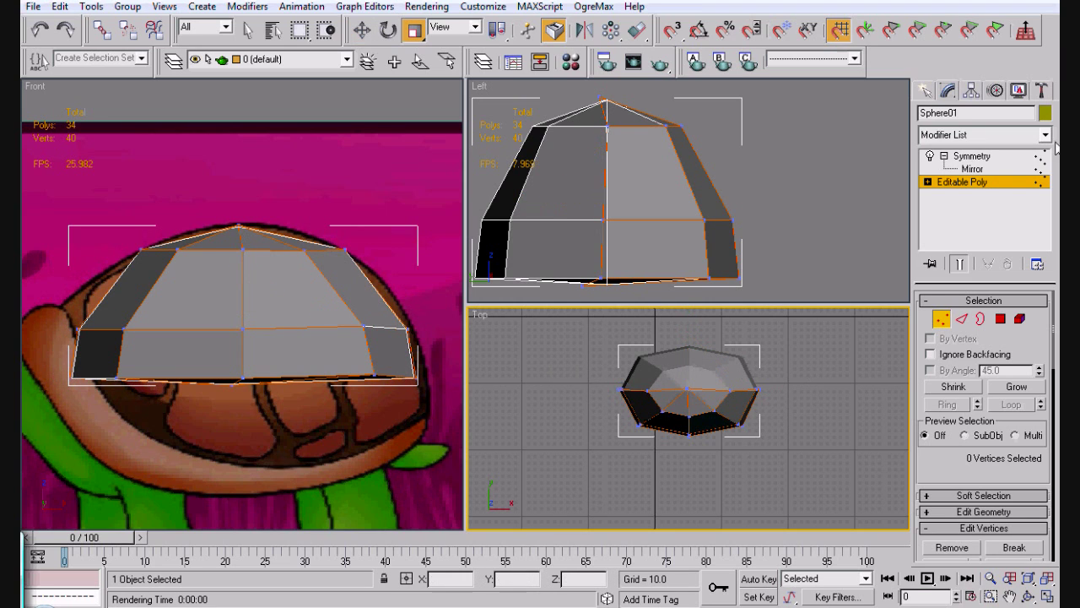
Step: Leave vertex editing and widen the whole shell in the Left view to about 142% along its Y axis
{"action": "left_click", "coordinate": [981, 184]}
{"action": "left_click", "coordinate": [566, 261]}
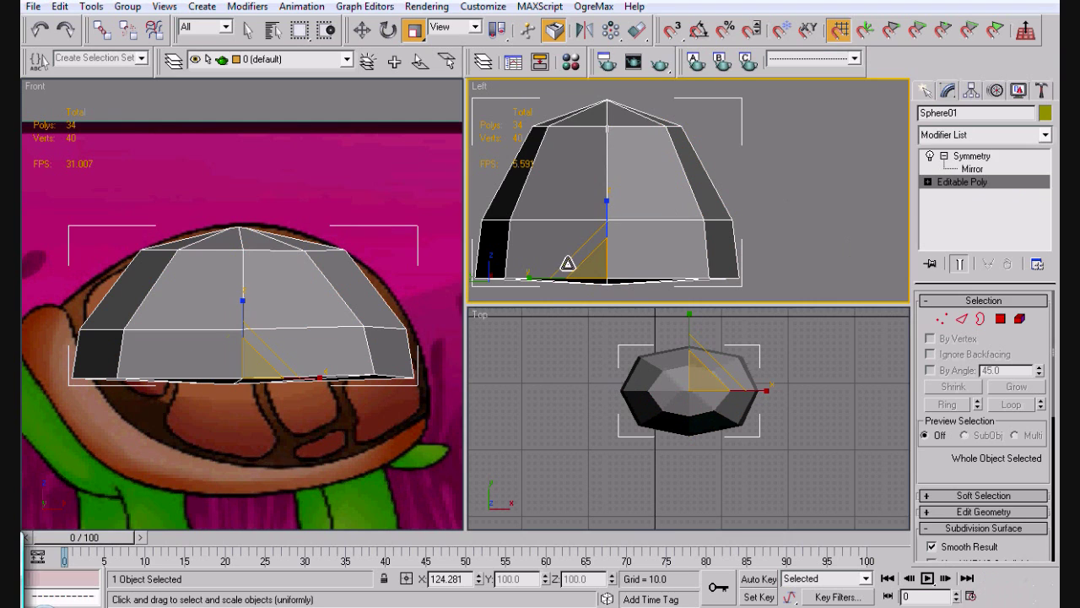
{"action": "left_click_drag", "start_coordinate": [677, 279], "coordinate": [702, 289]}
{"action": "key", "text": "z"}
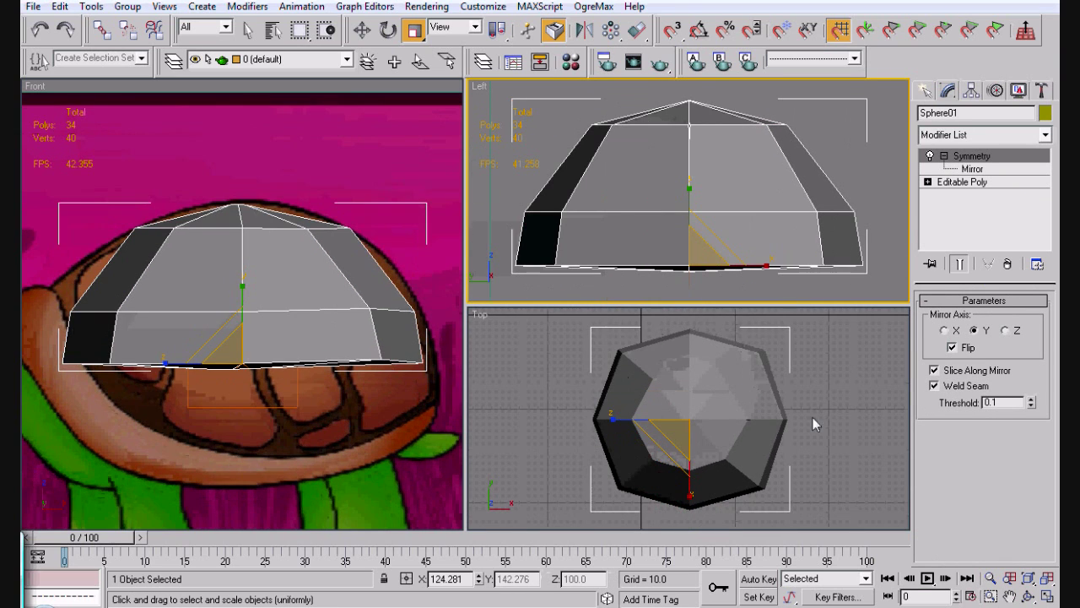
Step: Try to scale the band of eight lower polygons on the shell outward, and undo the recent operations
{"action": "left_click", "coordinate": [1006, 183]}
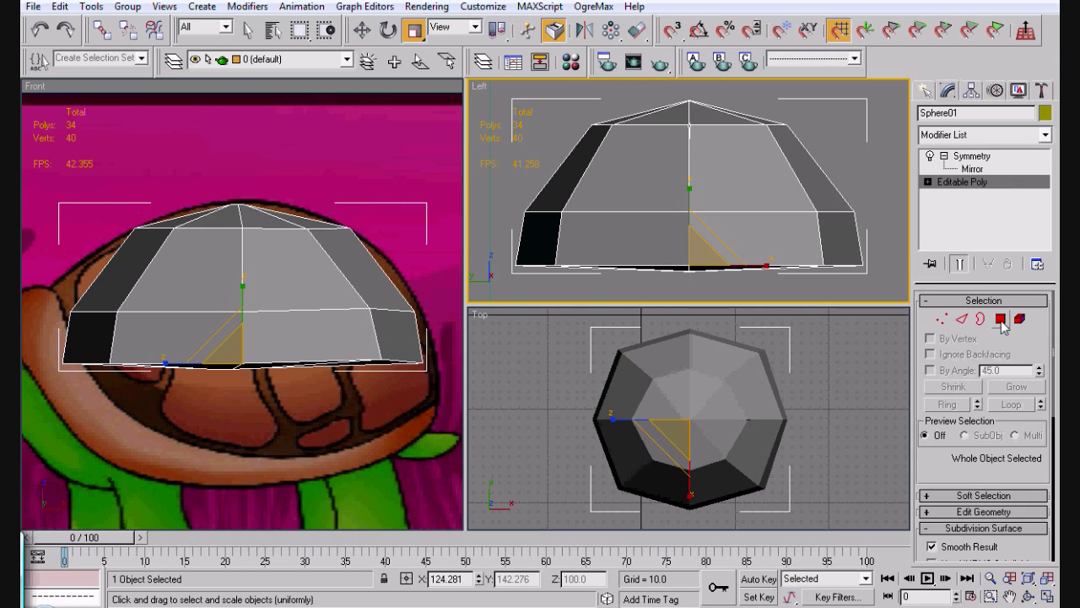
{"action": "left_click", "coordinate": [1000, 318]}
{"action": "left_click_drag", "start_coordinate": [880, 272], "coordinate": [699, 214]}
{"action": "key", "text": "space"}
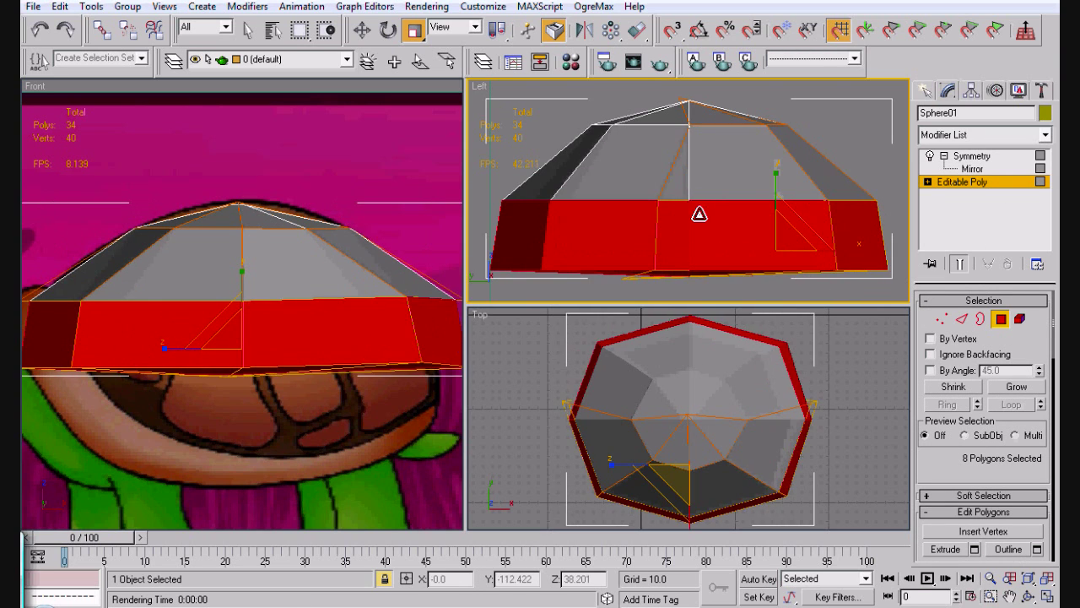
{"action": "key", "text": "ctrl+z"}
{"action": "key", "text": "super"}
{"action": "key", "text": "super"}
{"action": "key", "text": "ctrl+z"}
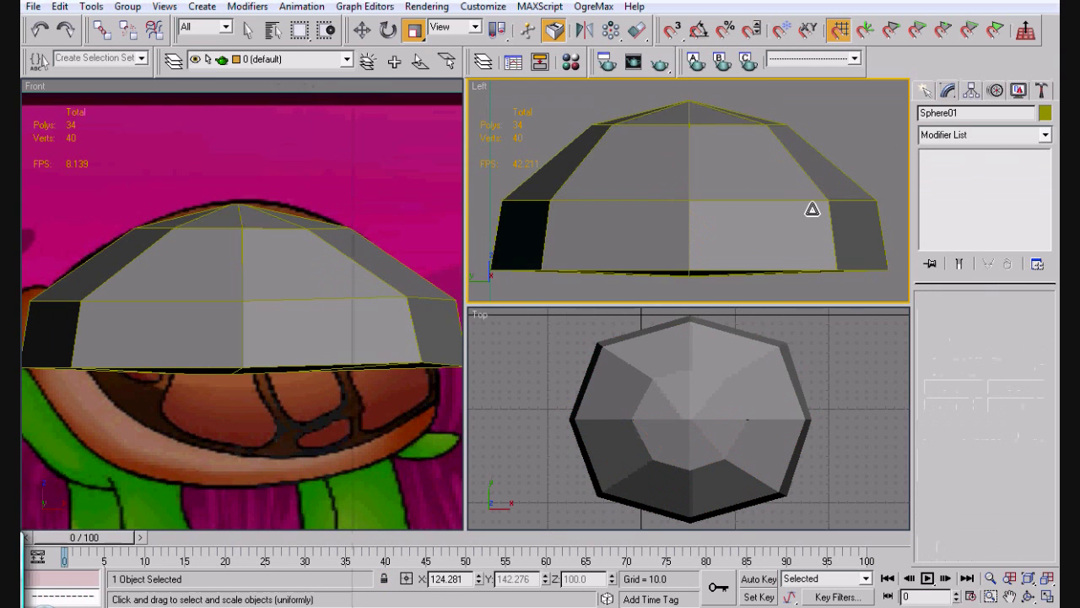
{"action": "key", "text": "ctrl+z"}
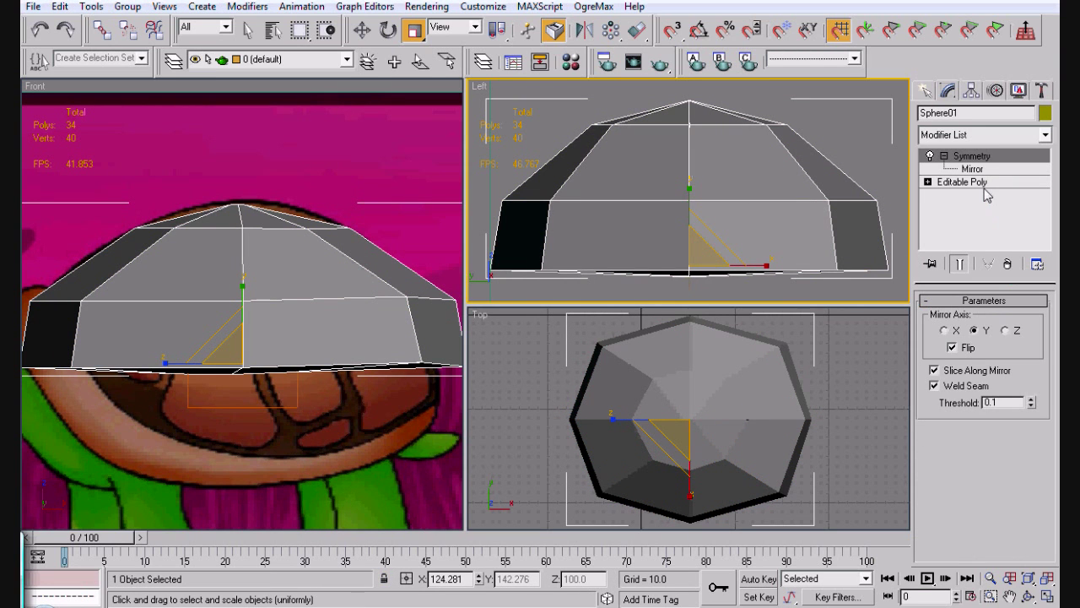
Step: Restore the lower band's size and delete the four base-mesh polygons closing the shell's underside
{"action": "left_click", "coordinate": [981, 182]}
{"action": "key", "text": "4"}
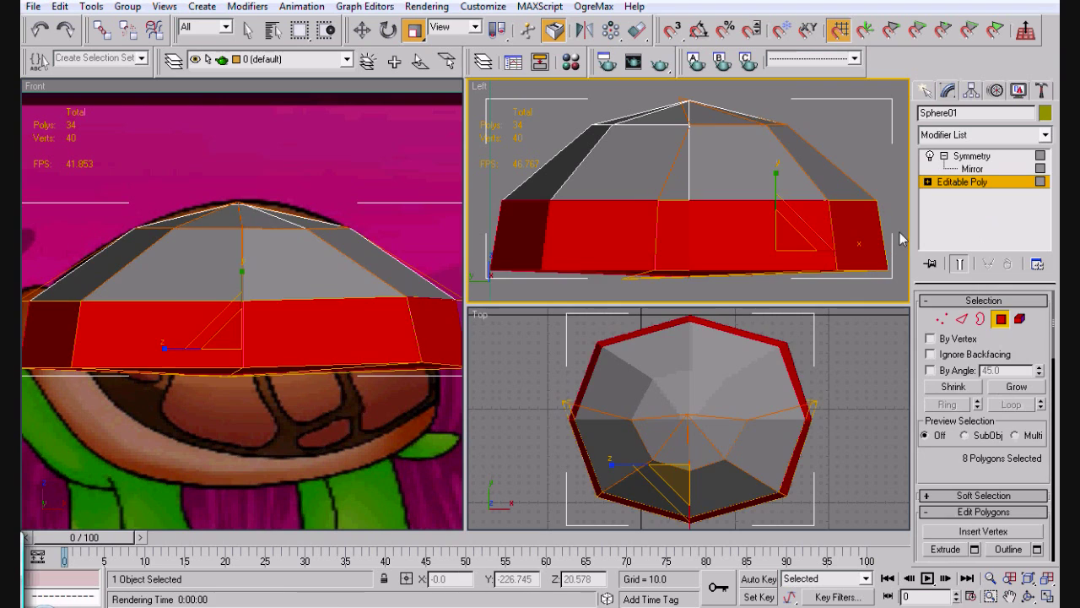
{"action": "key", "text": "Delete"}
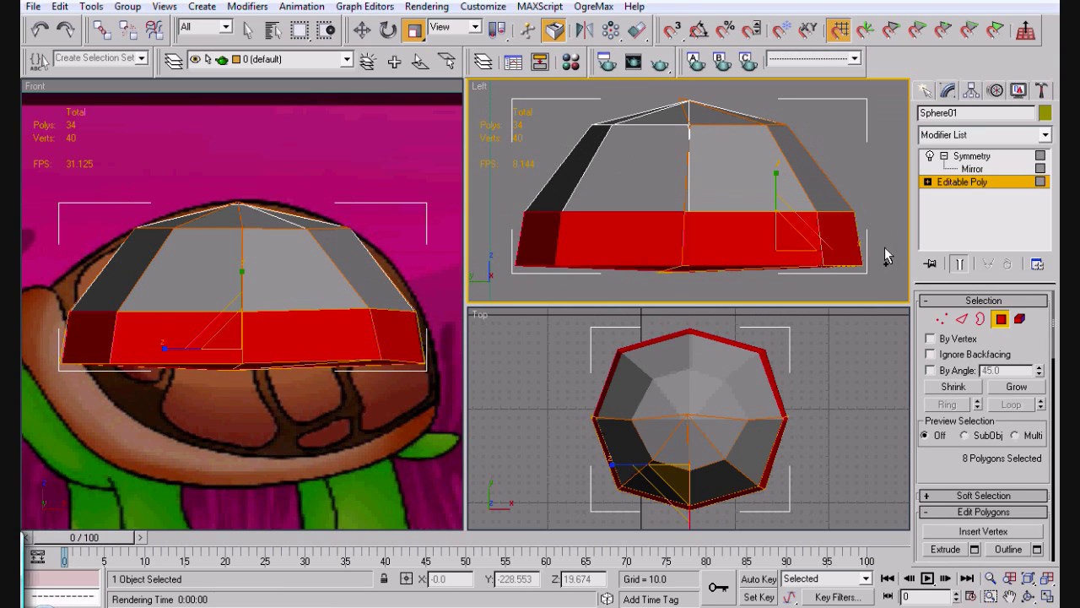
{"action": "left_click", "coordinate": [555, 257]}
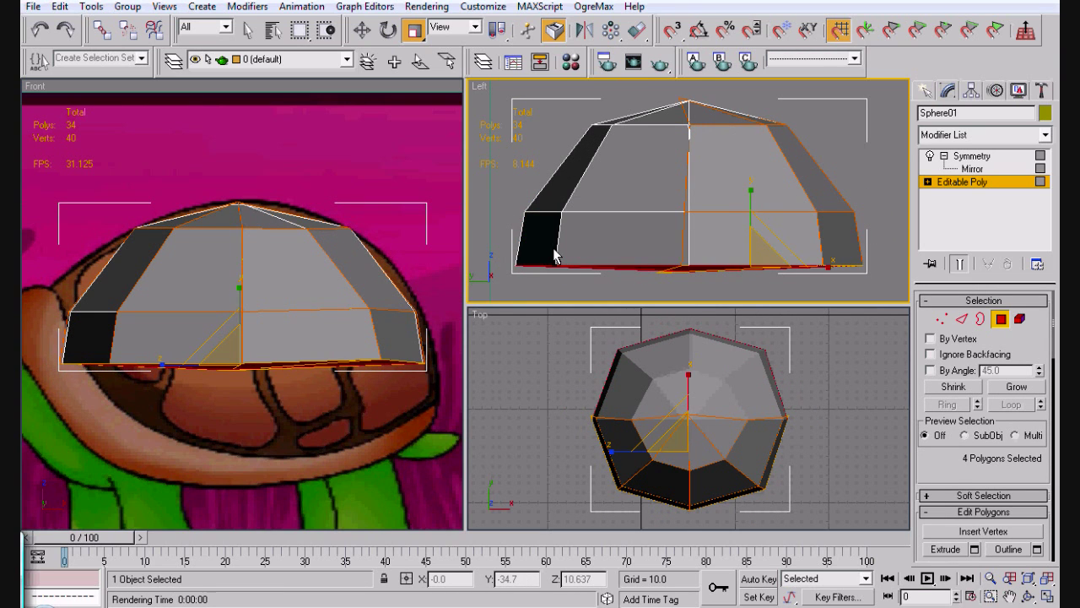
{"action": "key", "text": "Delete"}
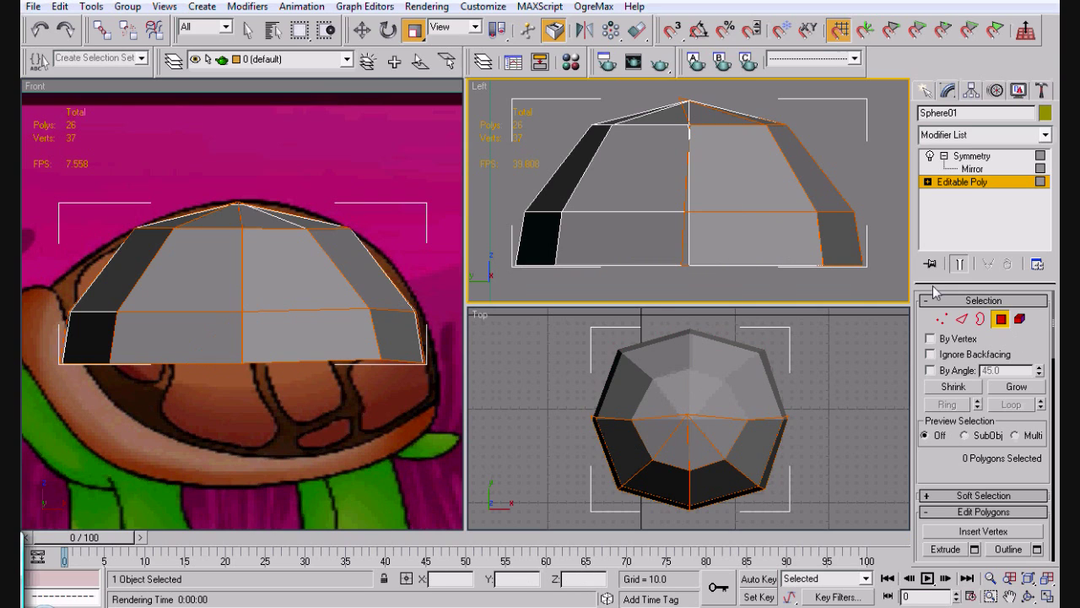
Step: Select the open edge loop along the shell's bottom rim and extrude it straight down in the Front view as a new polygon band
{"action": "left_click", "coordinate": [963, 319]}
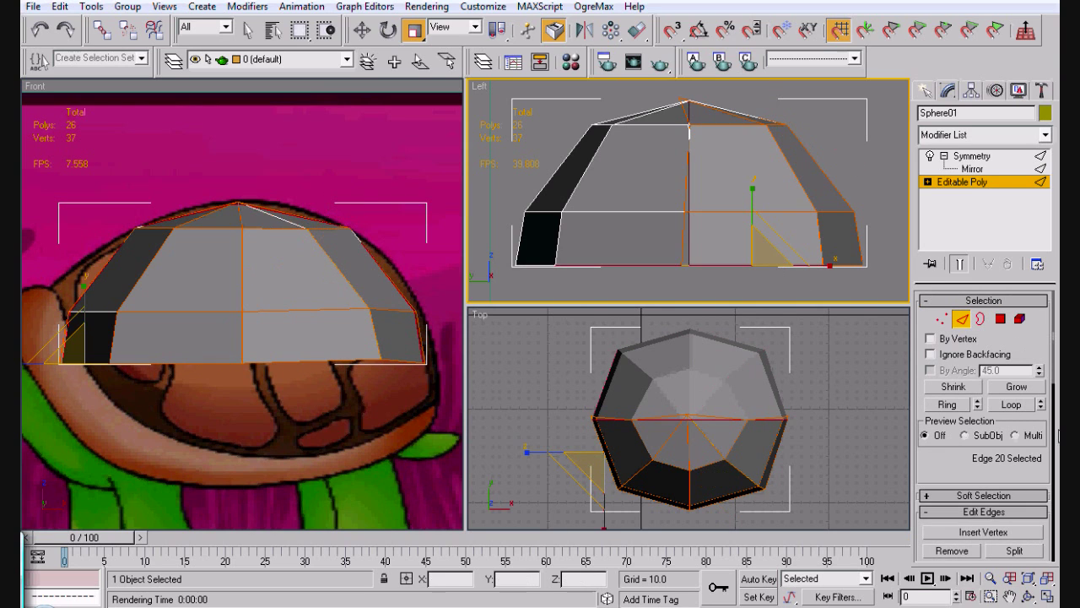
{"action": "left_click", "coordinate": [1011, 404]}
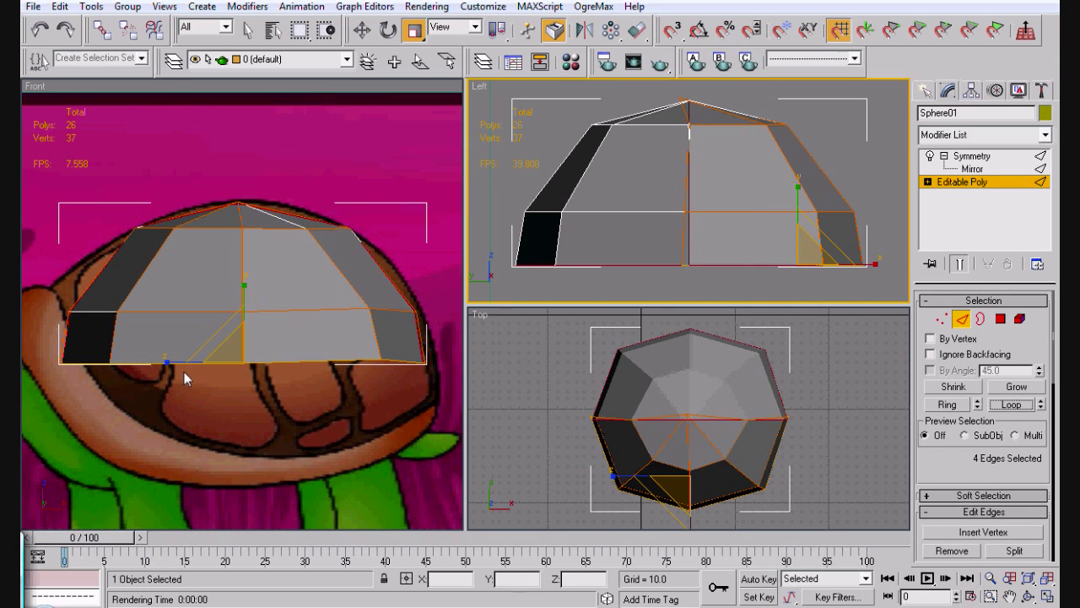
{"action": "key", "text": "w"}
{"action": "left_click_drag", "start_coordinate": [242, 305], "coordinate": [245, 365], "text": "shift"}
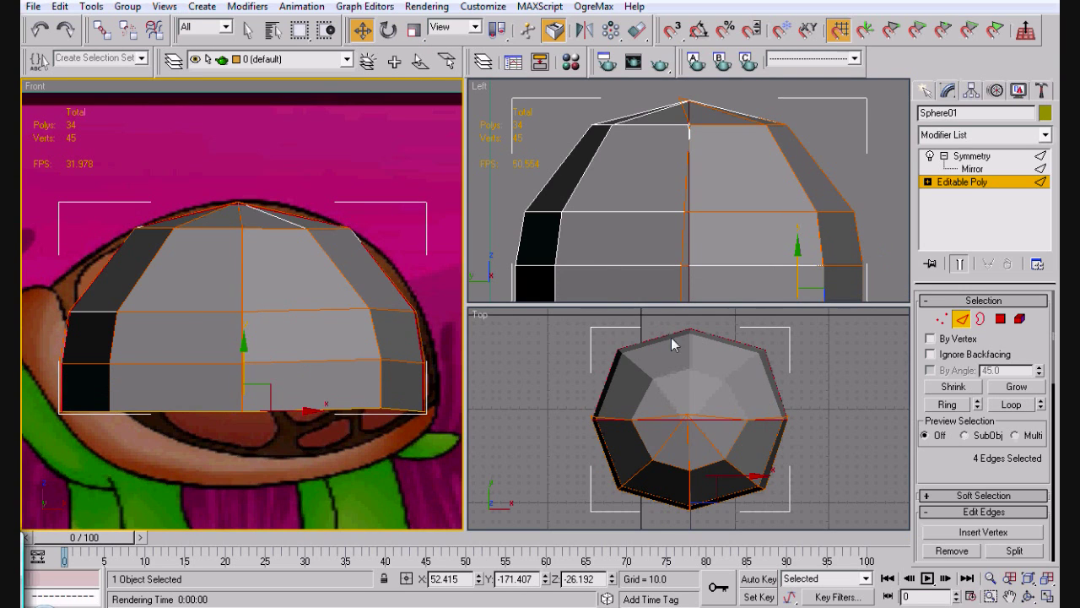
Step: Raise the shell's upper side-band vertex row in the Front view and move its two head-end vertices outward to the reference outline
{"action": "left_click", "coordinate": [942, 319]}
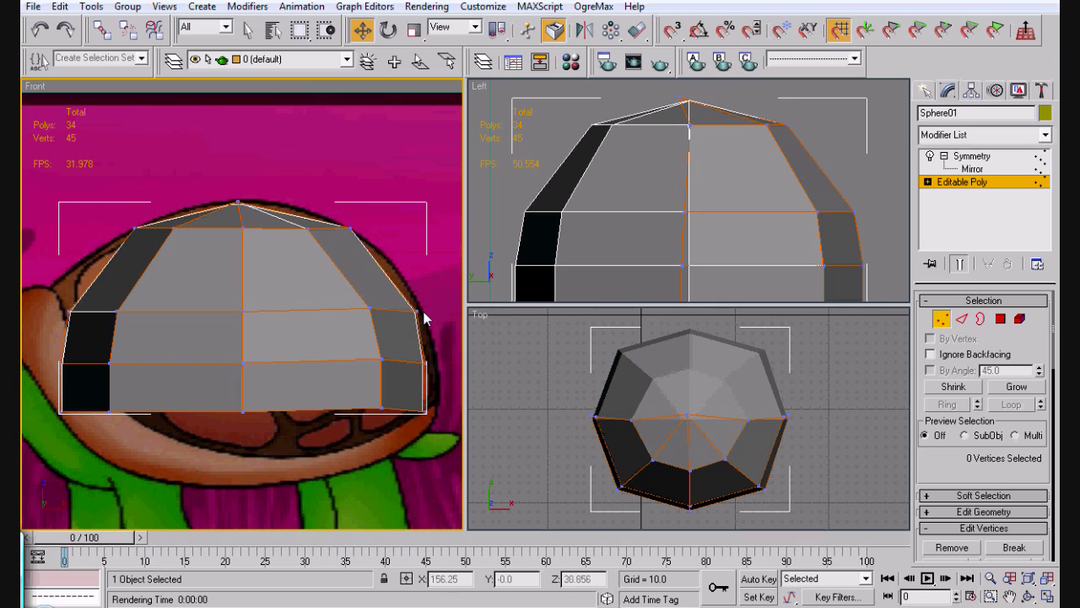
{"action": "left_click_drag", "start_coordinate": [57, 310], "coordinate": [456, 336]}
{"action": "mouse_move", "coordinate": [243, 246]}
{"action": "left_mouse_down"}
{"action": "mouse_move", "coordinate": [240, 217]}
{"action": "mouse_move", "coordinate": [232, 231]}
{"action": "left_mouse_up"}
{"action": "left_click_drag", "start_coordinate": [140, 316], "coordinate": [52, 283]}
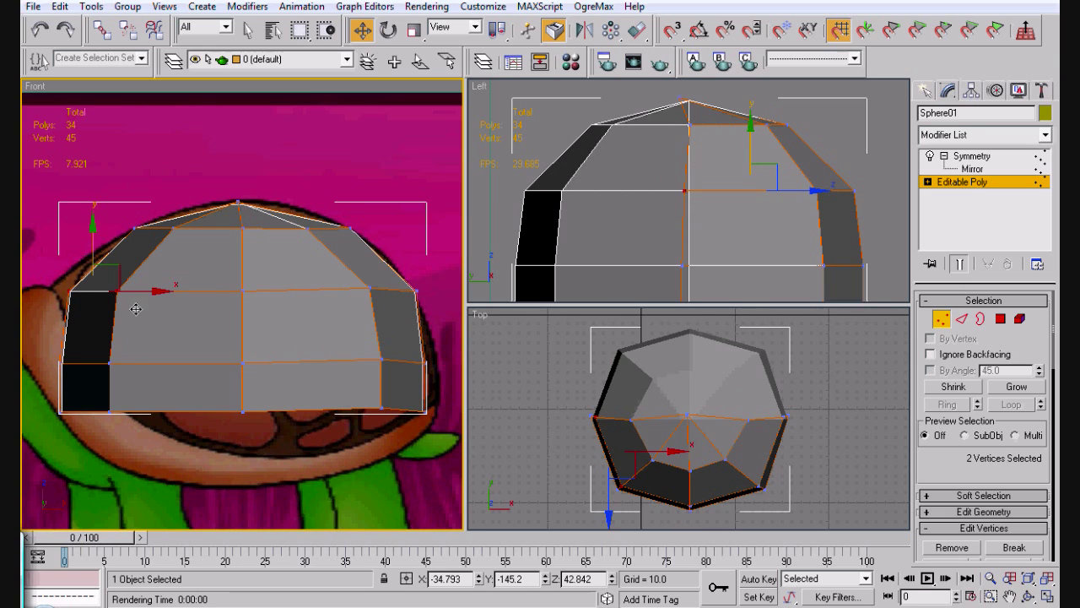
{"action": "left_click_drag", "start_coordinate": [140, 290], "coordinate": [117, 289]}
{"action": "left_click_drag", "start_coordinate": [83, 251], "coordinate": [76, 241]}
{"action": "left_click_drag", "start_coordinate": [128, 282], "coordinate": [125, 282]}
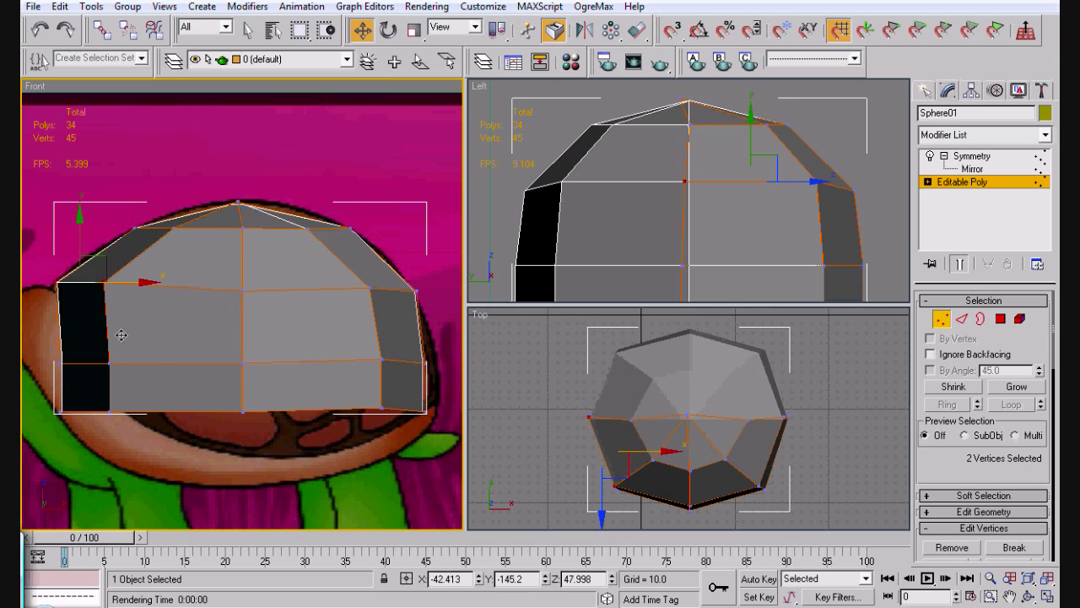
Step: Delete the two base-mesh side polygons, one above the other, at the shell's head end
{"action": "key", "text": "4"}
{"action": "left_click", "coordinate": [80, 314]}
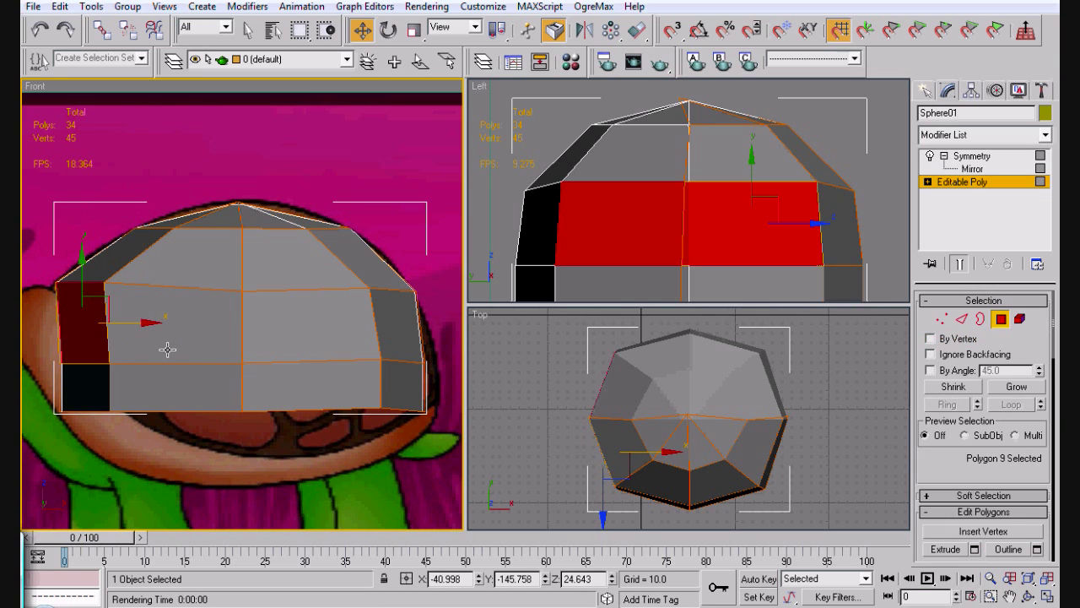
{"action": "key", "text": "Delete"}
{"action": "left_click", "coordinate": [95, 393]}
{"action": "key", "text": "Delete"}
{"action": "left_click", "coordinate": [823, 173]}
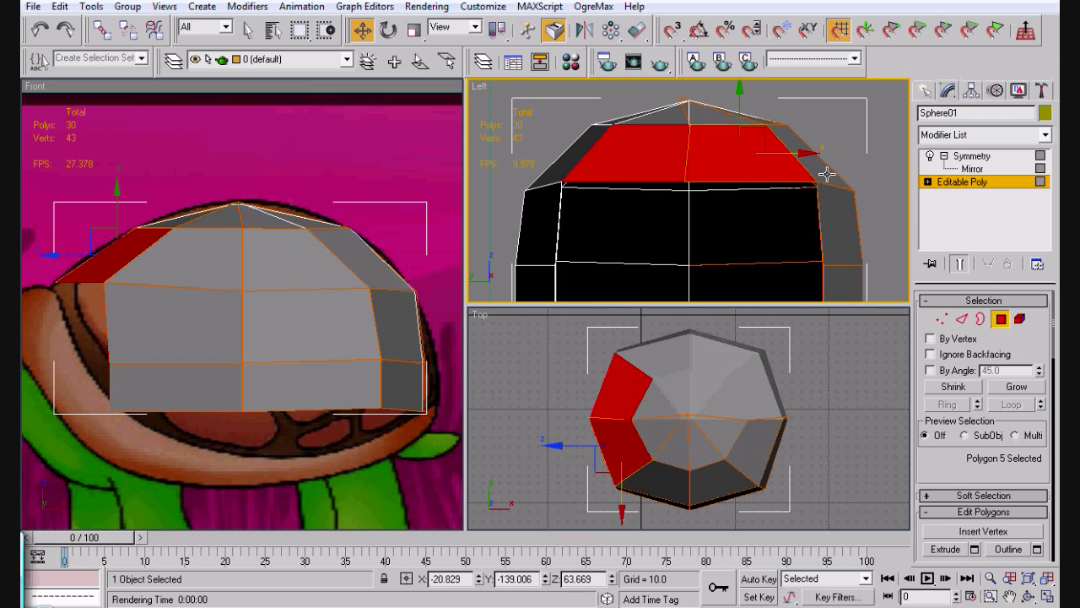
{"action": "left_click", "coordinate": [876, 173]}
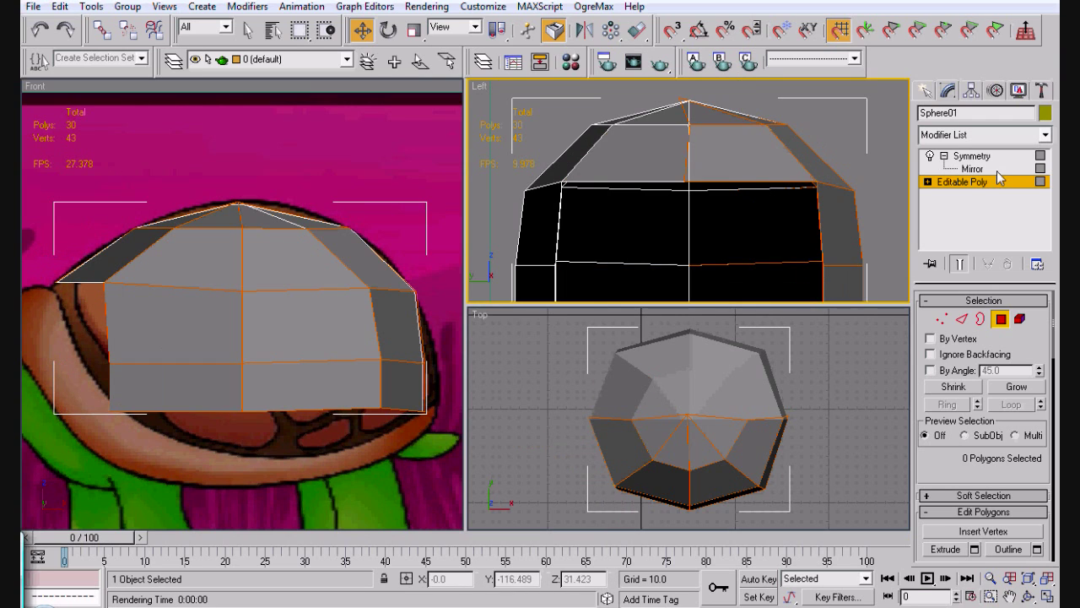
Step: Move the side vertices of the head opening in the Front view so its edge slopes along the shell outline in the reference
{"action": "left_click", "coordinate": [944, 320]}
{"action": "left_click", "coordinate": [102, 293]}
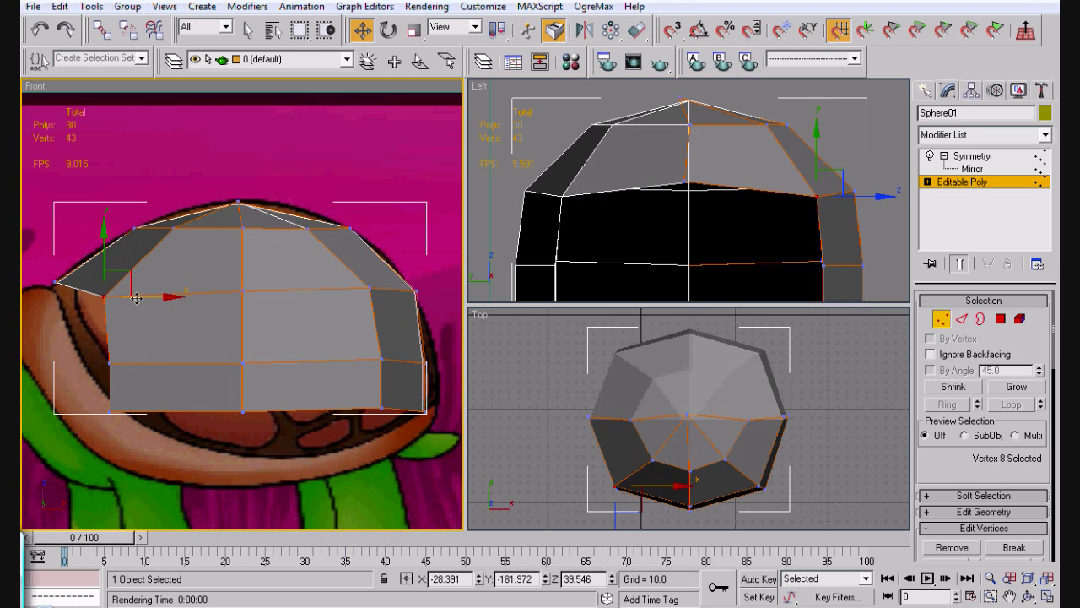
{"action": "left_click_drag", "start_coordinate": [137, 294], "coordinate": [159, 413]}
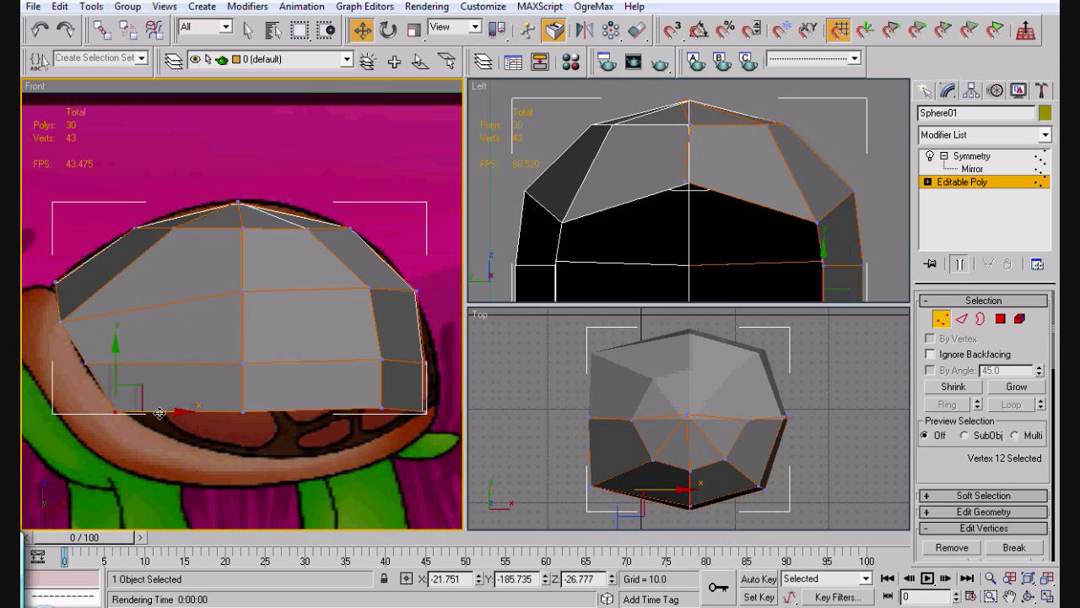
{"action": "left_click", "coordinate": [86, 362]}
{"action": "left_click_drag", "start_coordinate": [86, 328], "coordinate": [187, 397]}
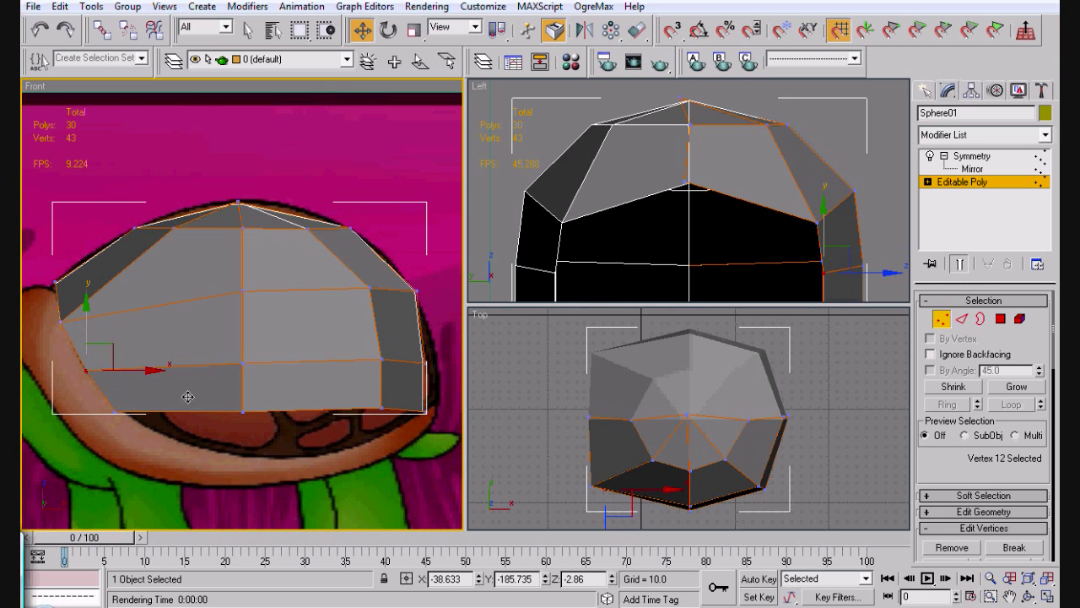
{"action": "left_click_drag", "start_coordinate": [96, 394], "coordinate": [95, 391]}
Step: Pull the middle and rear bottom-rim vertices down and the two tail-end vertices outward to follow the reference shell in the Front view
{"action": "left_click_drag", "start_coordinate": [259, 429], "coordinate": [243, 397]}
{"action": "left_click_drag", "start_coordinate": [398, 435], "coordinate": [384, 391]}
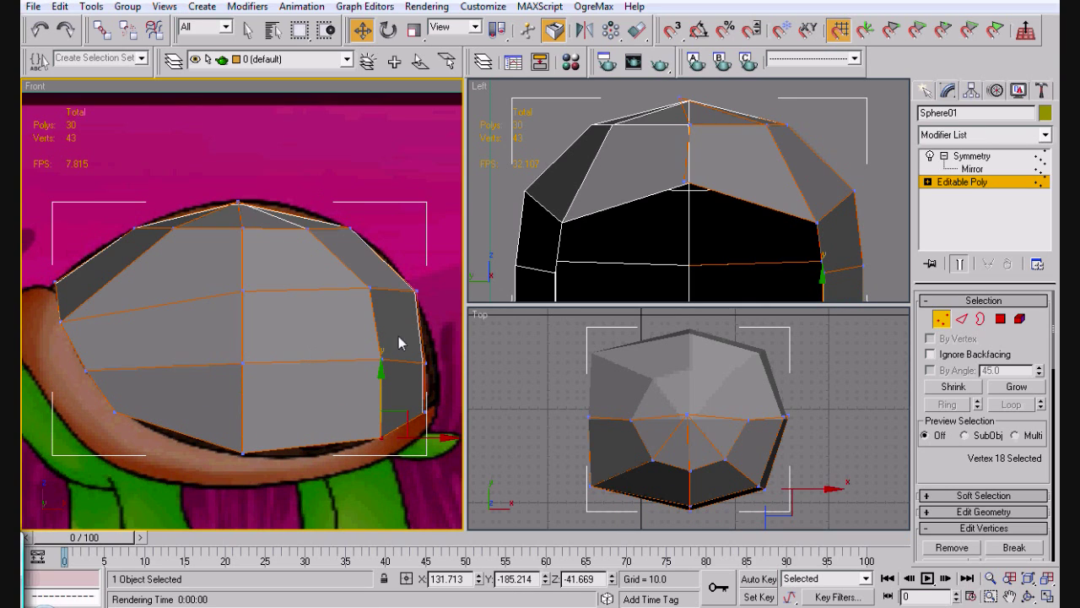
{"action": "left_click_drag", "start_coordinate": [407, 361], "coordinate": [465, 362]}
{"action": "left_click", "coordinate": [418, 410]}
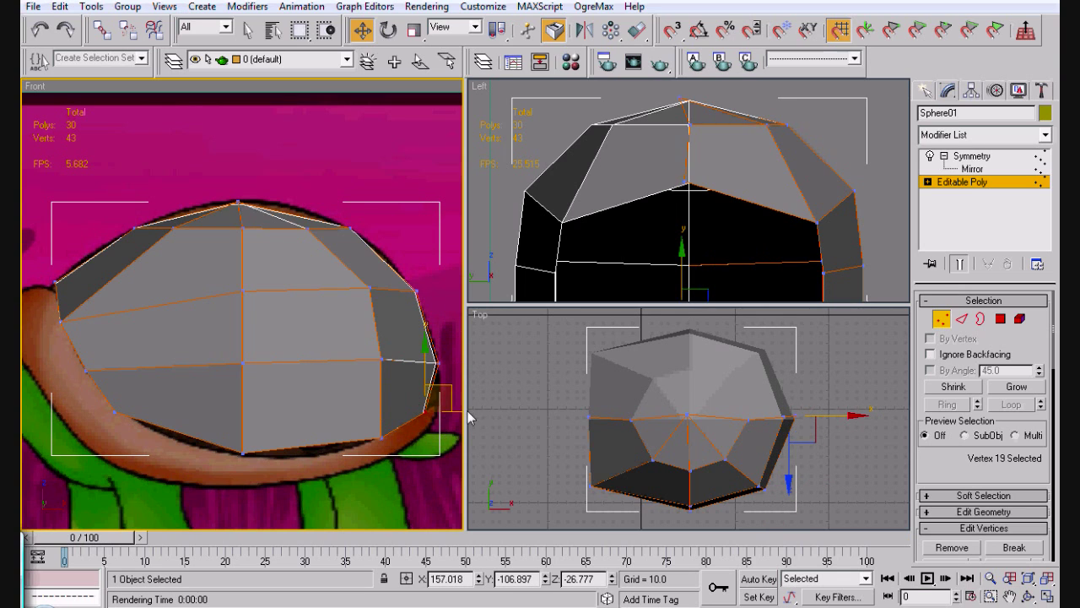
{"action": "left_click_drag", "start_coordinate": [447, 400], "coordinate": [436, 372]}
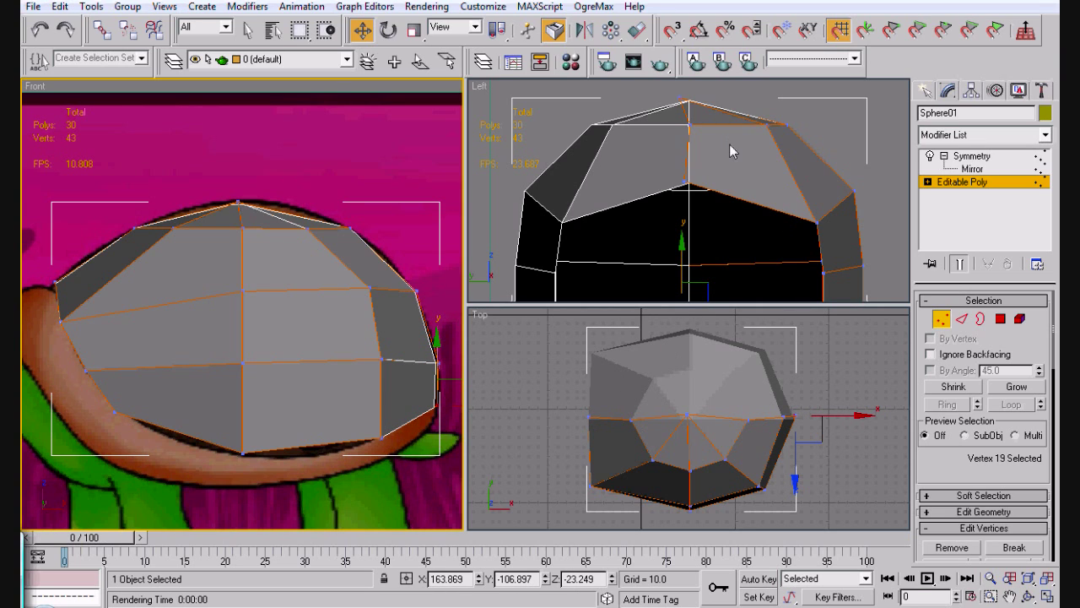
Step: Move the upper side vertex of the head opening and the middle vertex of the same row inward in the Top view
{"action": "left_click_drag", "start_coordinate": [598, 494], "coordinate": [593, 426]}
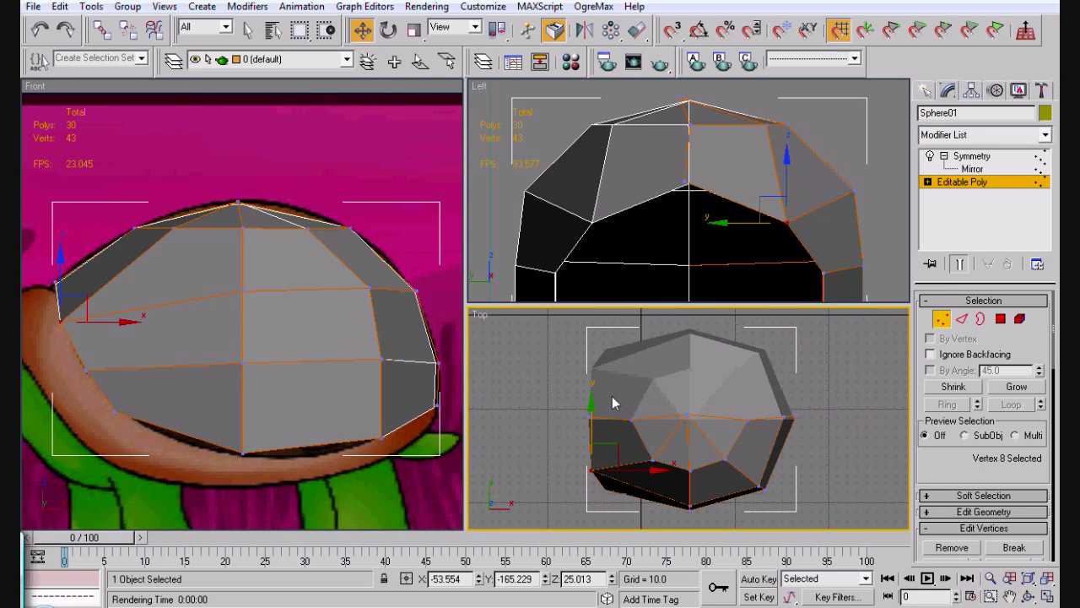
{"action": "left_click", "coordinate": [612, 398]}
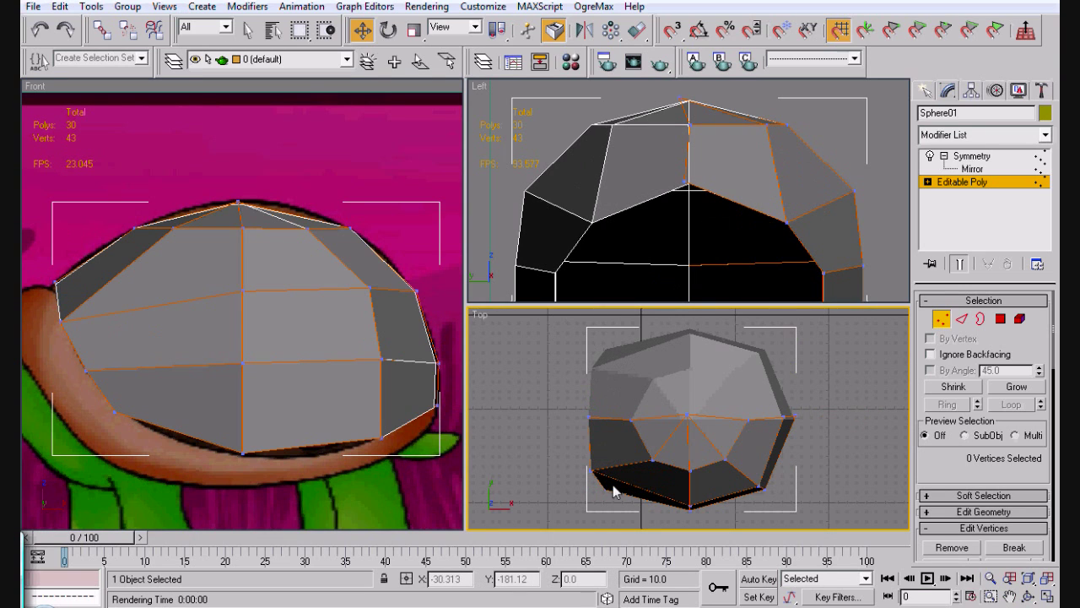
{"action": "left_click", "coordinate": [688, 504]}
{"action": "left_click_drag", "start_coordinate": [688, 504], "coordinate": [758, 487]}
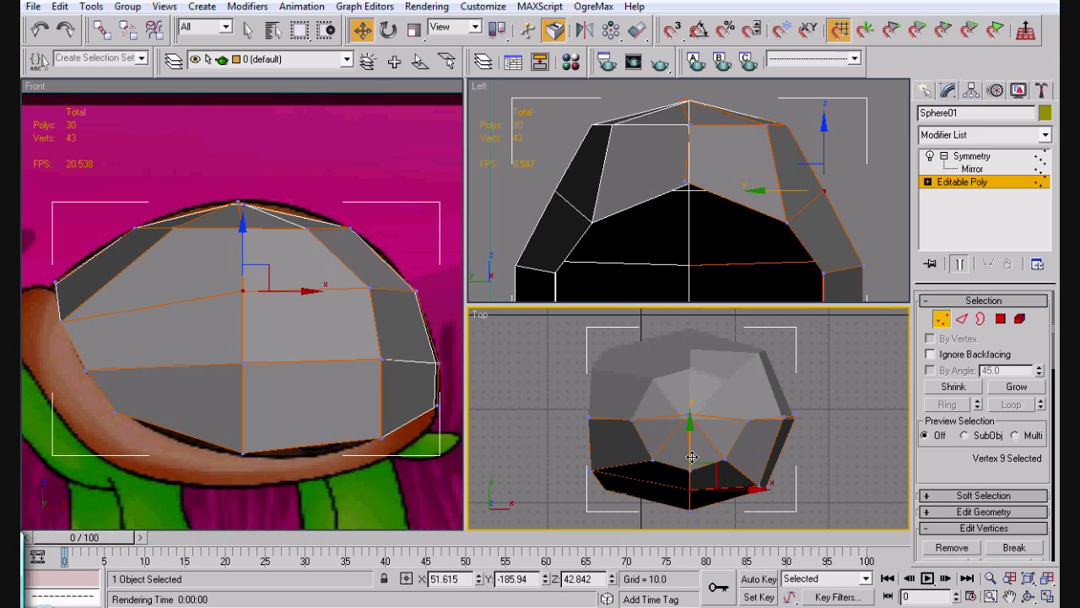
Step: Adjust the rear side vertices inward in the Top view and pull the head opening's upper side vertex slightly further in
{"action": "left_click", "coordinate": [764, 481]}
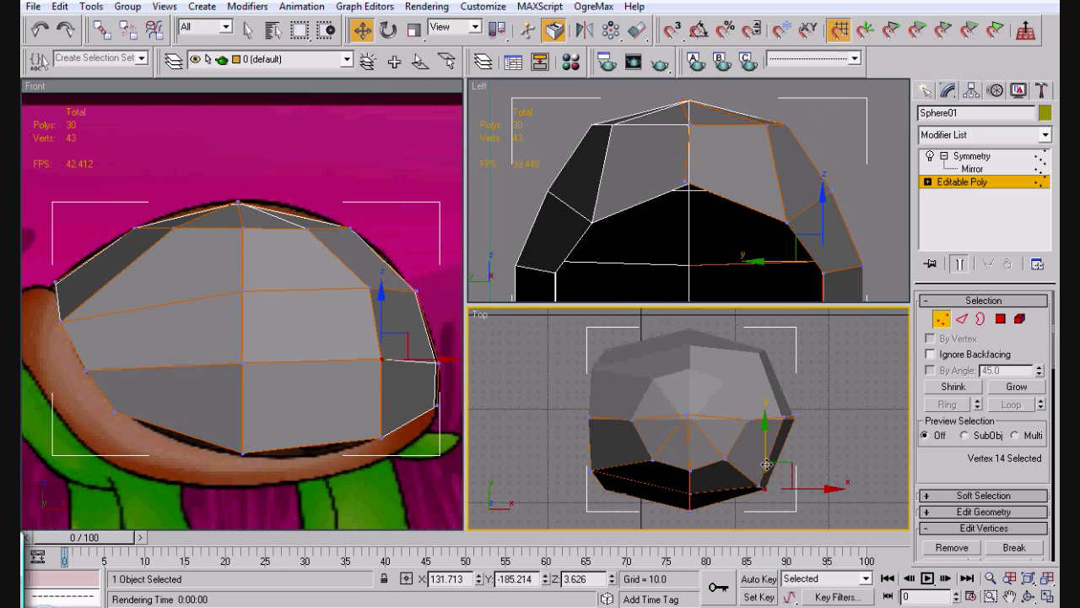
{"action": "left_click", "coordinate": [758, 436]}
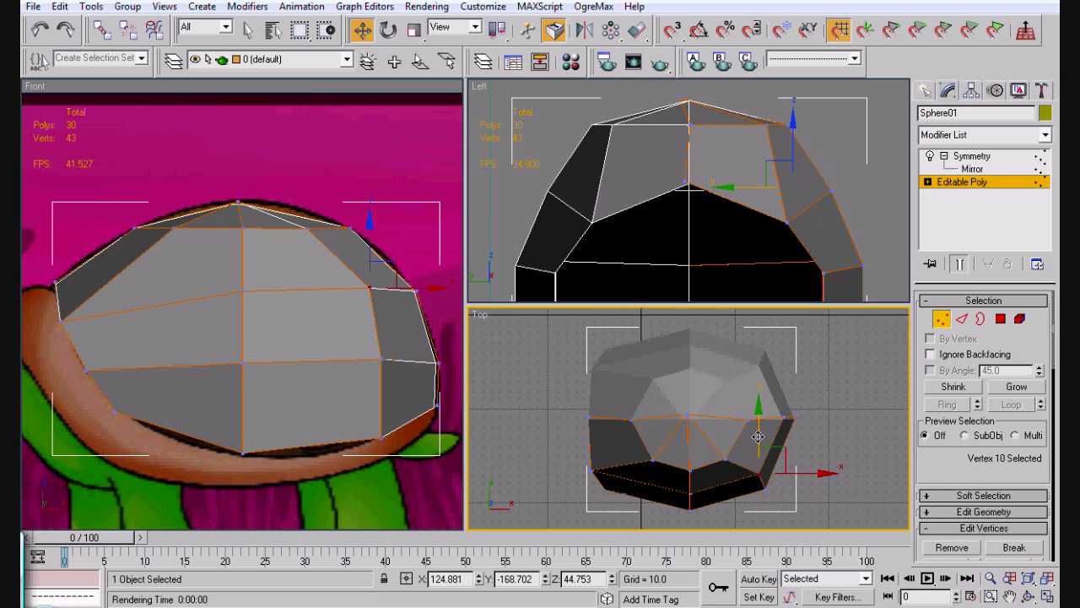
{"action": "left_click_drag", "start_coordinate": [757, 433], "coordinate": [758, 425]}
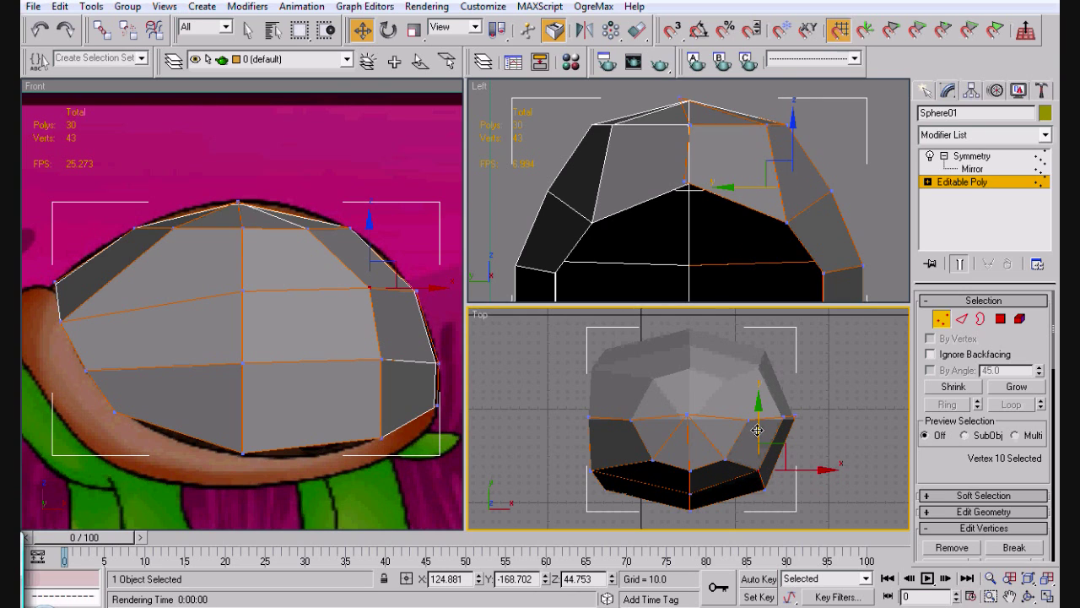
{"action": "left_click", "coordinate": [594, 470]}
{"action": "mouse_move", "coordinate": [591, 413]}
{"action": "left_mouse_down"}
{"action": "mouse_move", "coordinate": [591, 402]}
{"action": "mouse_move", "coordinate": [590, 430]}
{"action": "left_mouse_up"}
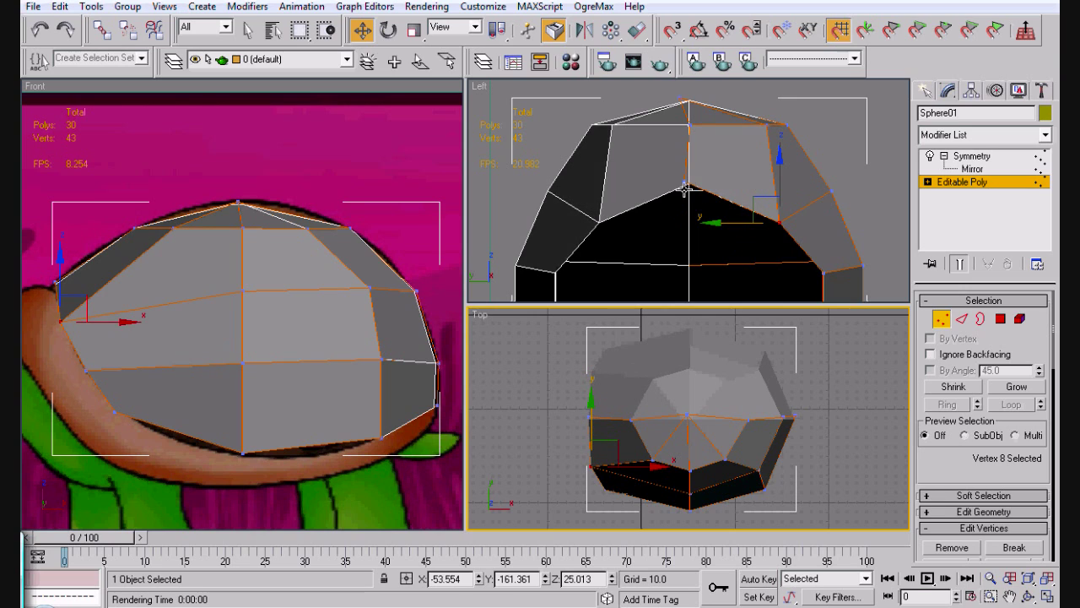
Step: Lower the upper row's tail-end vertex slightly and move the head-end centre vertex a little outward
{"action": "left_click", "coordinate": [686, 188]}
{"action": "right_click", "coordinate": [822, 447]}
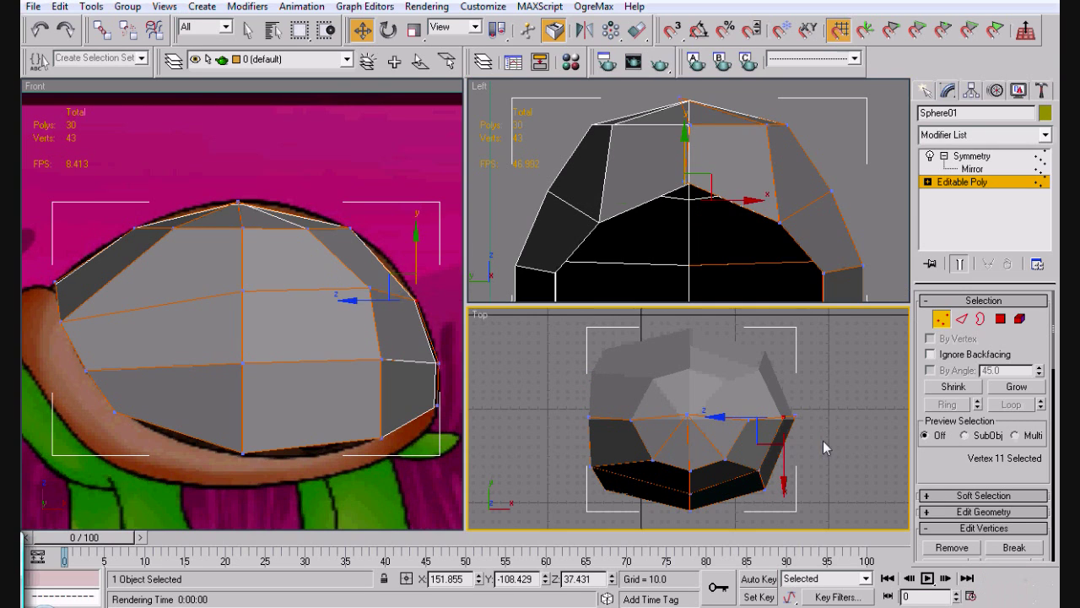
{"action": "left_click", "coordinate": [823, 447]}
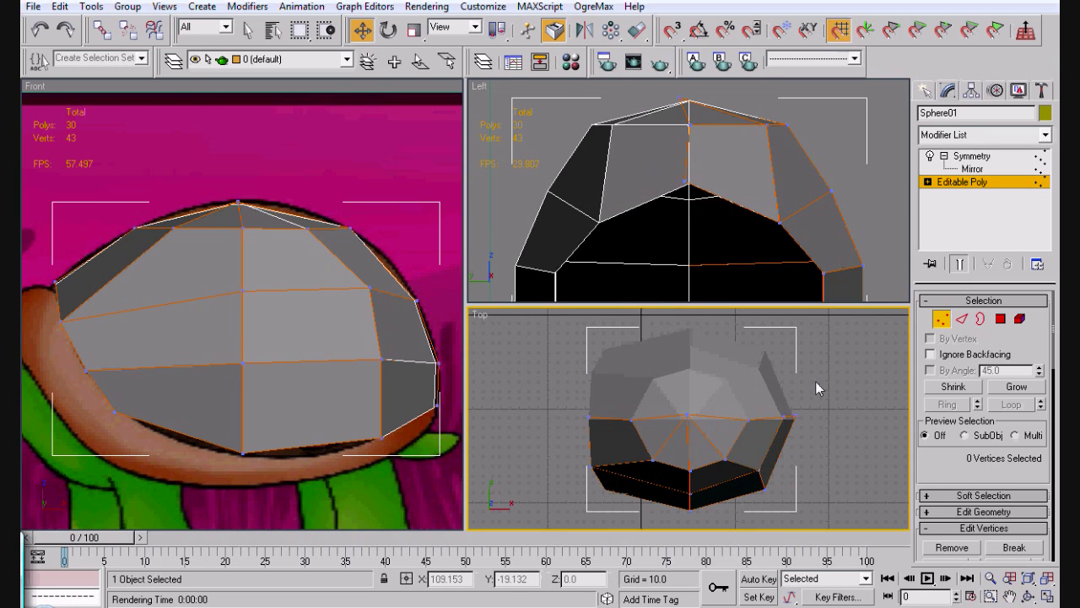
{"action": "left_click", "coordinate": [589, 417]}
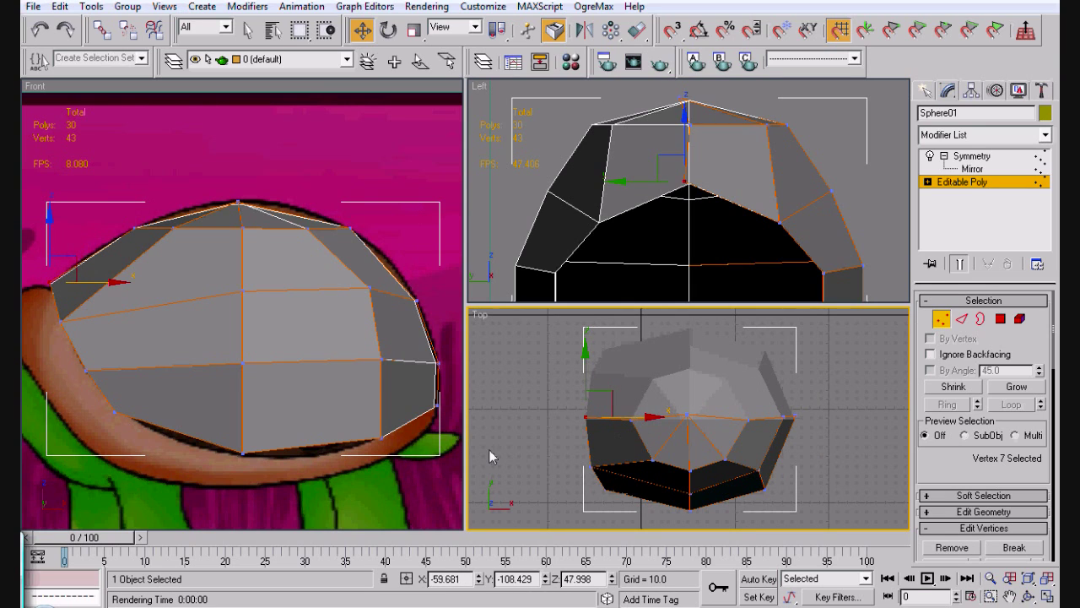
{"action": "left_click", "coordinate": [632, 464]}
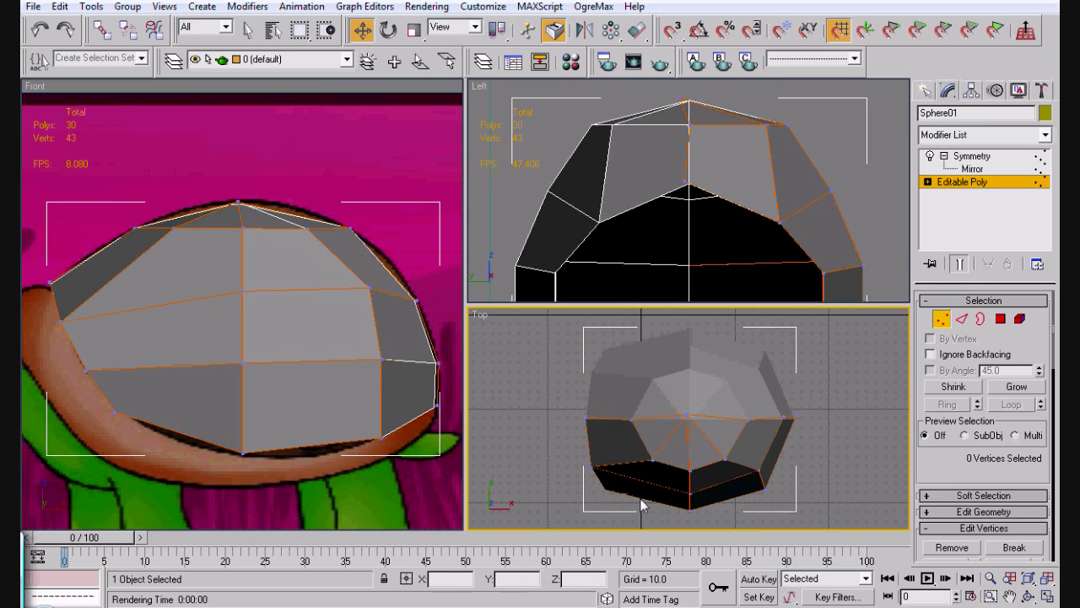
Step: Turn off the Symmetry end-result display and select the open border of the base half shell
{"action": "key", "text": "3"}
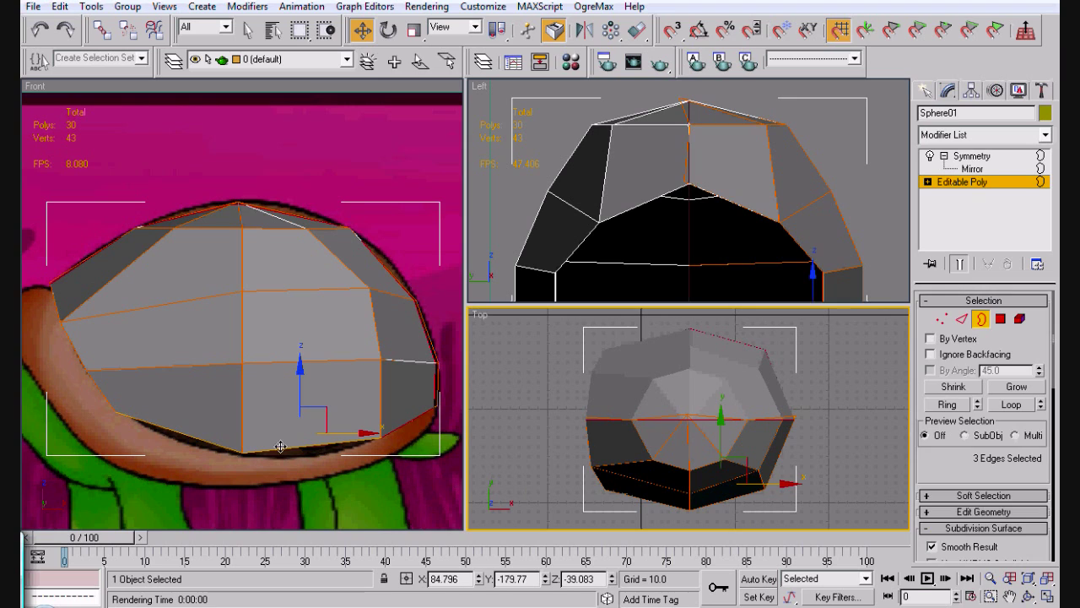
{"action": "left_click", "coordinate": [282, 449]}
{"action": "left_click", "coordinate": [1010, 405]}
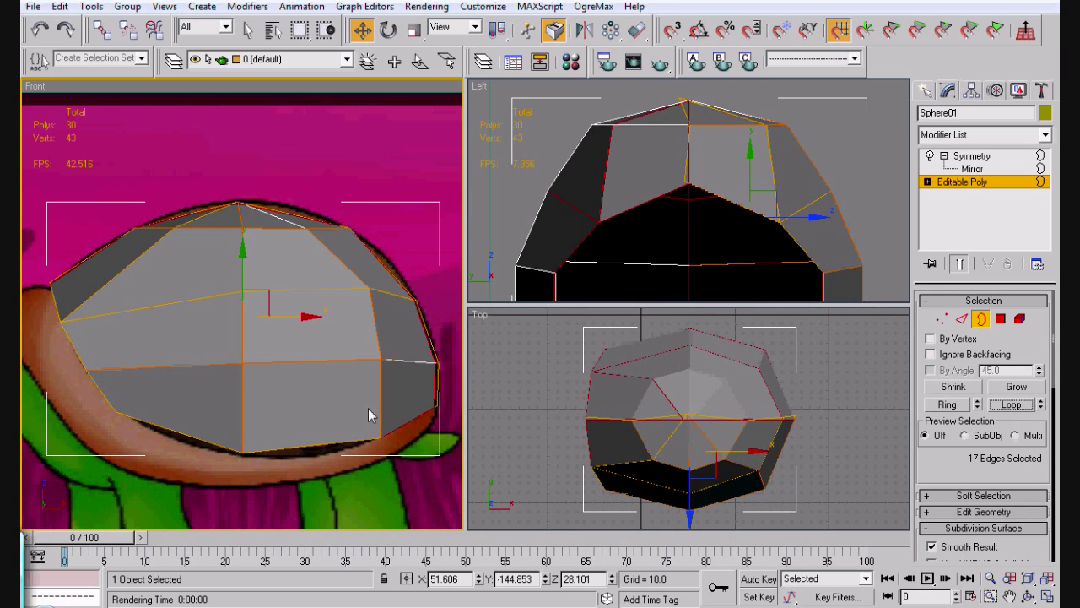
{"action": "left_click", "coordinate": [959, 264]}
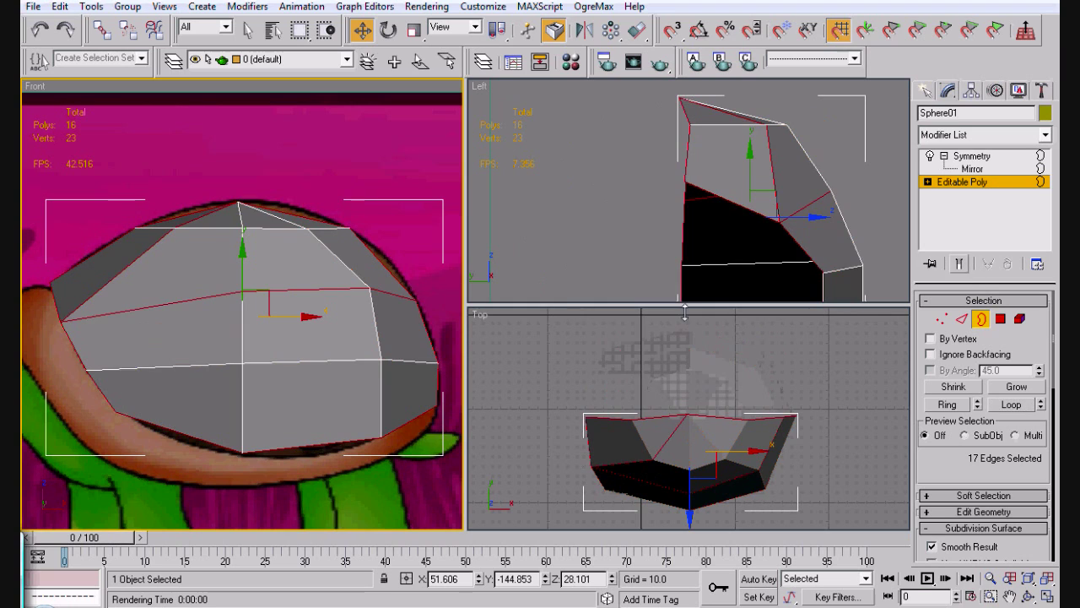
{"action": "left_click", "coordinate": [692, 527]}
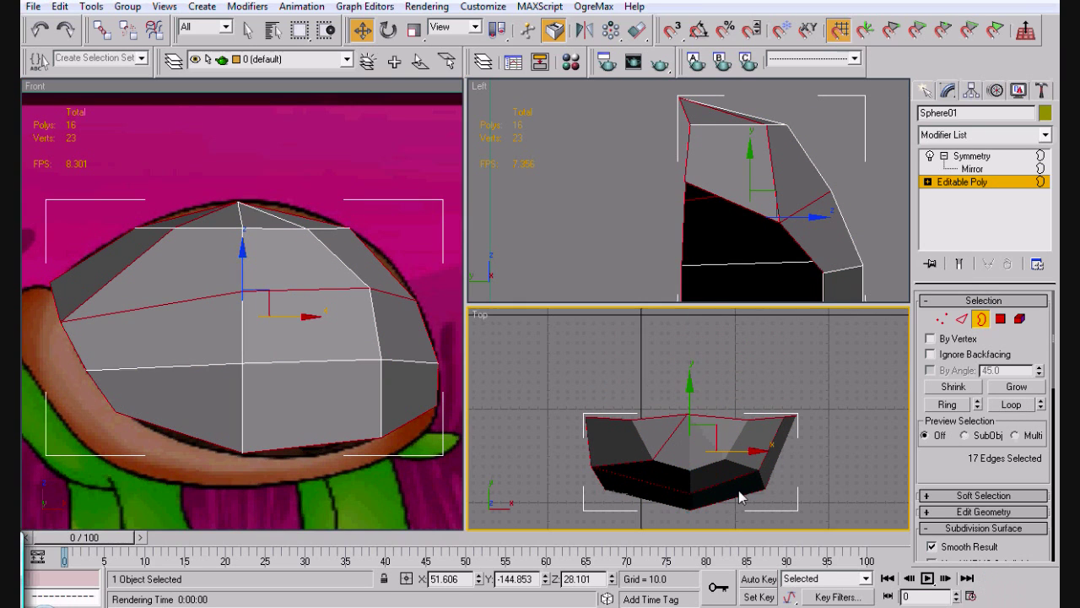
{"action": "left_click", "coordinate": [286, 446]}
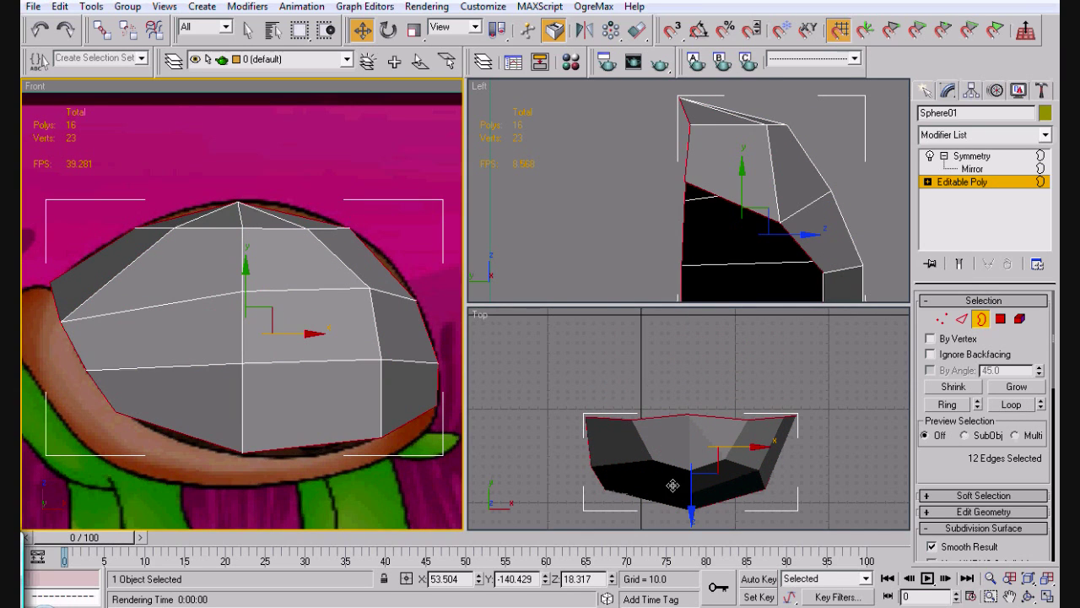
Step: Select the six edges running along the half shell's bottom rim and up the side of the head opening
{"action": "left_click", "coordinate": [961, 318]}
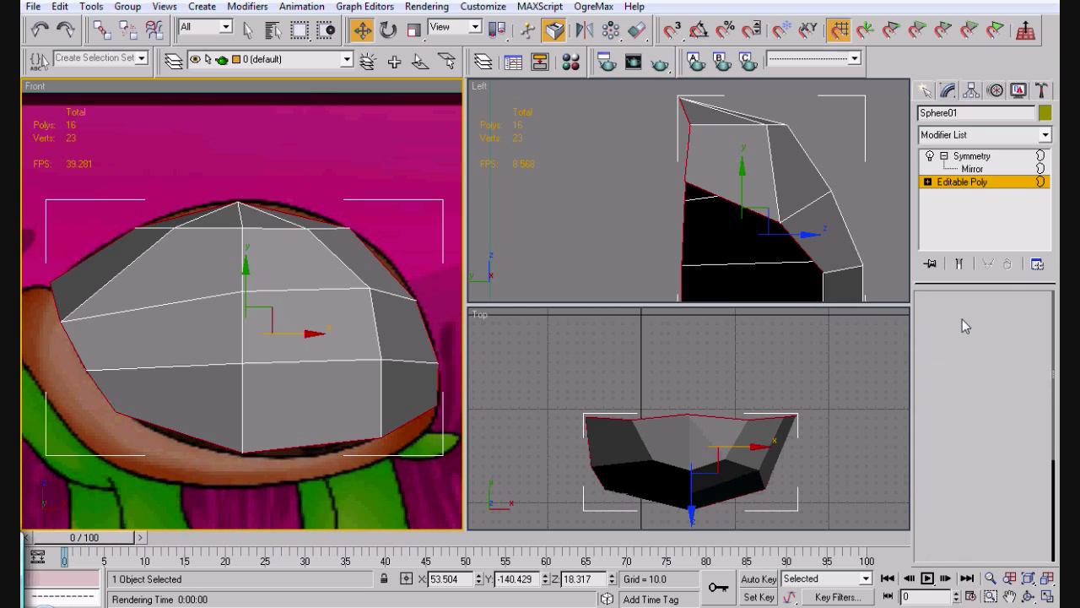
{"action": "left_click", "coordinate": [332, 442]}
{"action": "left_click", "coordinate": [332, 442]}
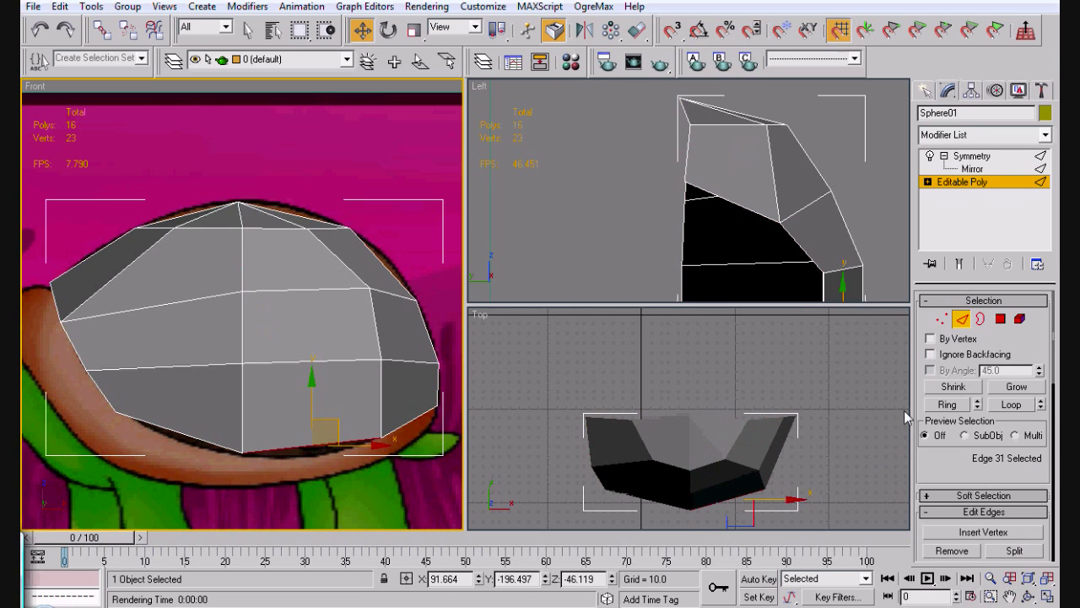
{"action": "left_click", "coordinate": [1010, 405]}
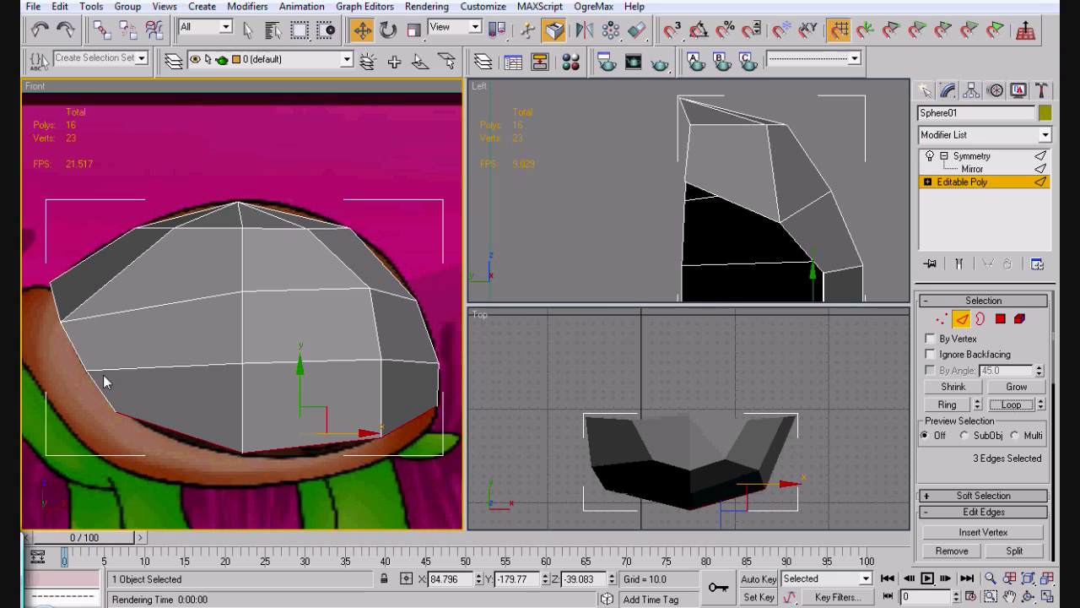
{"action": "left_click", "coordinate": [107, 403], "text": "ctrl"}
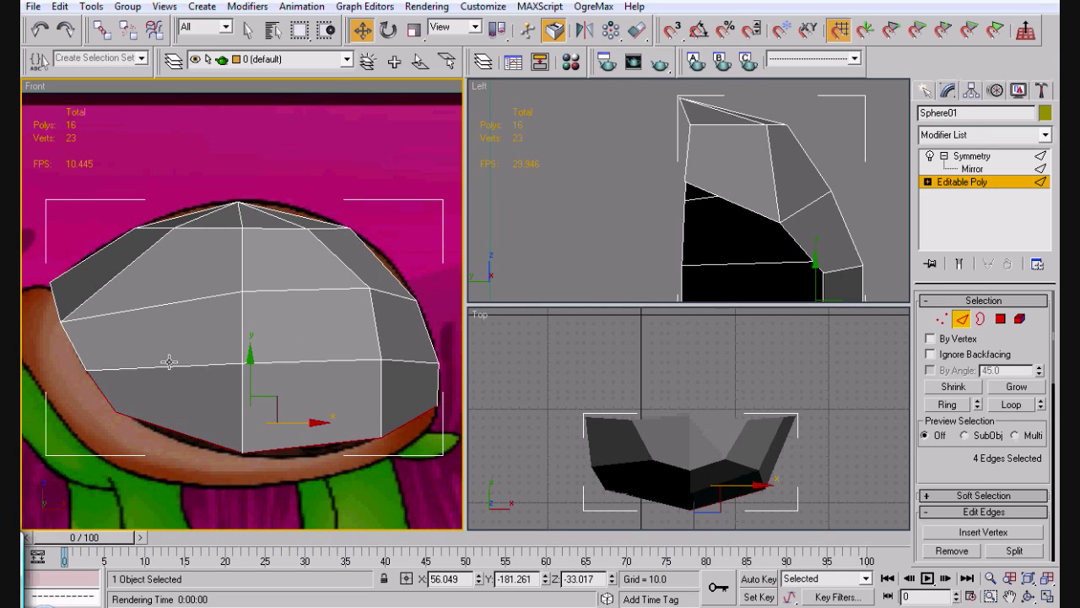
{"action": "left_click", "coordinate": [77, 347], "text": "ctrl"}
{"action": "left_click", "coordinate": [56, 311], "text": "ctrl"}
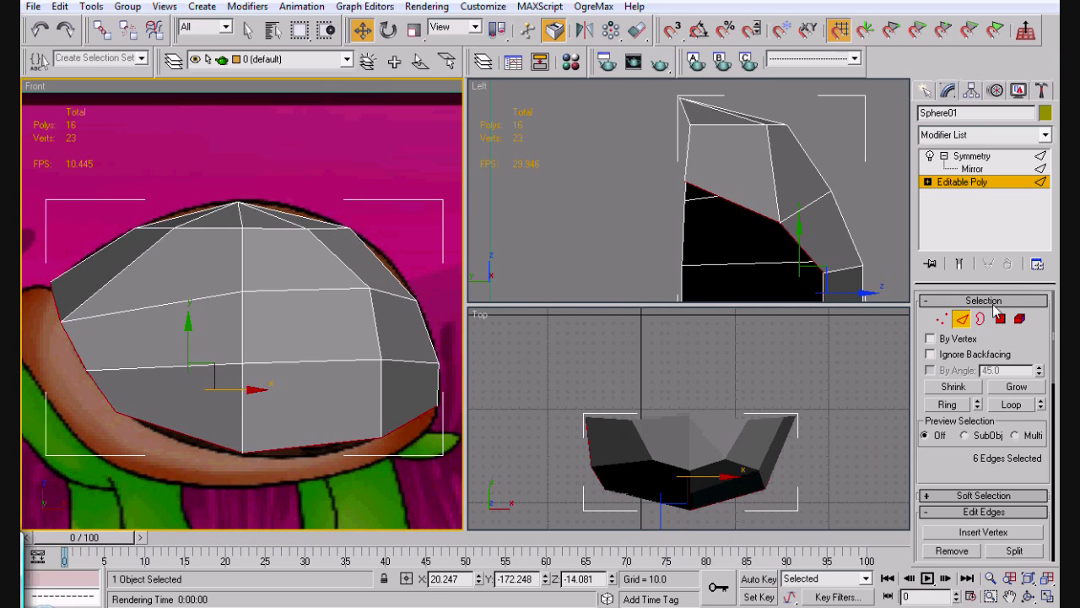
Step: Reposition the bottom rim vertex beside the head opening slightly lower, towards the tail, and inward
{"action": "left_click", "coordinate": [941, 319]}
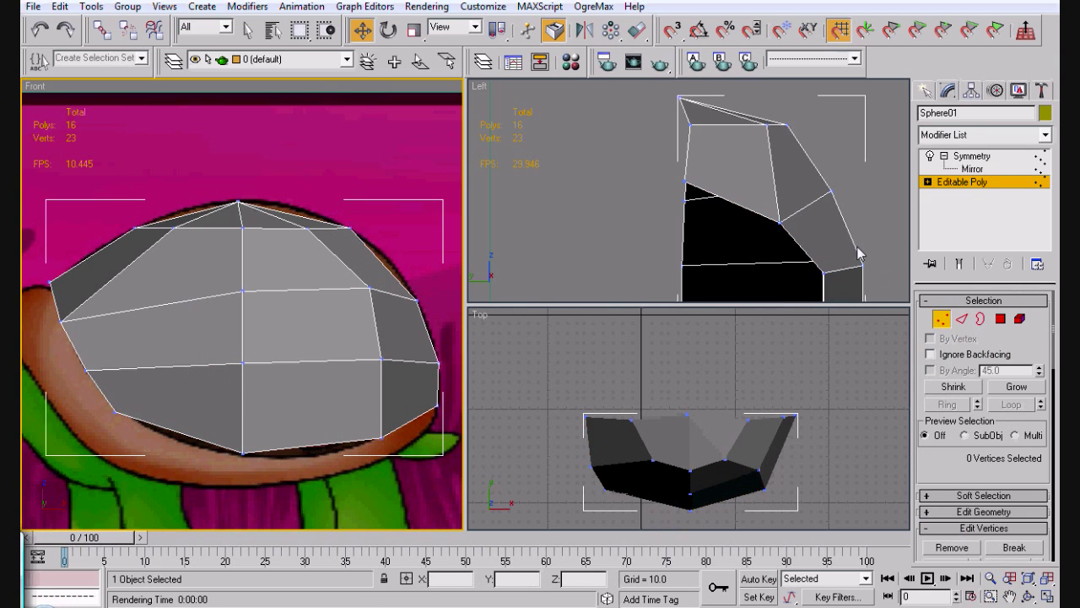
{"action": "key", "text": "z"}
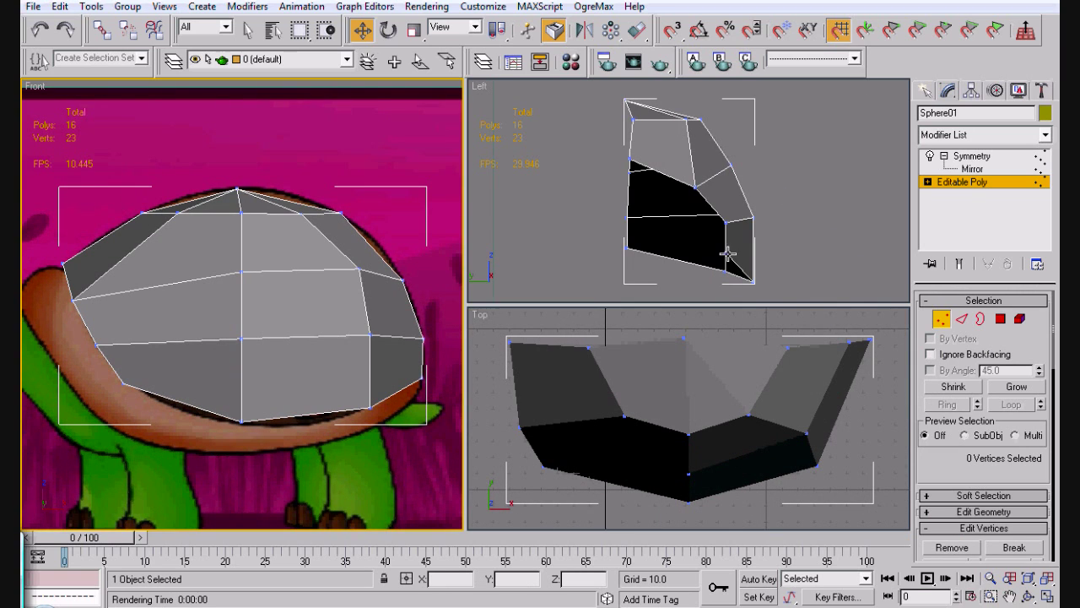
{"action": "left_click", "coordinate": [728, 253]}
{"action": "left_click", "coordinate": [727, 225]}
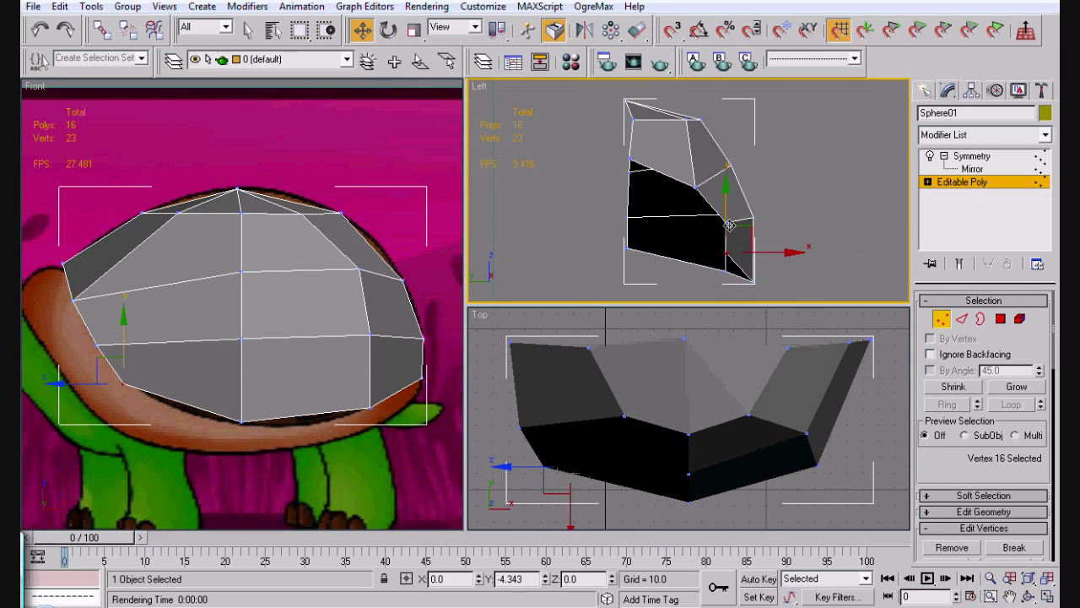
{"action": "right_click", "coordinate": [297, 477]}
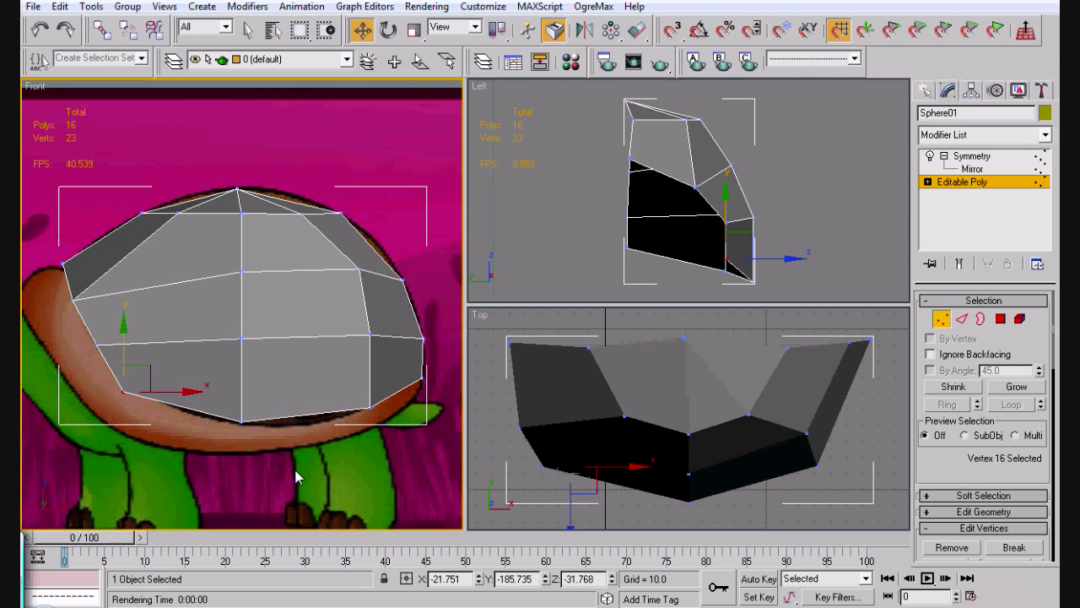
{"action": "left_click_drag", "start_coordinate": [170, 393], "coordinate": [180, 395]}
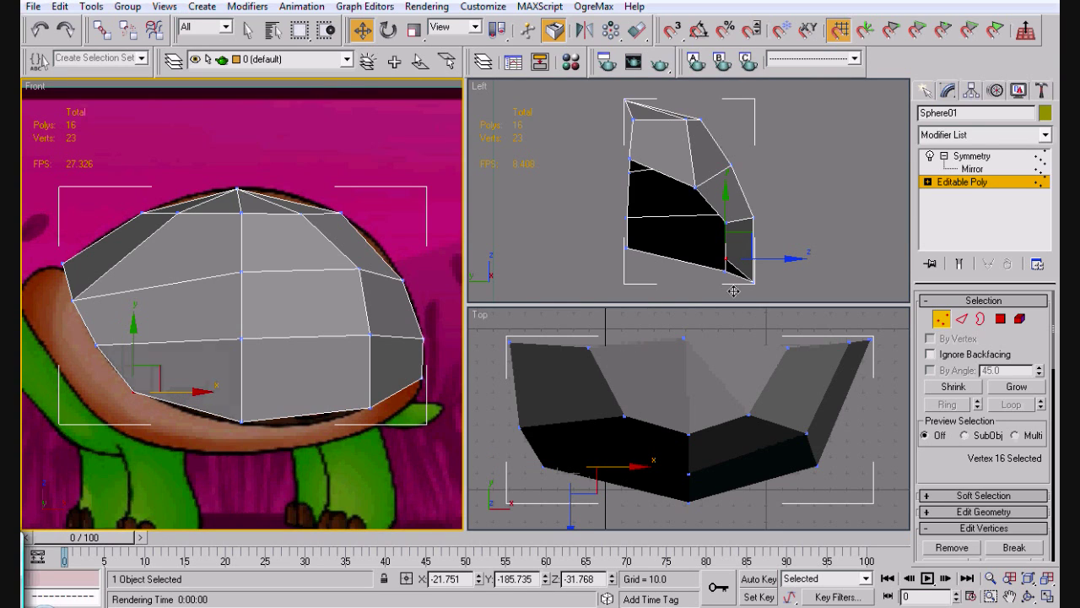
{"action": "left_click_drag", "start_coordinate": [733, 291], "coordinate": [772, 258]}
{"action": "left_click", "coordinate": [817, 266]}
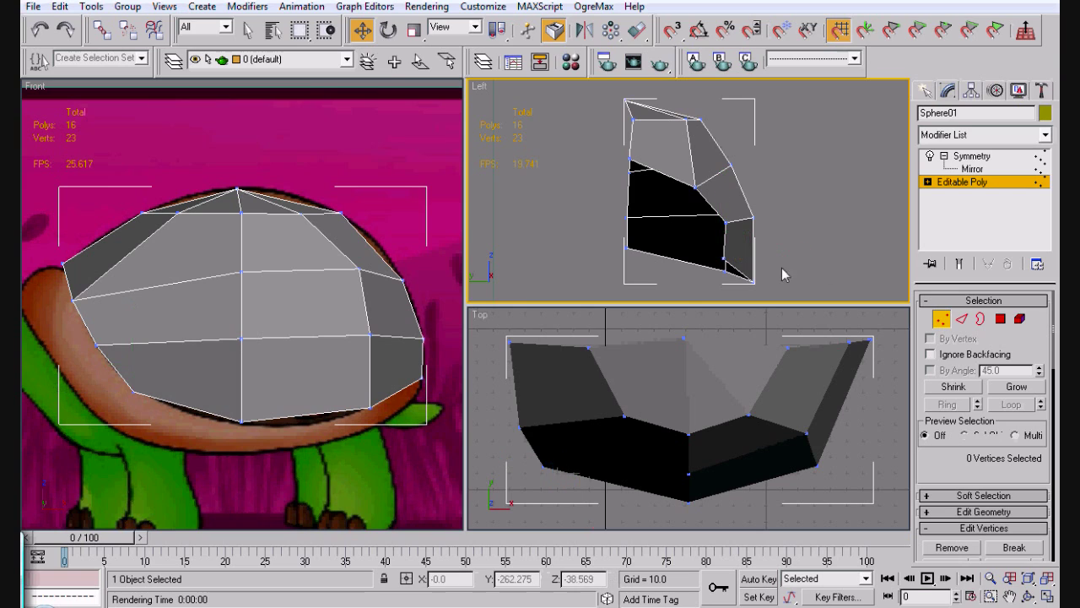
Step: Extrude the six rim edges outward by scaling, and pull the new border down to form the shell's flared lip
{"action": "left_click", "coordinate": [961, 318]}
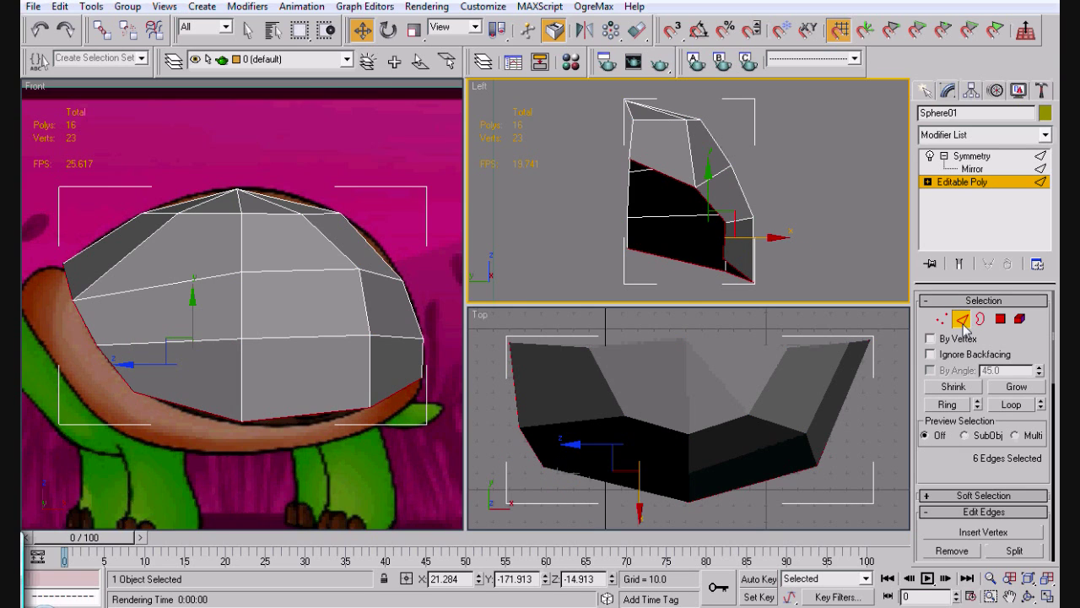
{"action": "key", "text": "r"}
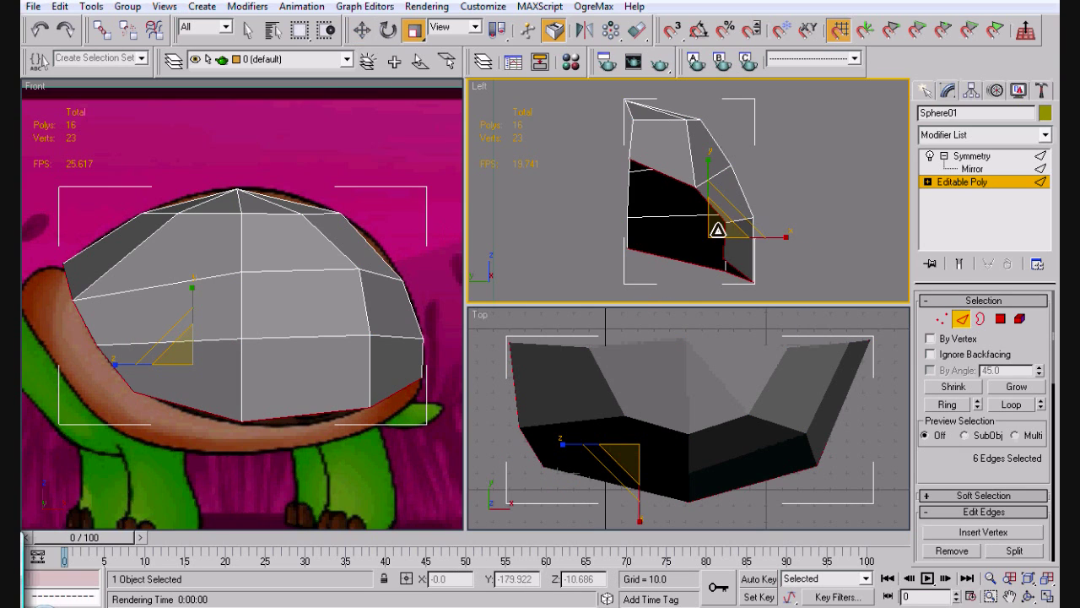
{"action": "left_click_drag", "start_coordinate": [718, 230], "coordinate": [714, 219], "text": "shift"}
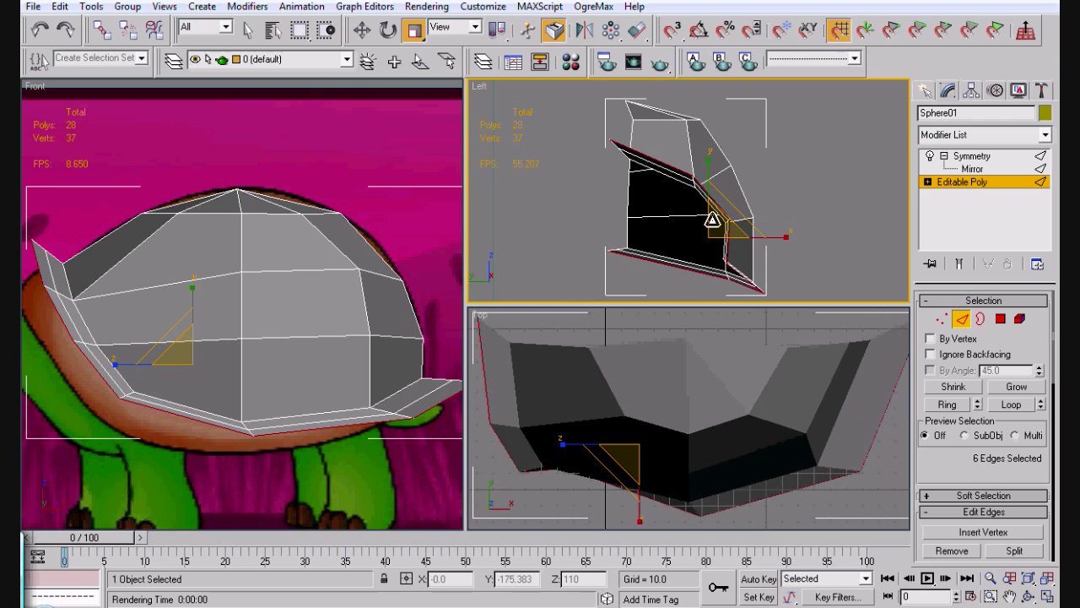
{"action": "key", "text": "w"}
{"action": "left_click_drag", "start_coordinate": [708, 174], "coordinate": [712, 187]}
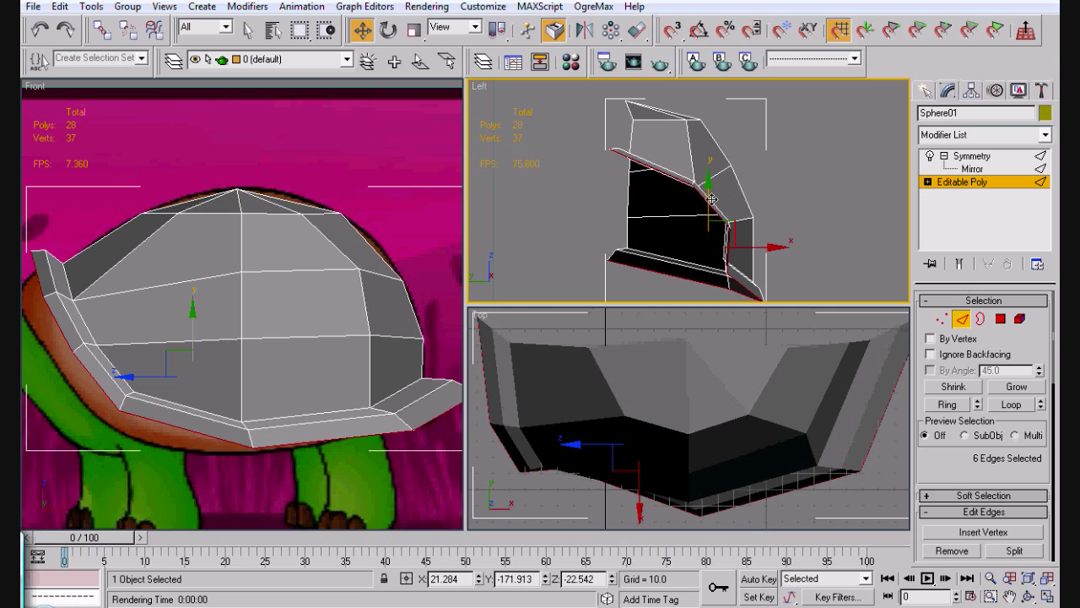
{"action": "left_click_drag", "start_coordinate": [712, 199], "coordinate": [712, 254]}
Step: Extrude the lip's border inward by scaling to 87 percent and nudge it slightly towards the mirror plane
{"action": "key", "text": "r"}
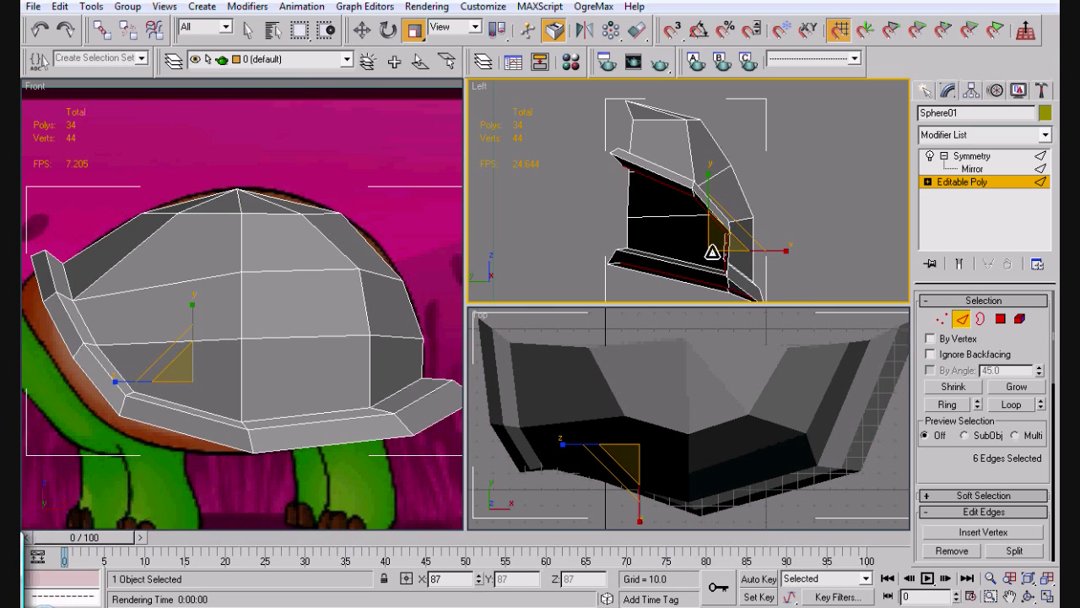
{"action": "key", "text": "w"}
{"action": "left_click_drag", "start_coordinate": [768, 251], "coordinate": [761, 251]}
Step: Extrude the inner border across the underside to the mirror plane and flatten it there to close the shell's belly
{"action": "left_click_drag", "start_coordinate": [698, 206], "coordinate": [698, 210], "text": "shift"}
{"action": "left_click_drag", "start_coordinate": [708, 255], "coordinate": [778, 175]}
{"action": "key", "text": "r"}
{"action": "key", "text": "w"}
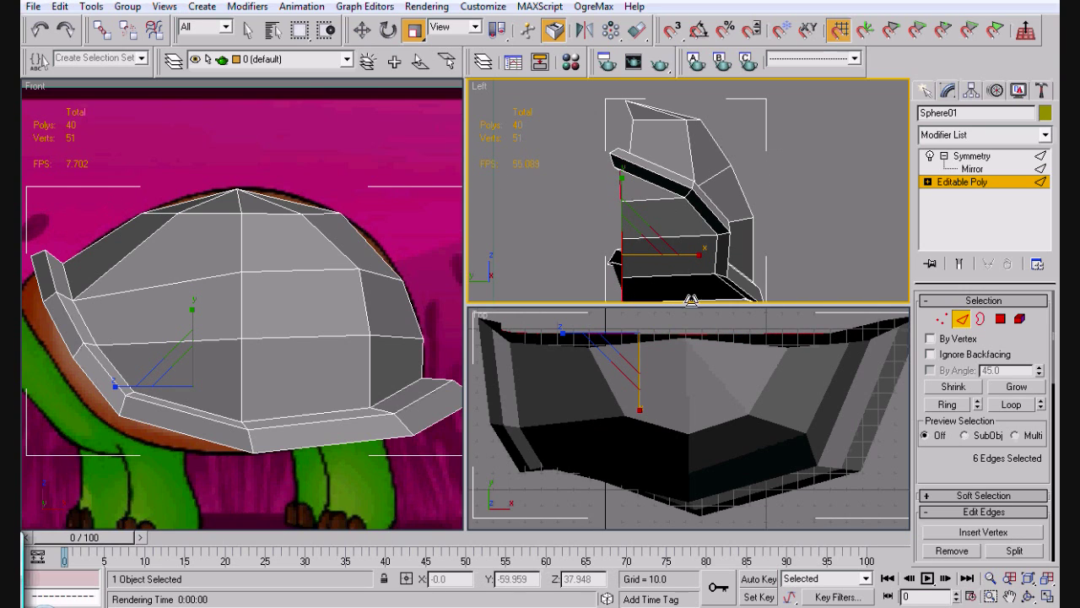
{"action": "left_click_drag", "start_coordinate": [684, 264], "coordinate": [679, 264]}
Step: Turn on the Symmetry end-result display and inspect the whole shell in an orbited Perspective view
{"action": "left_click", "coordinate": [959, 263]}
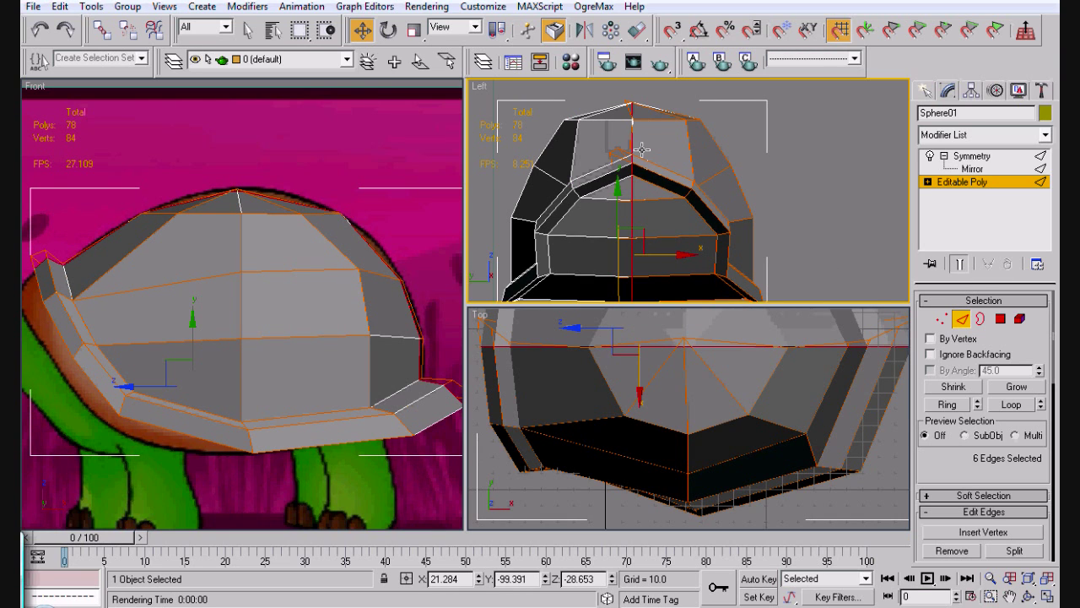
{"action": "left_click", "coordinate": [1028, 596]}
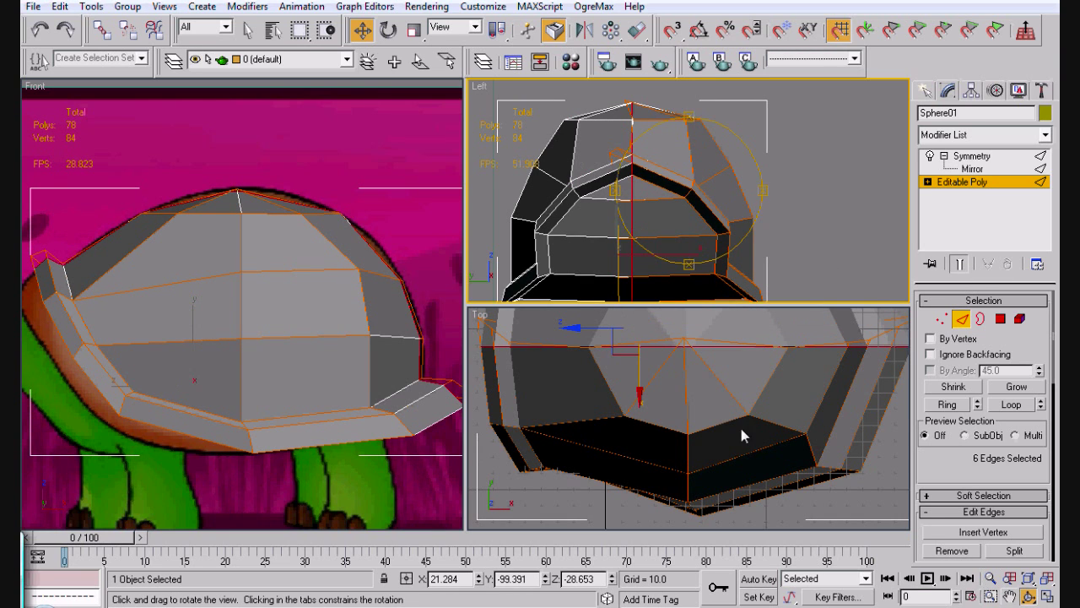
{"action": "left_click_drag", "start_coordinate": [735, 429], "coordinate": [728, 311]}
{"action": "key", "text": "z"}
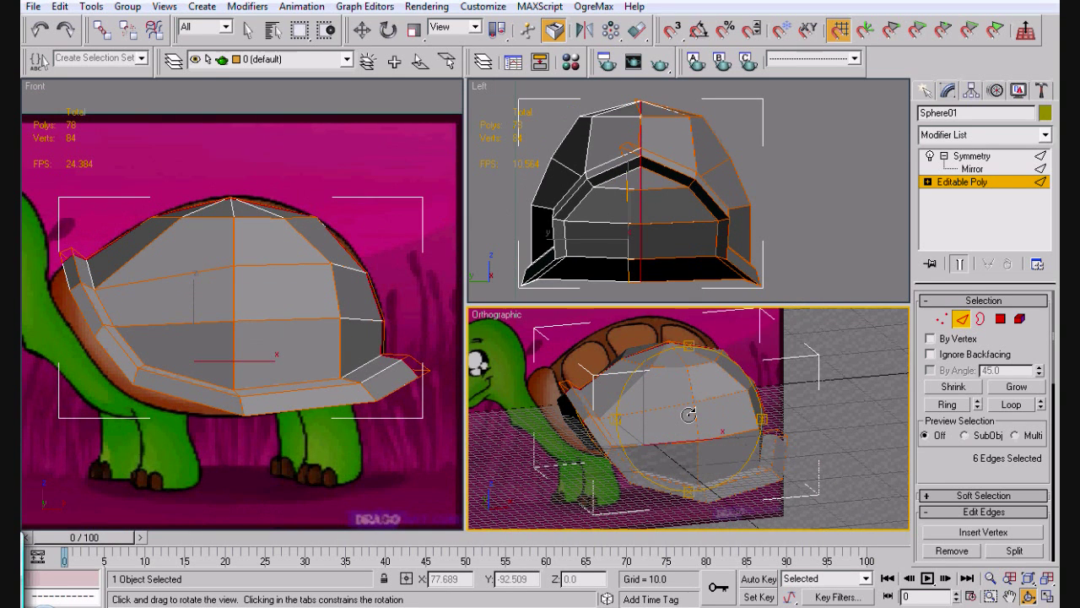
{"action": "key", "text": "p"}
{"action": "scroll", "coordinate": [688, 414], "scroll_direction": "down", "scroll_amount": 8}
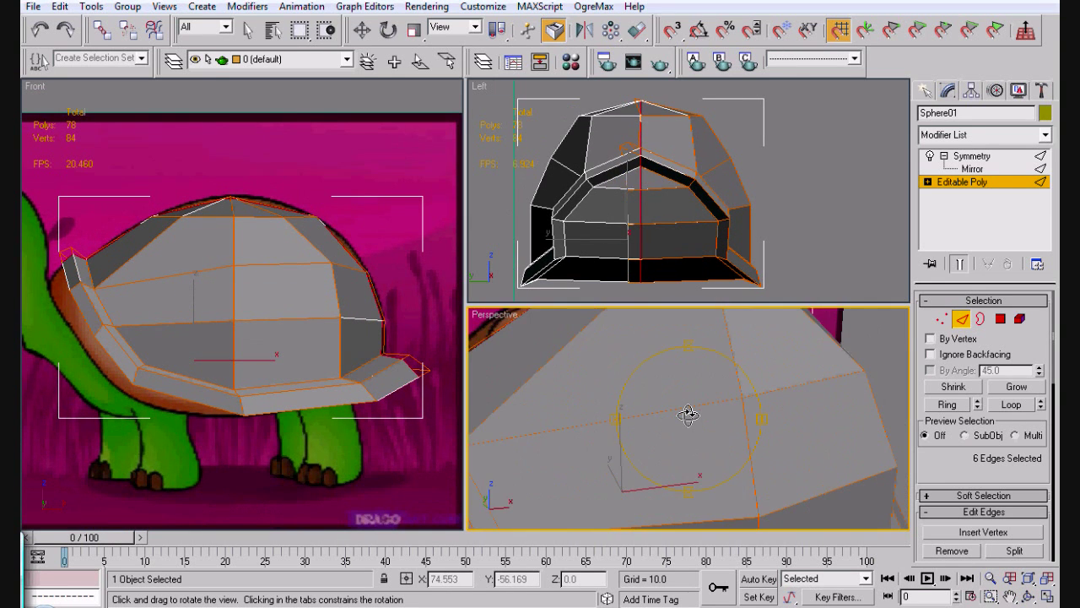
{"action": "left_click_drag", "start_coordinate": [689, 413], "coordinate": [711, 388]}
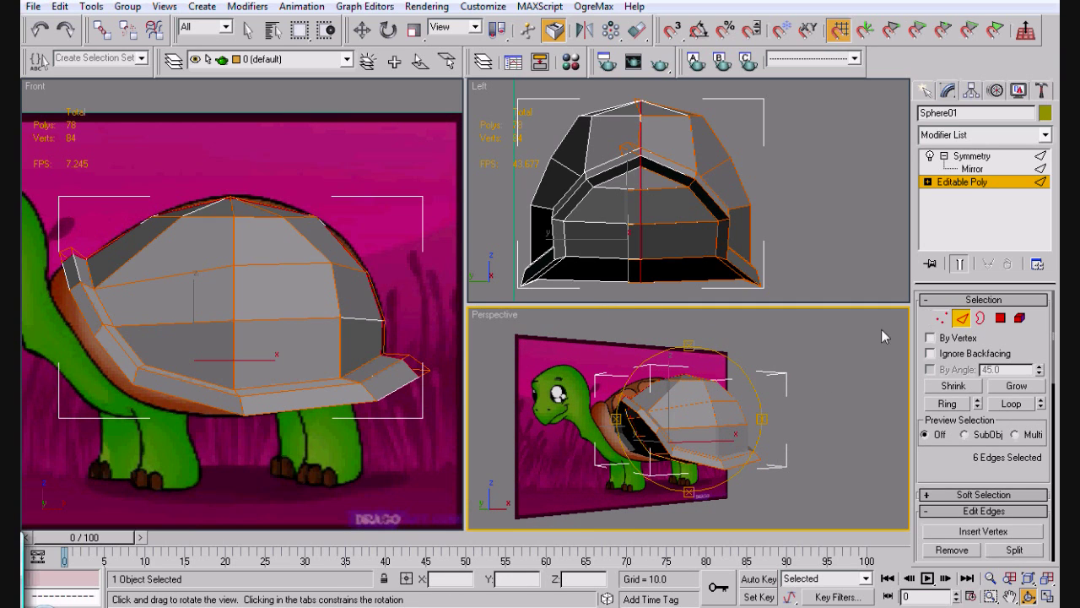
Step: Move the lip's centre vertex at the head end outward over the neck and slightly down
{"action": "left_click", "coordinate": [946, 318]}
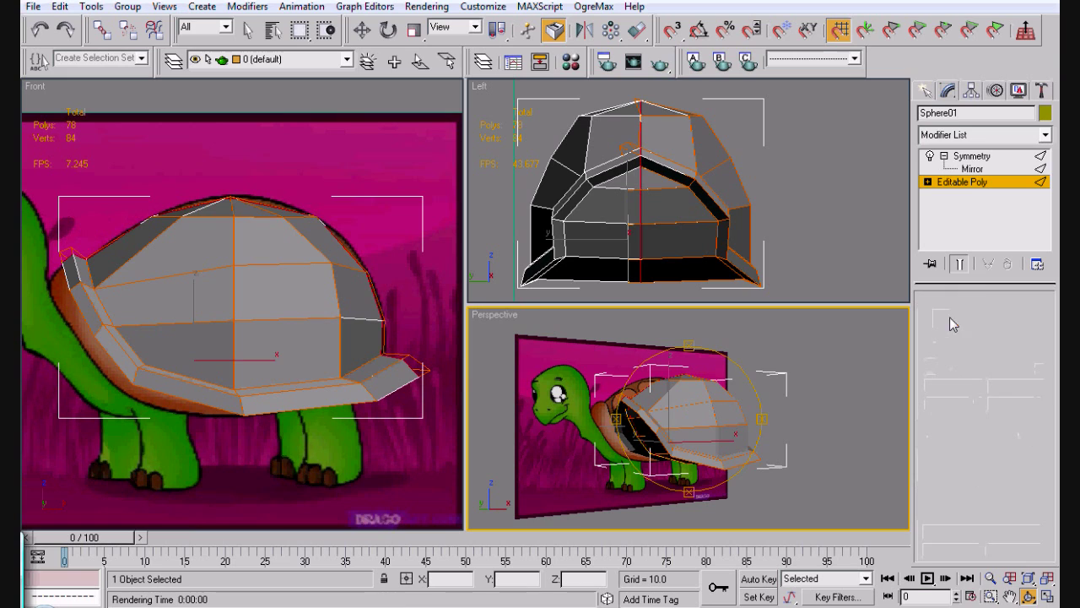
{"action": "left_click_drag", "start_coordinate": [43, 239], "coordinate": [66, 276]}
{"action": "left_click", "coordinate": [73, 250]}
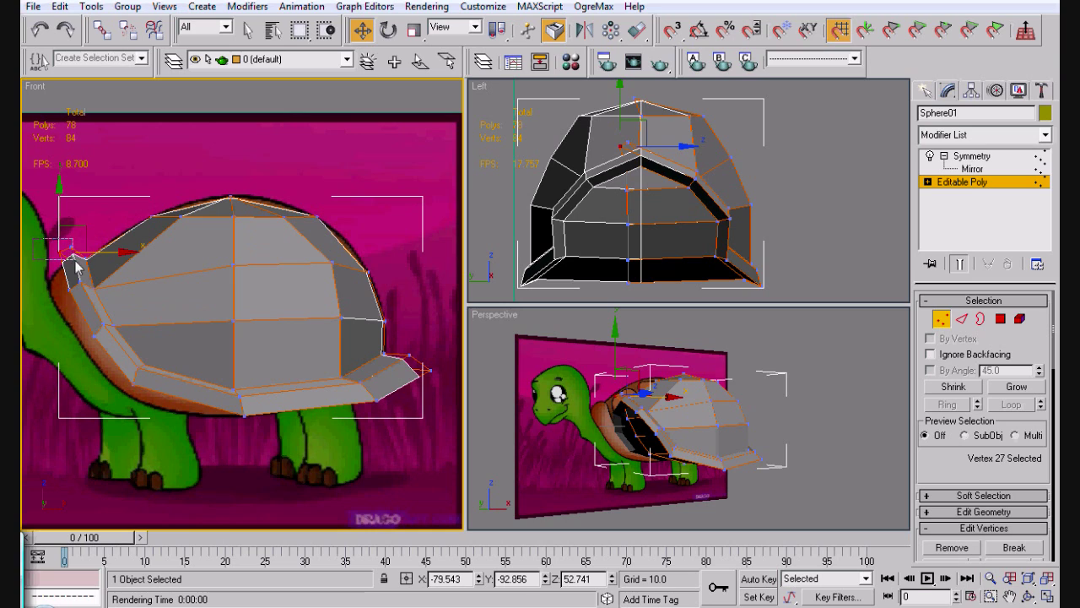
{"action": "left_click_drag", "start_coordinate": [74, 260], "coordinate": [77, 263]}
{"action": "left_click_drag", "start_coordinate": [67, 214], "coordinate": [65, 281]}
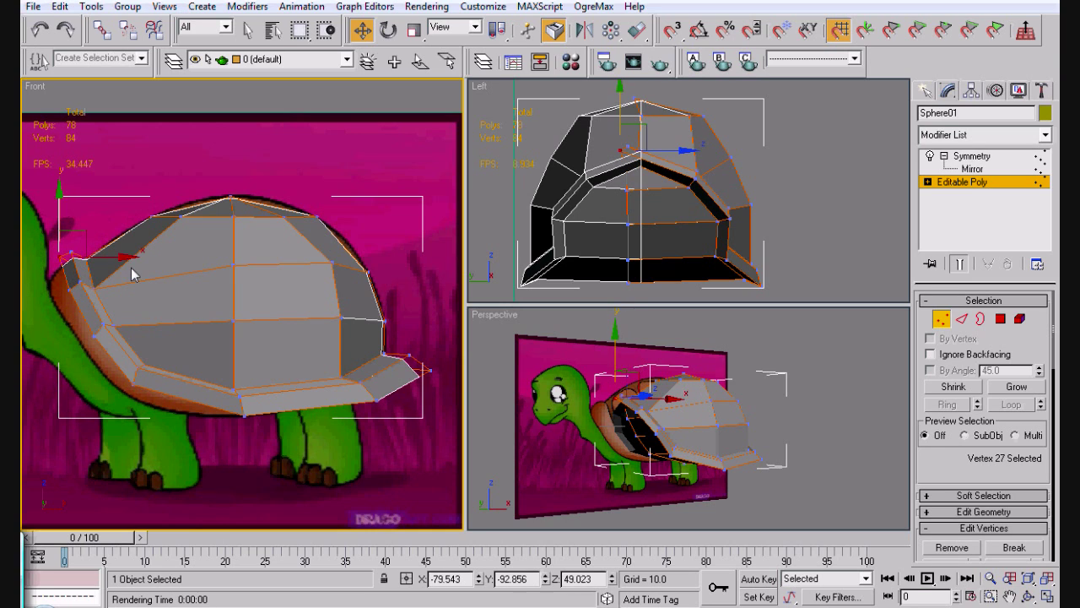
{"action": "left_click_drag", "start_coordinate": [112, 264], "coordinate": [75, 268]}
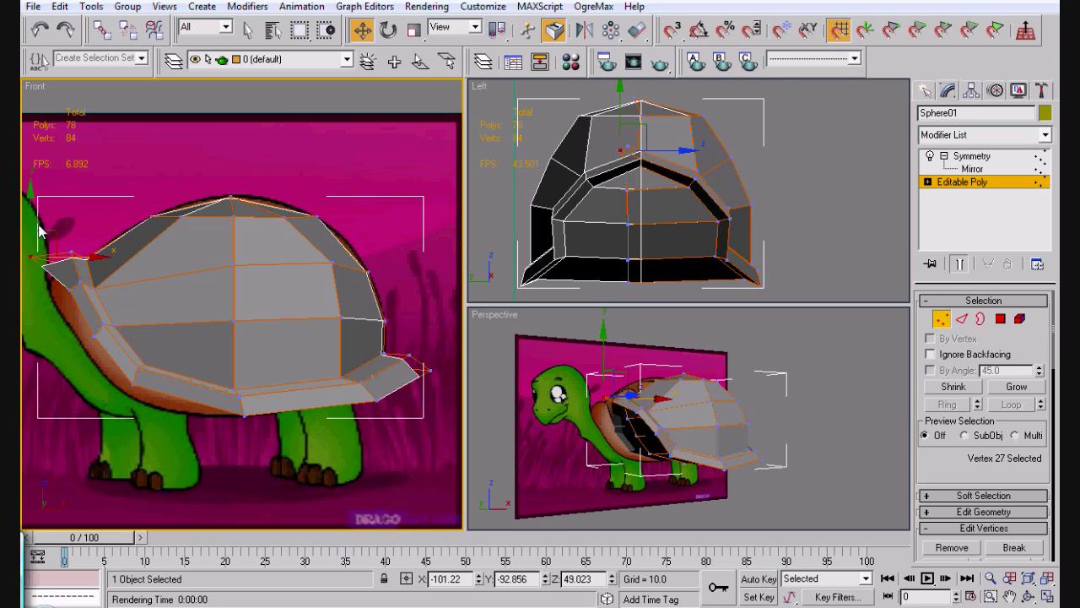
{"action": "left_click_drag", "start_coordinate": [39, 229], "coordinate": [36, 230]}
Step: Fit the lip's side vertices around the head opening and lower front corner to the reference shell's rim
{"action": "left_click", "coordinate": [67, 290]}
{"action": "left_click_drag", "start_coordinate": [97, 296], "coordinate": [131, 359]}
{"action": "left_click", "coordinate": [140, 353]}
{"action": "key", "text": "ctrl+z"}
{"action": "left_click_drag", "start_coordinate": [268, 388], "coordinate": [249, 435]}
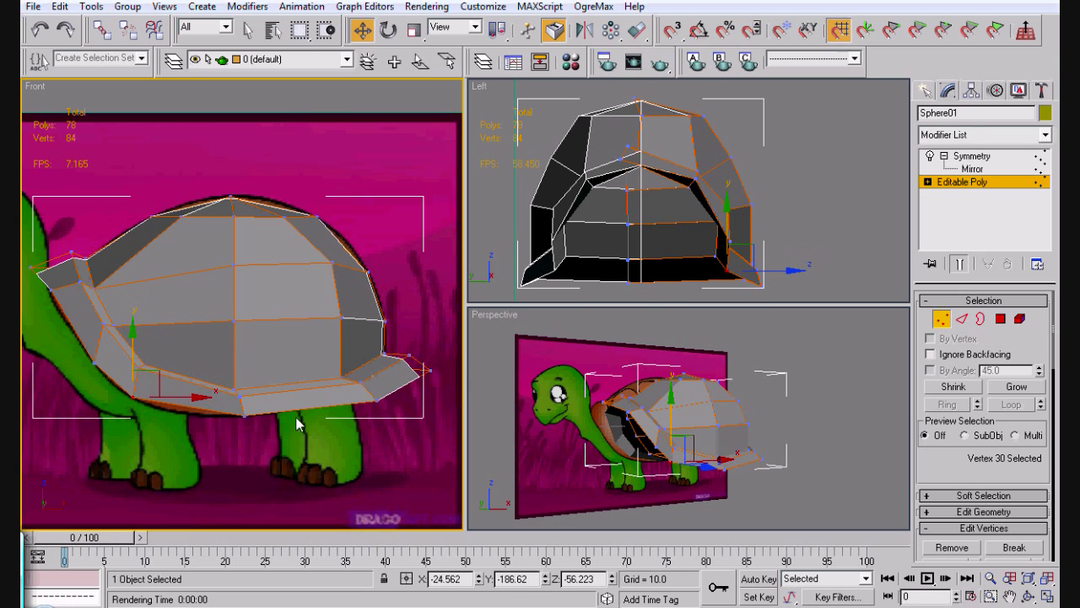
Step: Pull the lip's tail-end vertices in towards the shell body, using see-through display to reach the hidden ones
{"action": "left_click", "coordinate": [373, 404]}
{"action": "key", "text": "alt+x"}
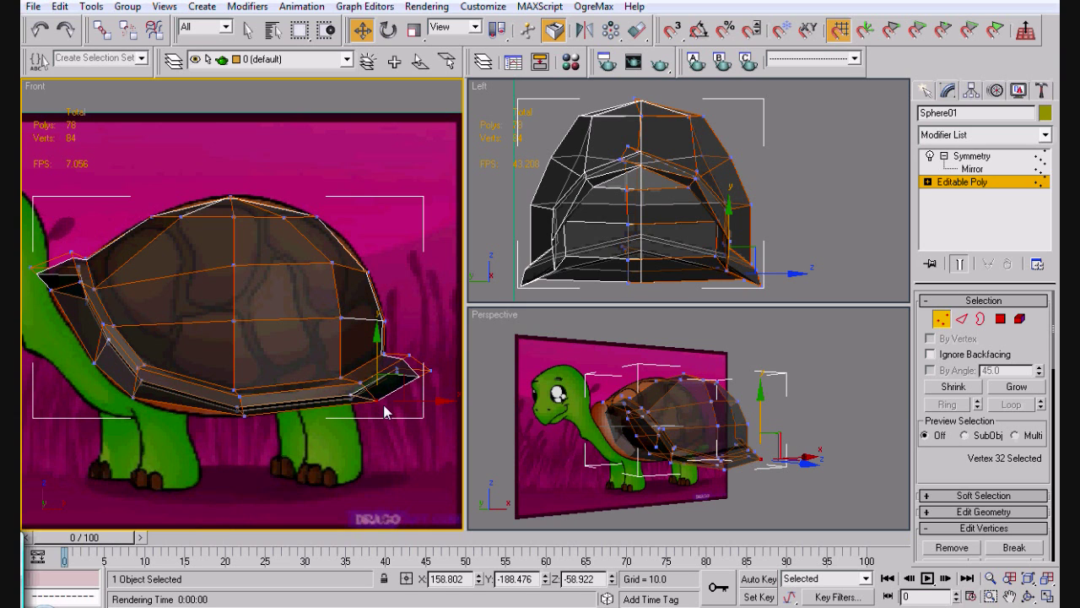
{"action": "left_click_drag", "start_coordinate": [369, 387], "coordinate": [355, 348]}
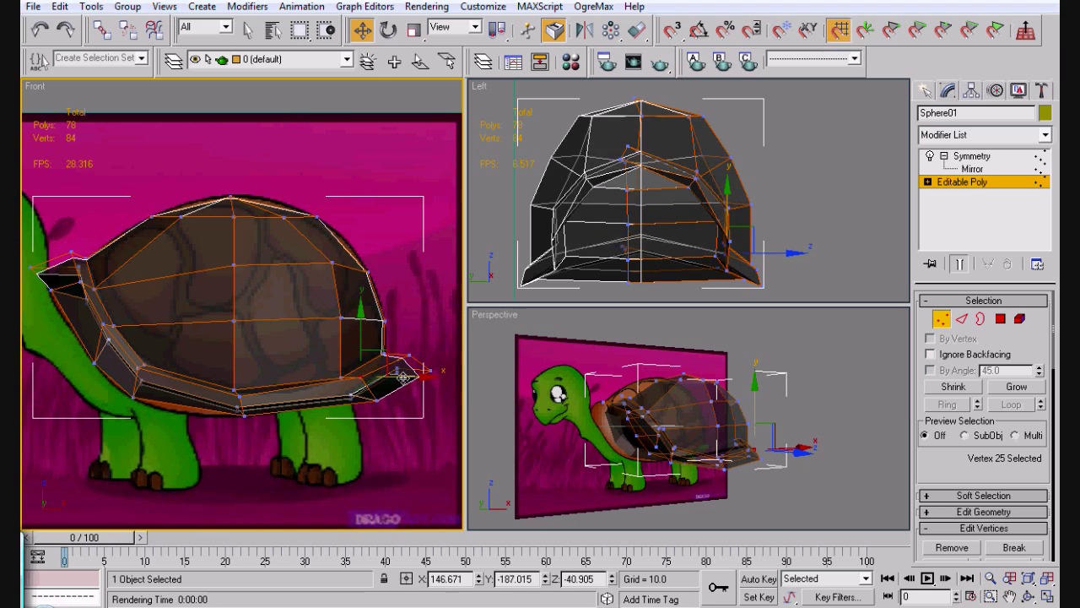
{"action": "left_click_drag", "start_coordinate": [403, 380], "coordinate": [388, 381]}
{"action": "left_click_drag", "start_coordinate": [346, 335], "coordinate": [345, 344]}
{"action": "left_click_drag", "start_coordinate": [425, 354], "coordinate": [395, 345]}
{"action": "left_click", "coordinate": [394, 326]}
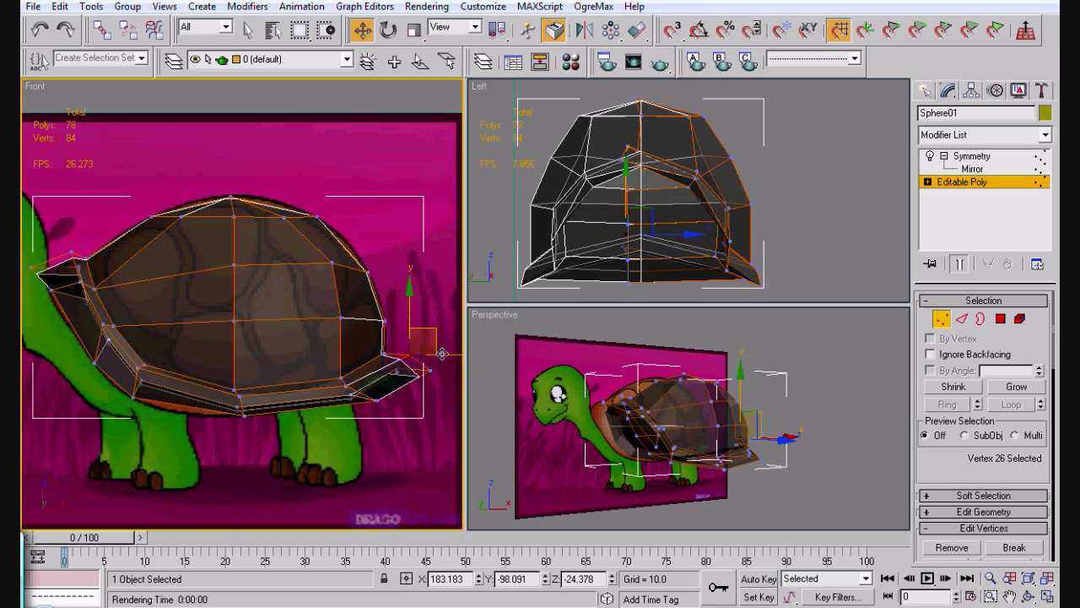
{"action": "mouse_move", "coordinate": [397, 327]}
{"action": "left_mouse_down"}
{"action": "mouse_move", "coordinate": [430, 371]}
{"action": "mouse_move", "coordinate": [414, 370]}
{"action": "mouse_move", "coordinate": [389, 319]}
{"action": "left_mouse_up"}
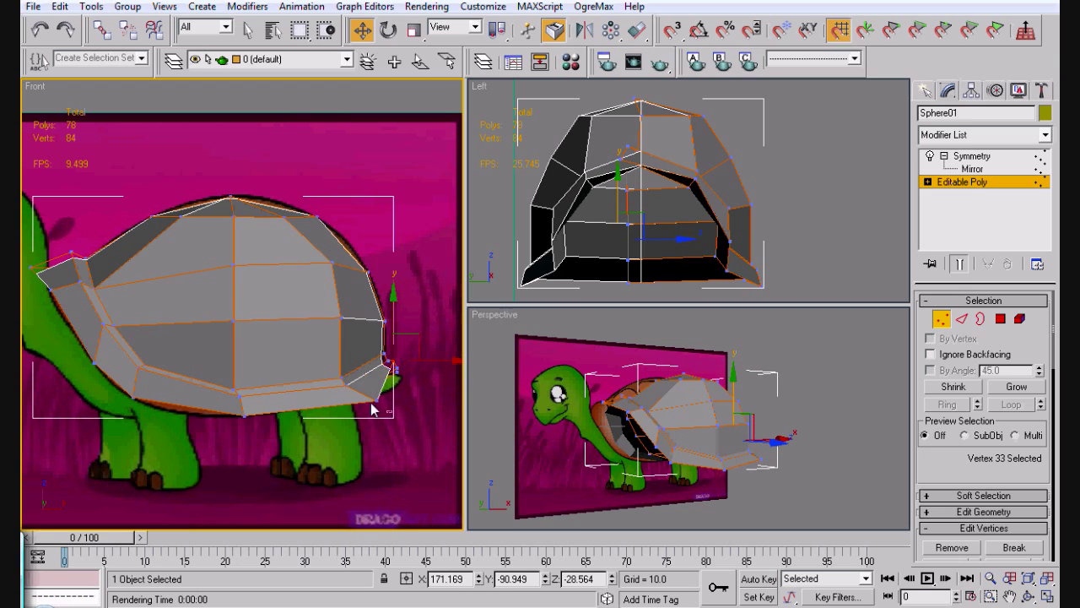
Step: Raise the lower tail-side rim vertex, shift its neighbouring pair towards the tail, and nudge the rim's tail tip inward
{"action": "left_click_drag", "start_coordinate": [371, 403], "coordinate": [372, 355]}
{"action": "left_click_drag", "start_coordinate": [360, 427], "coordinate": [352, 351]}
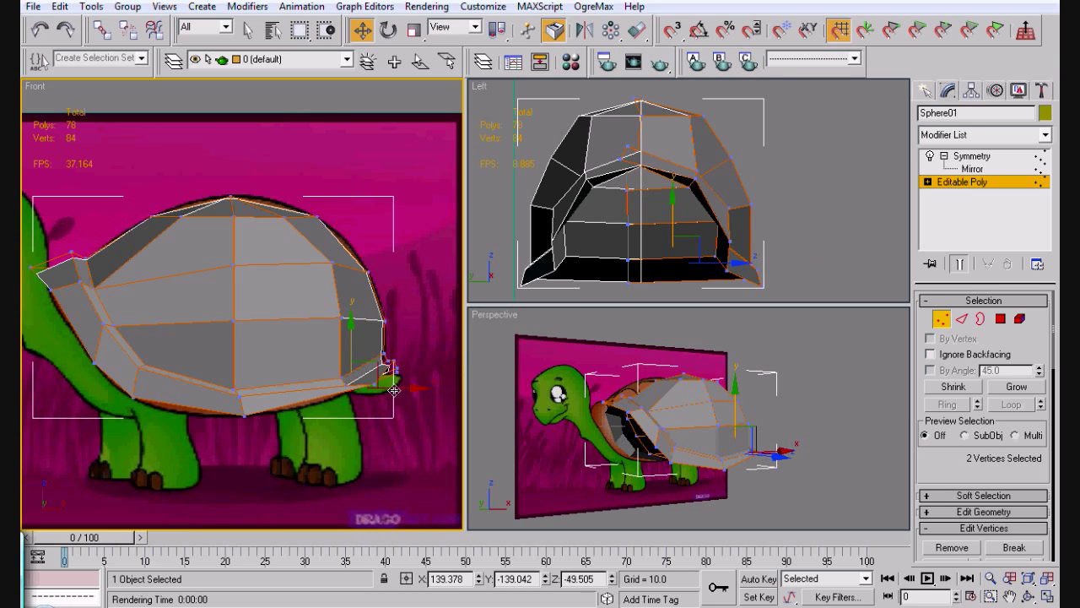
{"action": "left_click_drag", "start_coordinate": [405, 387], "coordinate": [416, 387]}
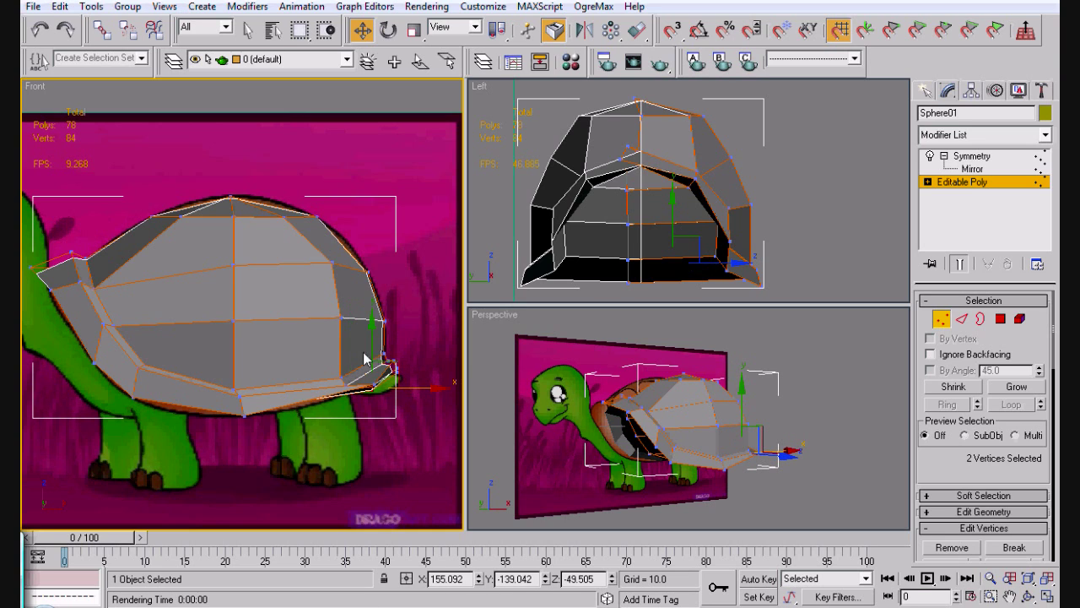
{"action": "left_click", "coordinate": [441, 380]}
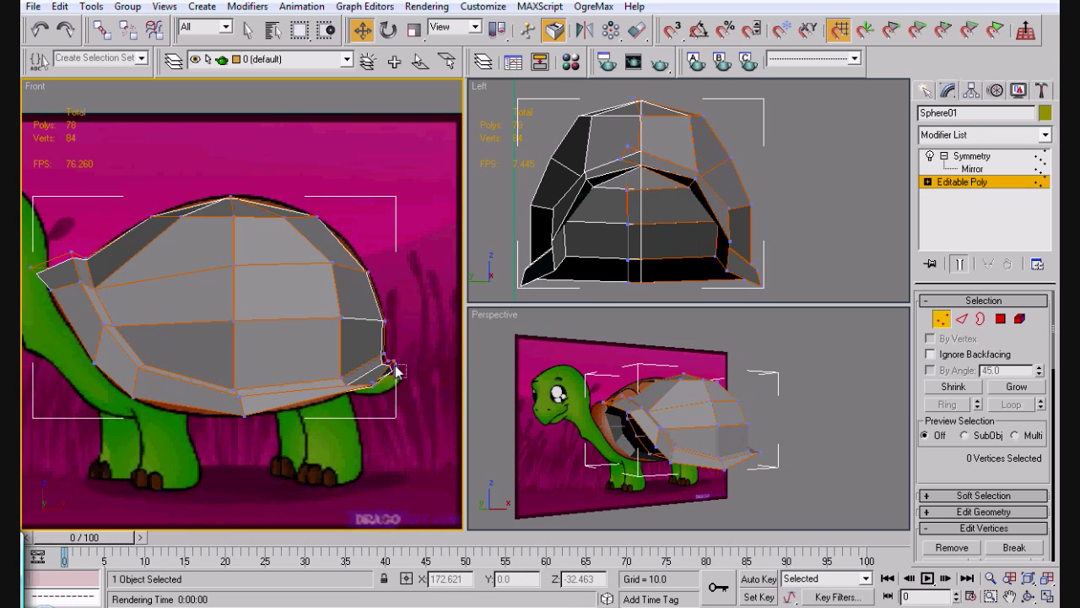
{"action": "left_click_drag", "start_coordinate": [397, 372], "coordinate": [400, 373]}
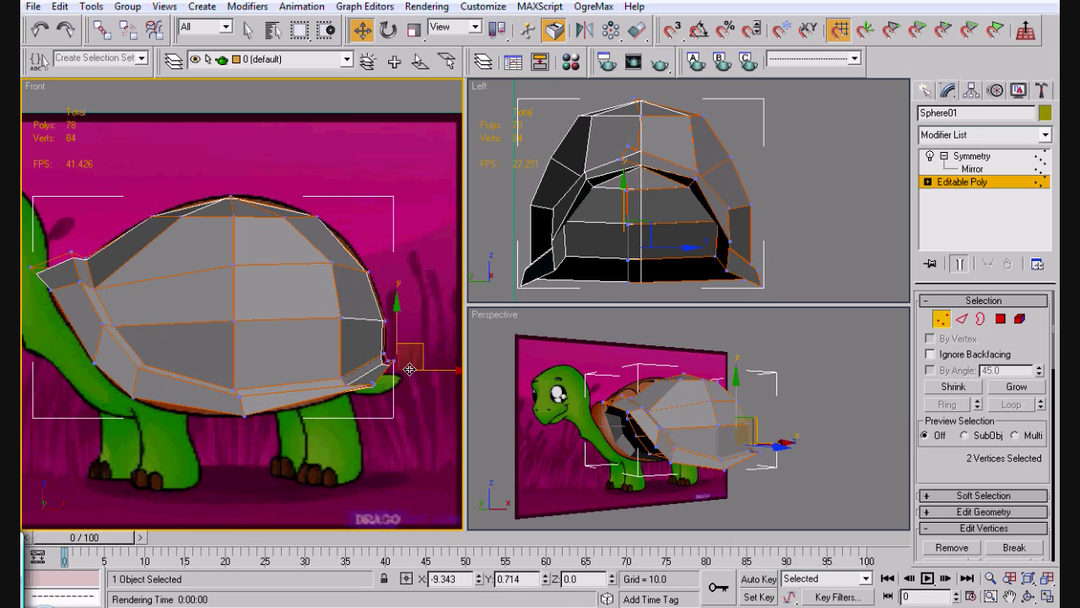
Step: Lower the rim's bottom tail-side corner vertex slightly to match the reference shell outline
{"action": "left_click", "coordinate": [324, 422]}
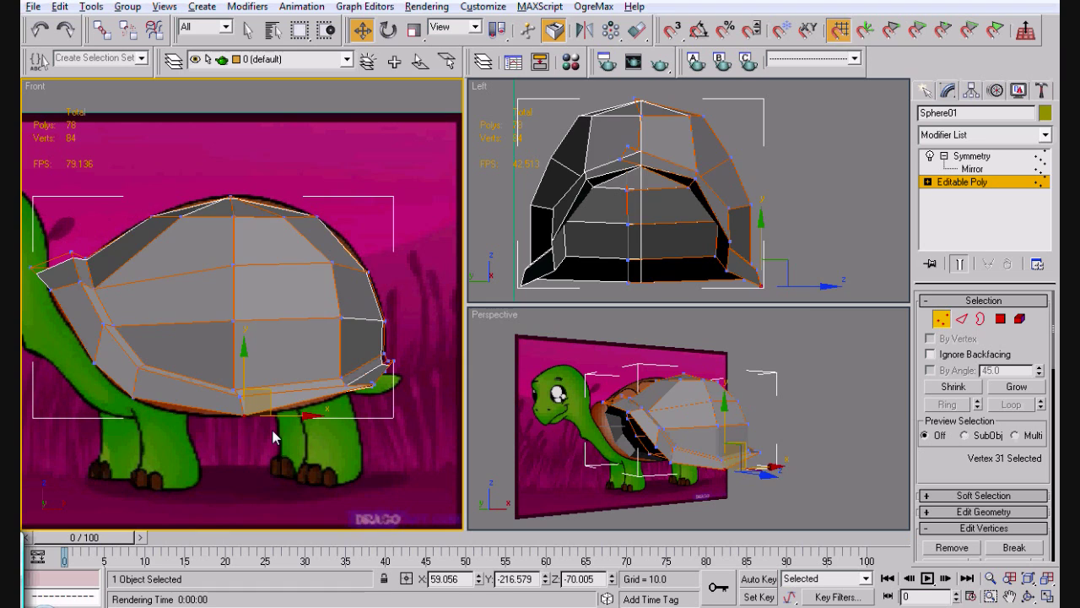
{"action": "key", "text": "alt+x"}
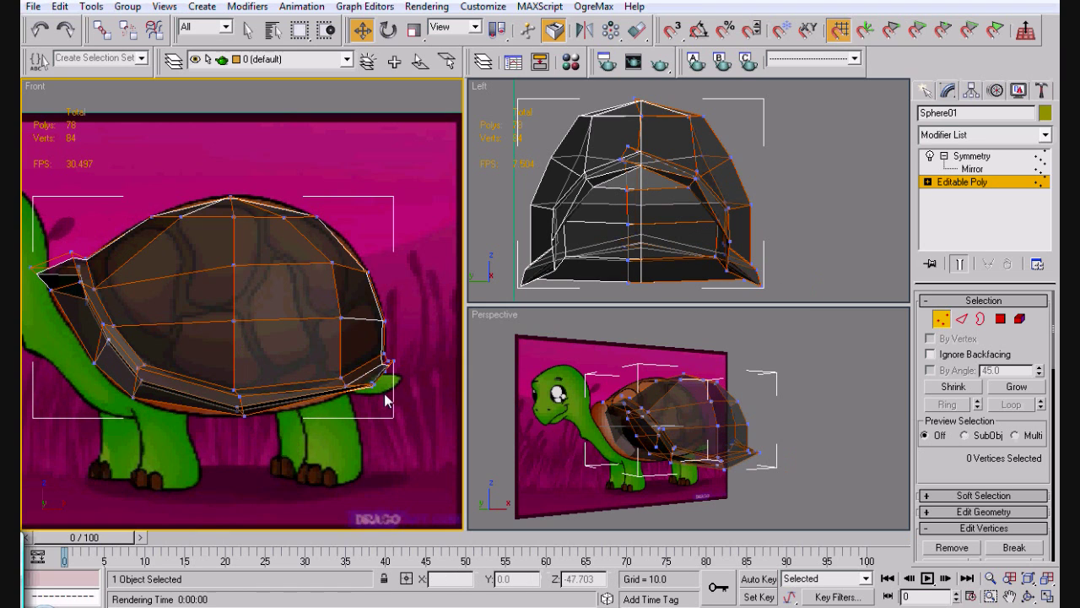
{"action": "key", "text": "alt+x"}
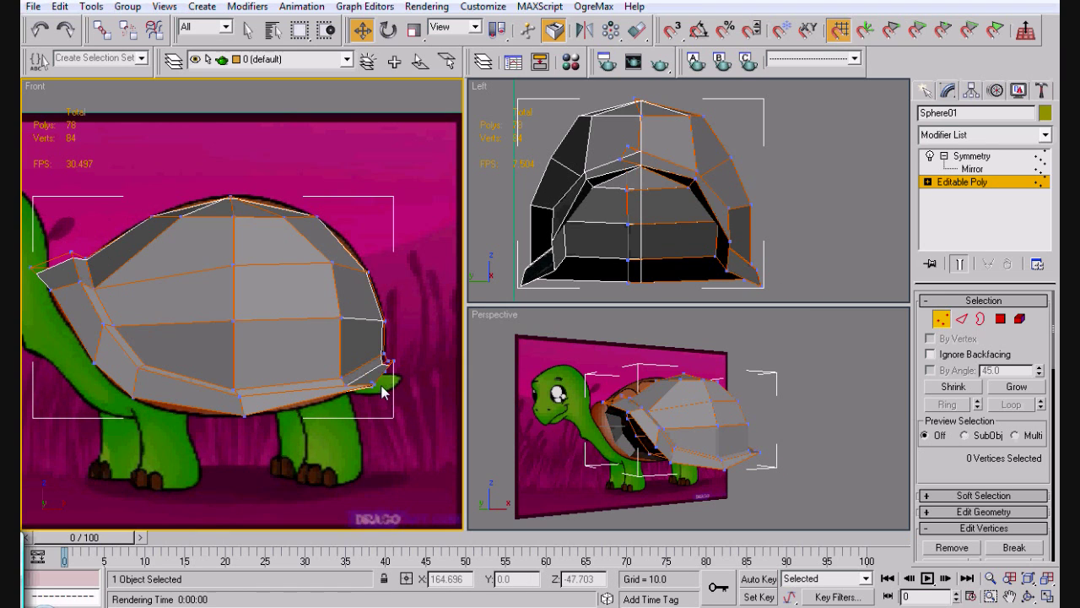
{"action": "left_click_drag", "start_coordinate": [379, 394], "coordinate": [379, 390]}
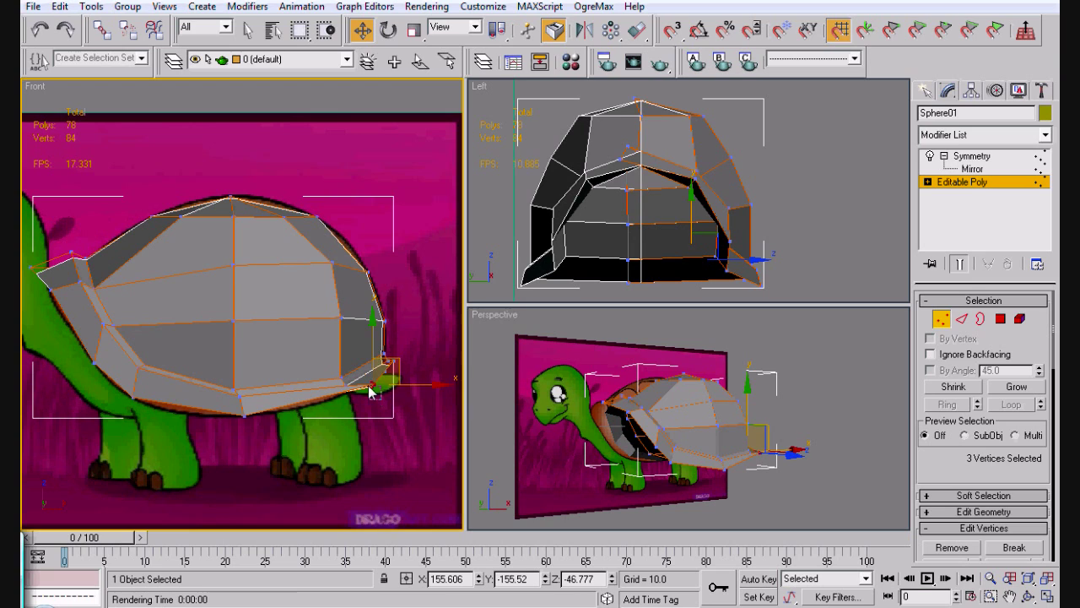
{"action": "left_click", "coordinate": [368, 392]}
{"action": "left_click", "coordinate": [373, 385]}
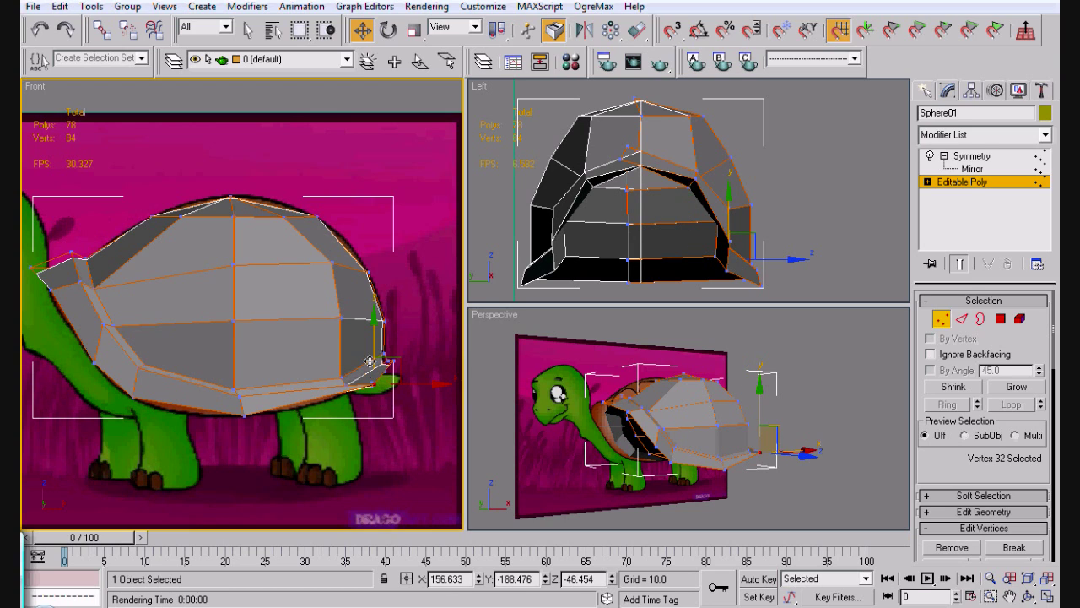
{"action": "left_click_drag", "start_coordinate": [369, 362], "coordinate": [372, 381]}
{"action": "left_click", "coordinate": [371, 382]}
Step: Shift the hidden inner vertex beside the tail-side rim corner inward towards the shell's centre line, working from the Left view
{"action": "left_click", "coordinate": [788, 262]}
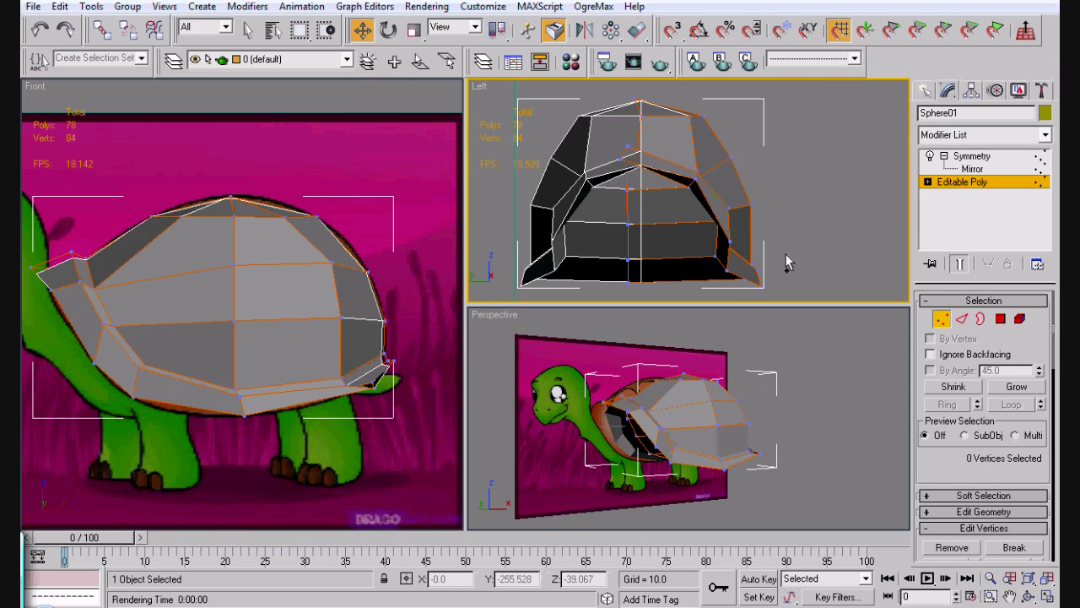
{"action": "key", "text": "ctrl+z"}
{"action": "left_click_drag", "start_coordinate": [776, 255], "coordinate": [747, 266]}
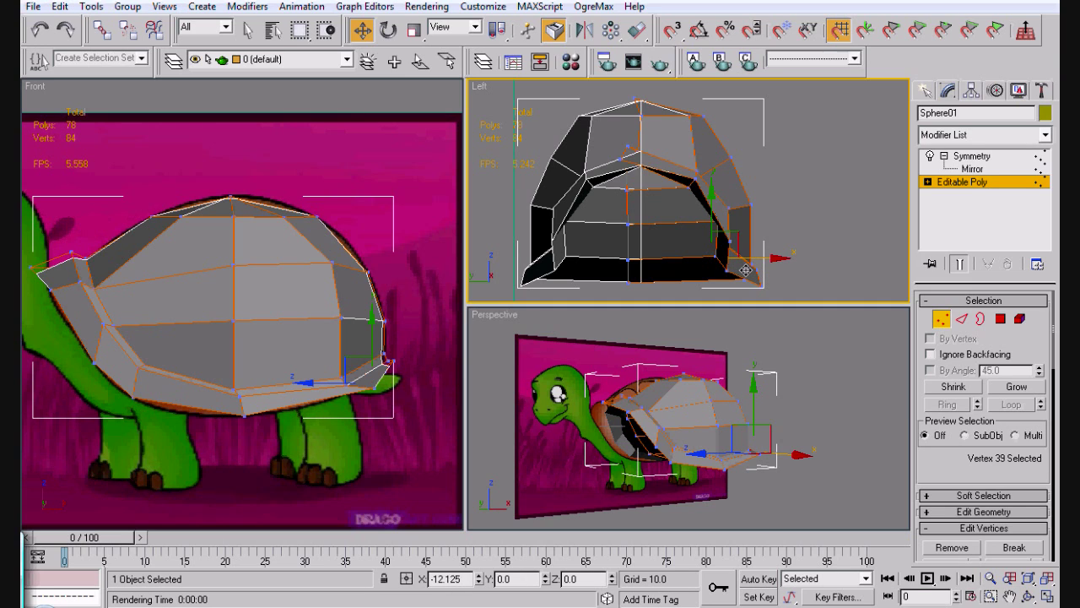
{"action": "left_click_drag", "start_coordinate": [746, 270], "coordinate": [748, 268]}
{"action": "left_click", "coordinate": [819, 242]}
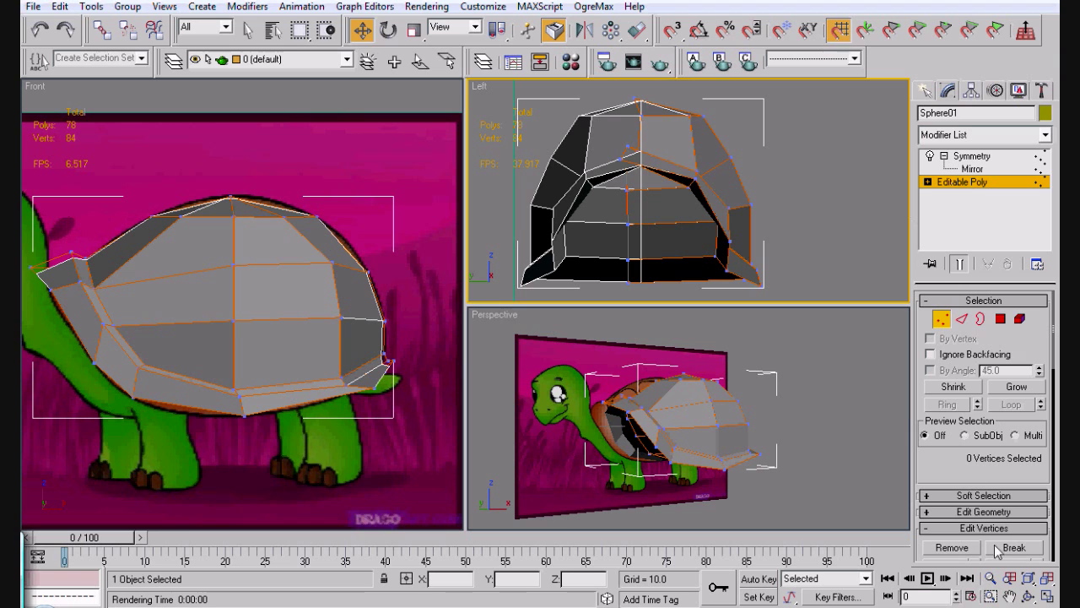
Step: Select the inner edge loop around the shell's underside opening, and keep only its three head-side edges selected in the Front view
{"action": "left_click", "coordinate": [1028, 596]}
{"action": "left_click", "coordinate": [1046, 596]}
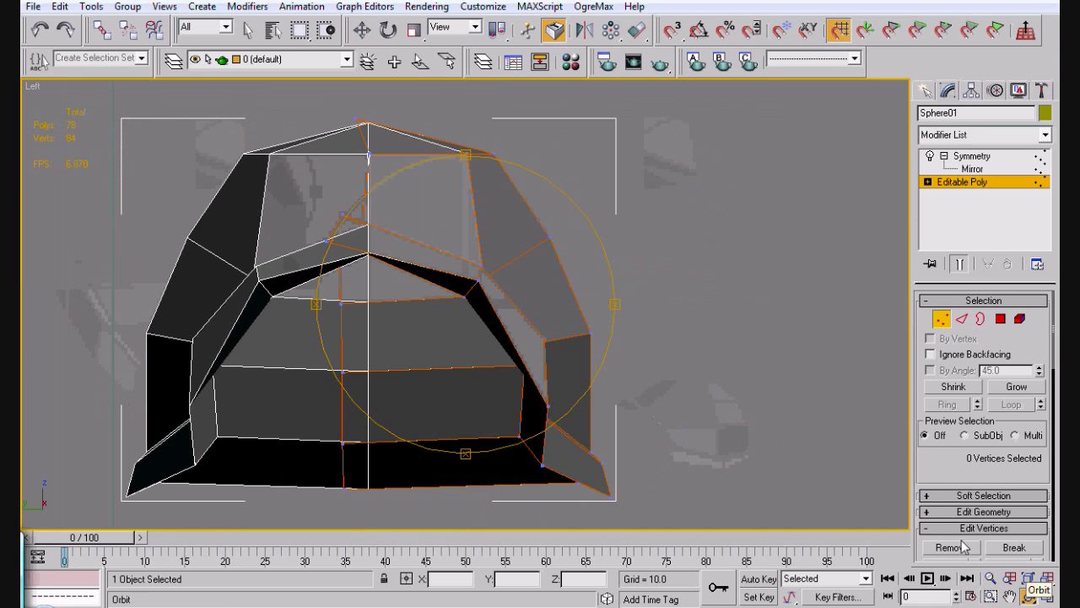
{"action": "key", "text": "p"}
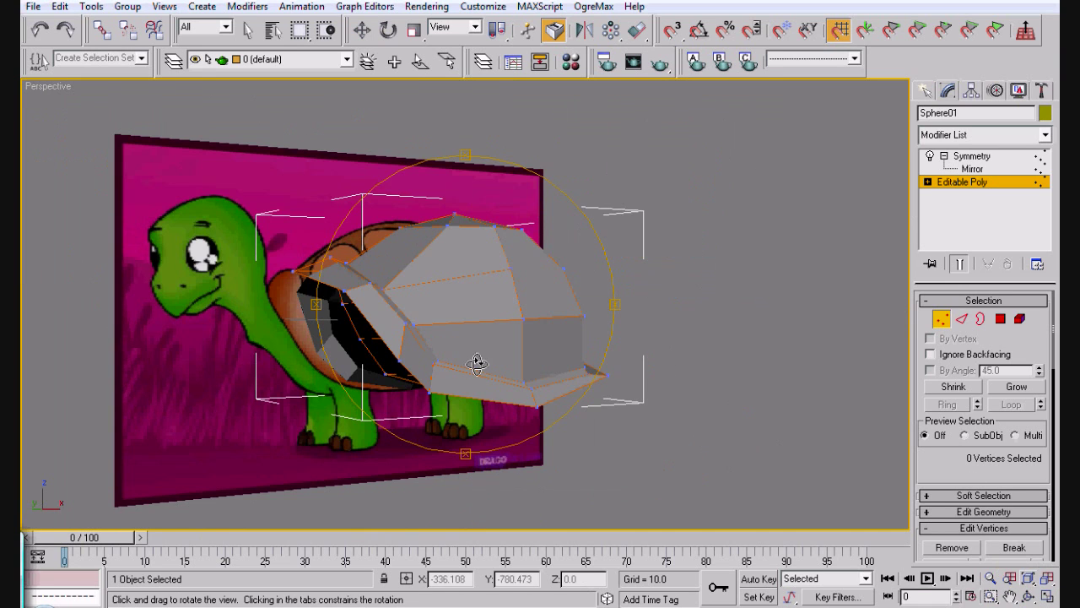
{"action": "left_click_drag", "start_coordinate": [477, 364], "coordinate": [426, 300]}
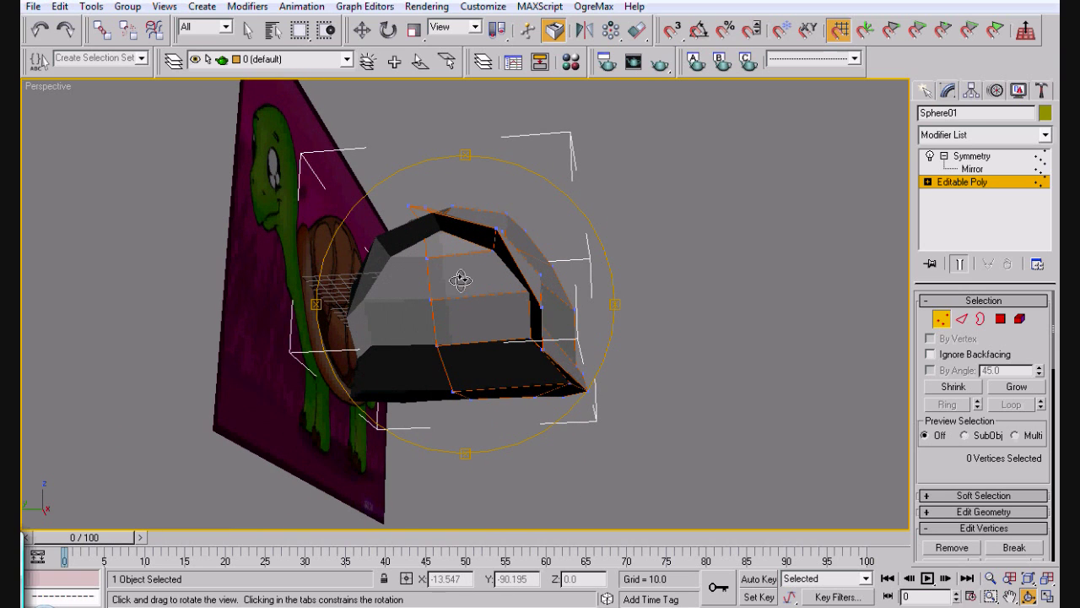
{"action": "key", "text": "2"}
{"action": "key", "text": "w"}
{"action": "left_click", "coordinate": [466, 242]}
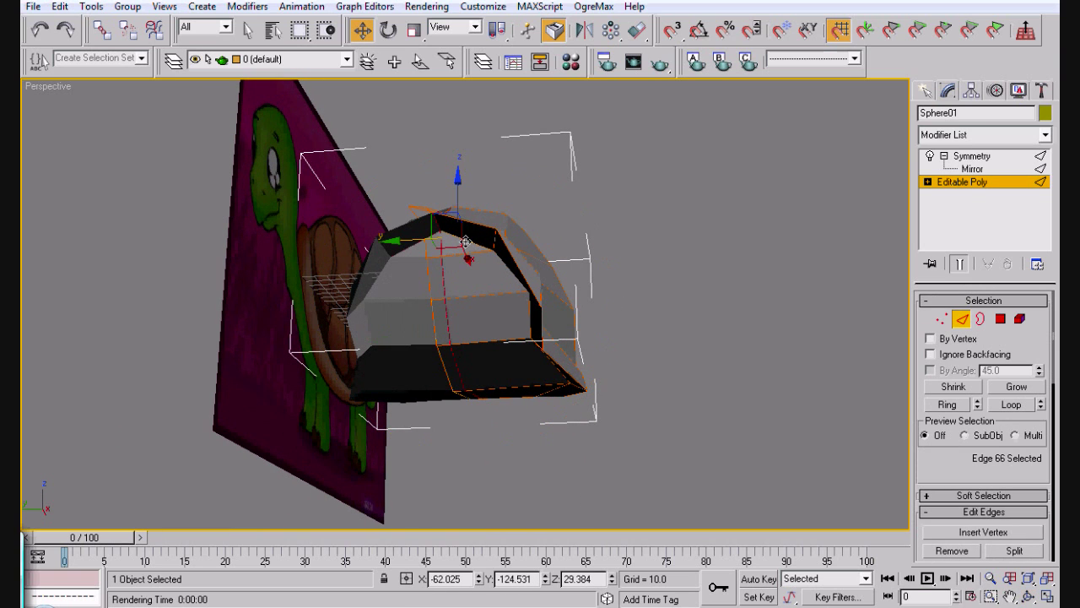
{"action": "left_click", "coordinate": [1012, 405]}
{"action": "key", "text": "f"}
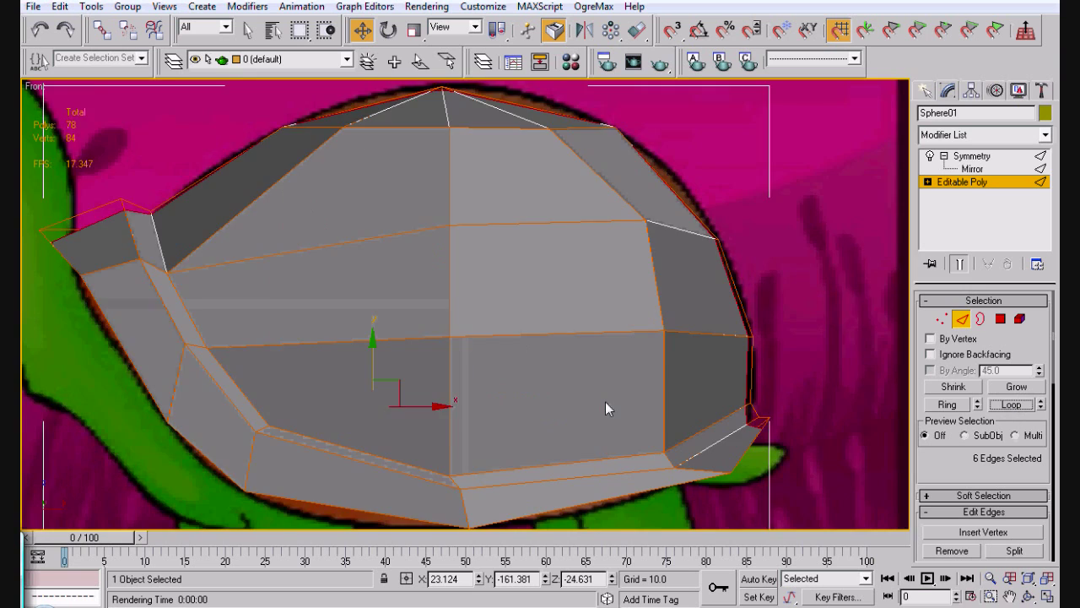
{"action": "key", "text": "z"}
{"action": "key", "text": "7"}
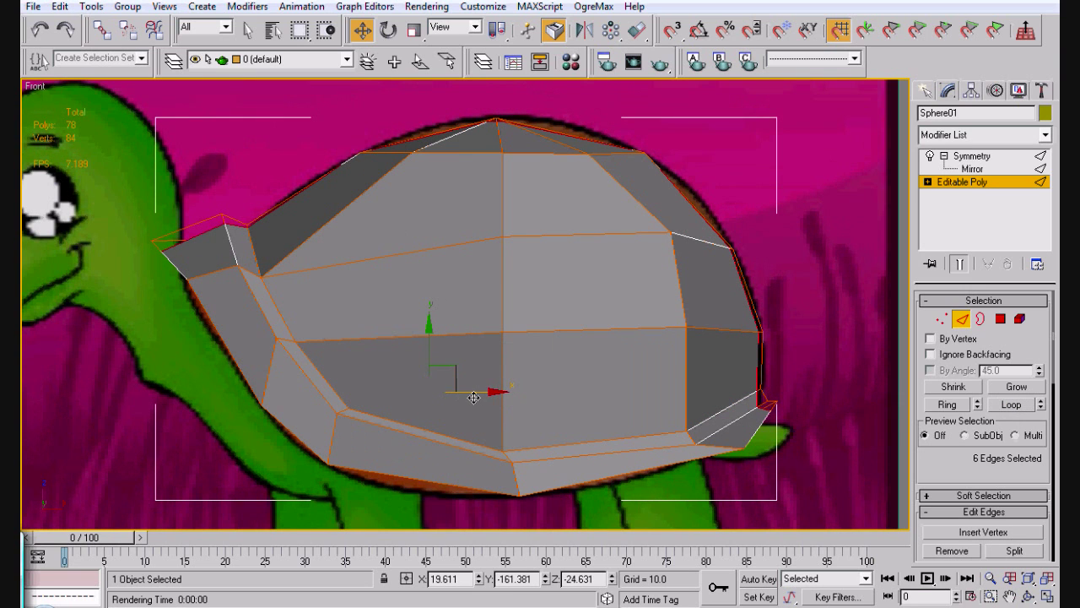
{"action": "left_click_drag", "start_coordinate": [836, 481], "coordinate": [355, 229]}
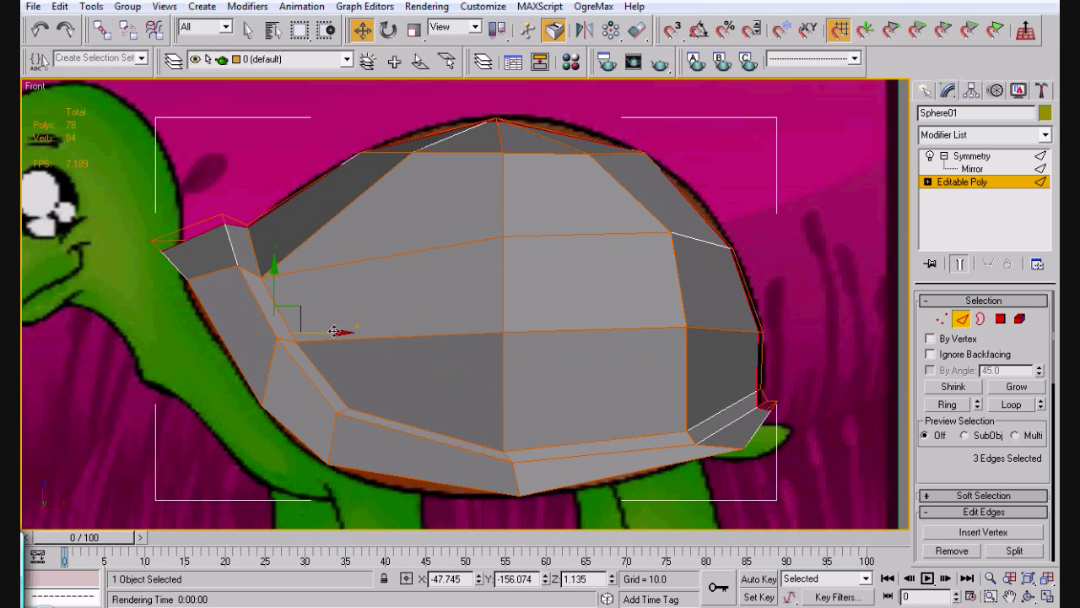
Step: Try moving and scaling the three head-side edges of the underside opening, checking them in see-through display
{"action": "left_click_drag", "start_coordinate": [334, 331], "coordinate": [294, 343]}
{"action": "key", "text": "alt+x"}
{"action": "key", "text": "alt+x"}
{"action": "left_click", "coordinate": [508, 316]}
{"action": "key", "text": "ctrl+z"}
{"action": "key", "text": "ctrl+z"}
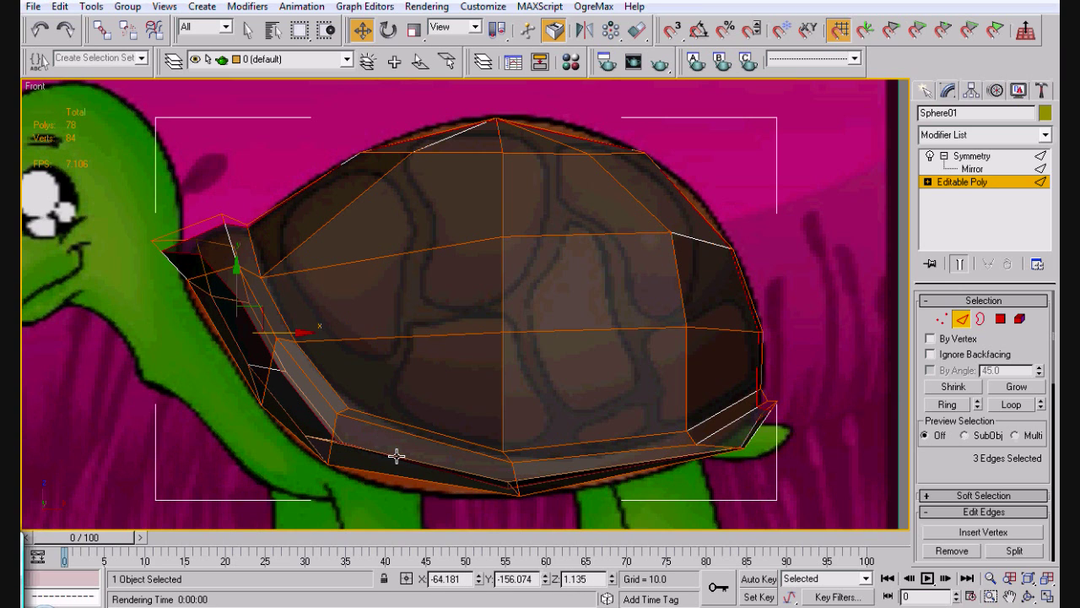
{"action": "key", "text": "r"}
{"action": "left_click_drag", "start_coordinate": [283, 330], "coordinate": [326, 354]}
{"action": "key", "text": "alt+x"}
{"action": "key", "text": "alt+x"}
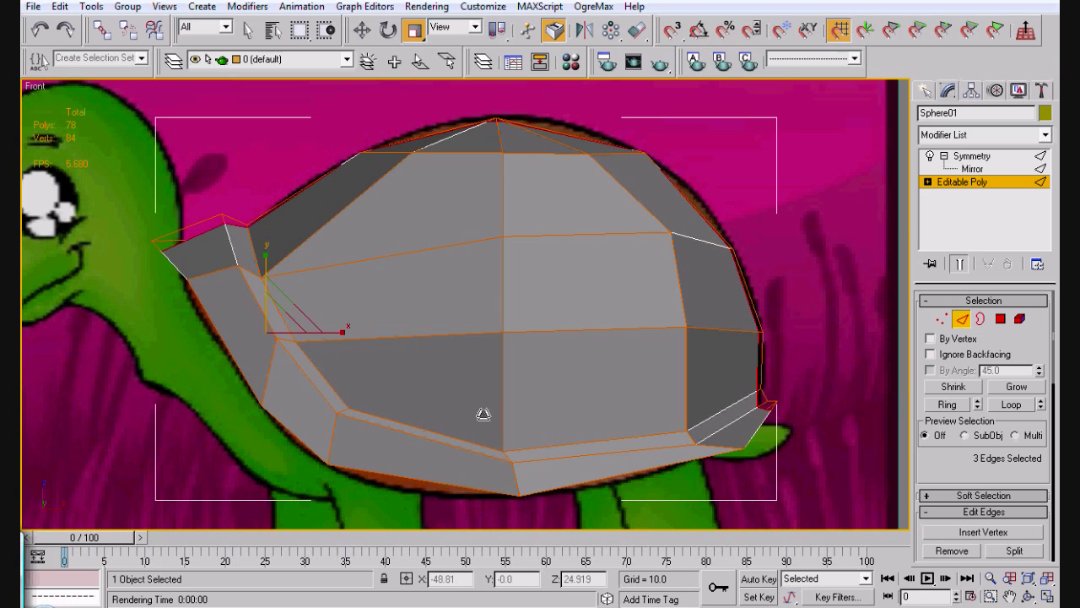
Step: Move the underside opening's three head-side edges towards the head, using see-through display to place them inside the rim
{"action": "key", "text": "w"}
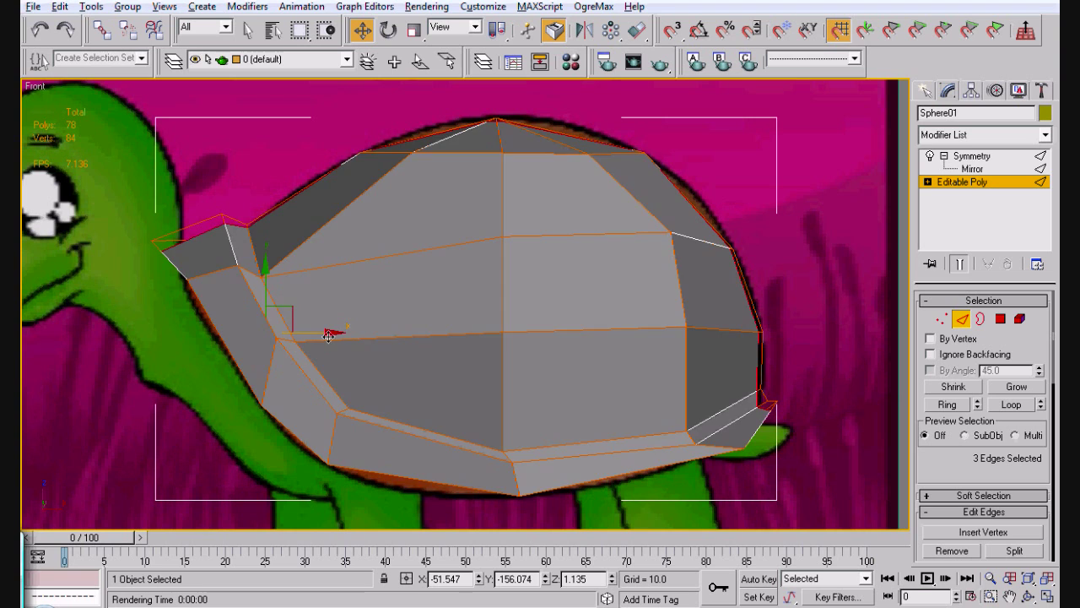
{"action": "key", "text": "alt+x"}
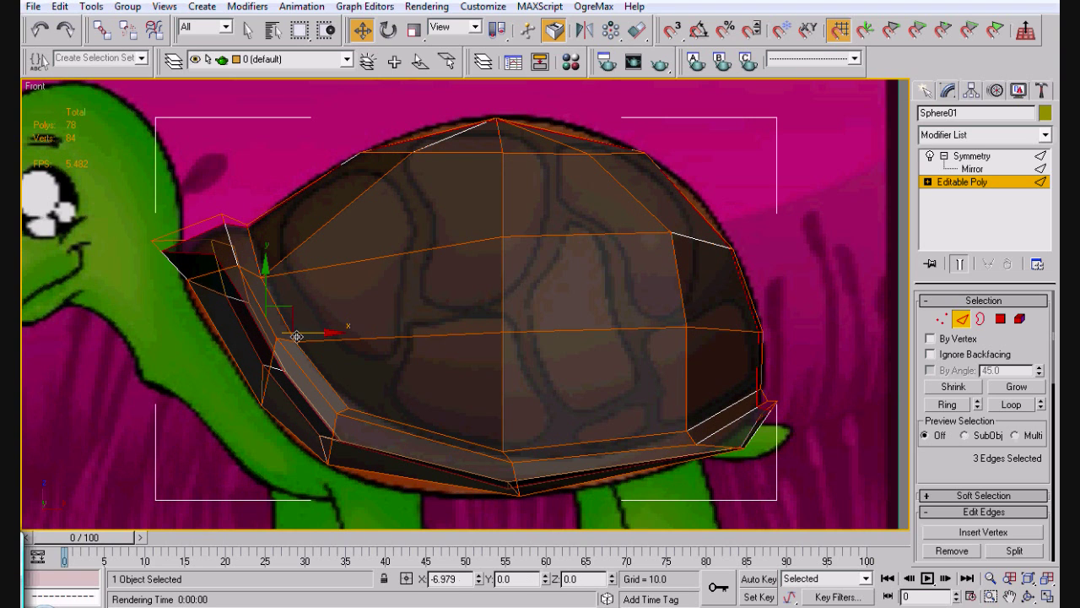
{"action": "left_click_drag", "start_coordinate": [297, 336], "coordinate": [324, 377]}
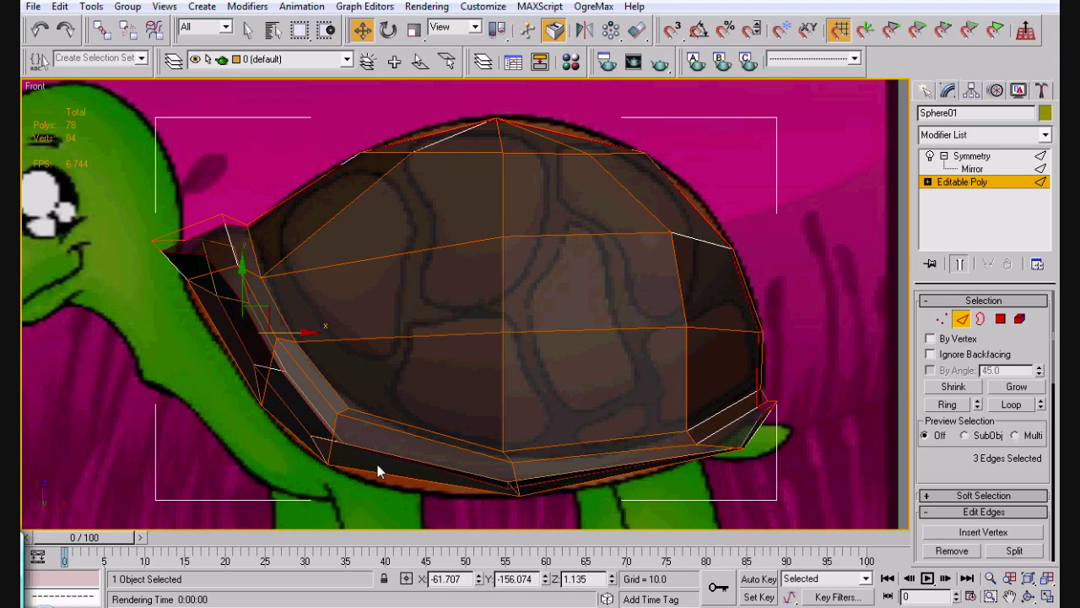
{"action": "left_click", "coordinate": [396, 423]}
{"action": "left_click_drag", "start_coordinate": [415, 426], "coordinate": [425, 425]}
Step: Shift the rim's lowest middle vertex slightly towards the head
{"action": "key", "text": "1"}
{"action": "left_click", "coordinate": [512, 494]}
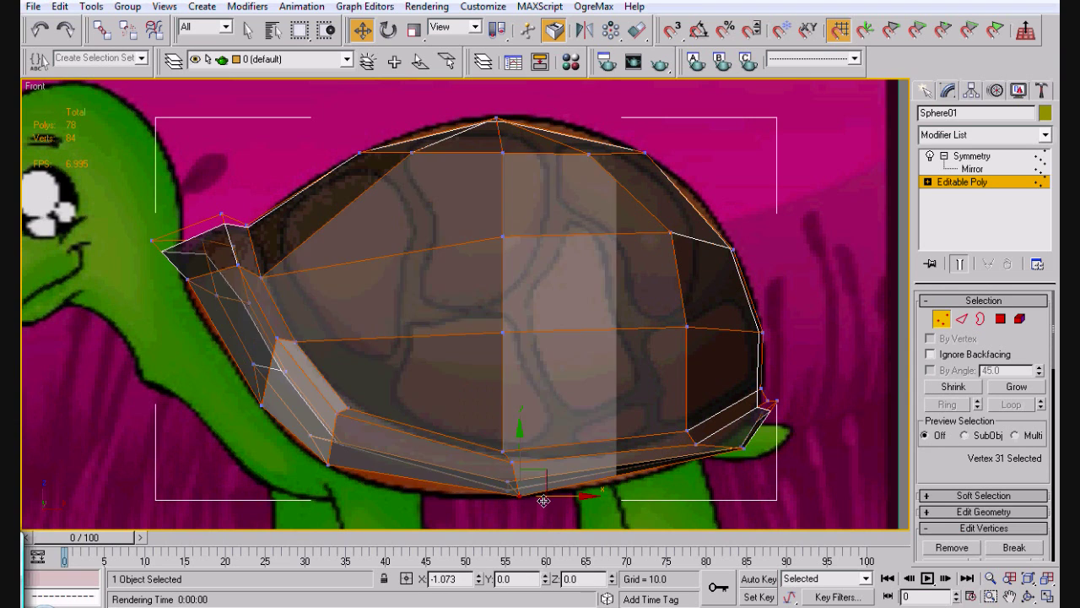
{"action": "left_click_drag", "start_coordinate": [343, 443], "coordinate": [384, 456]}
{"action": "left_click", "coordinate": [425, 408]}
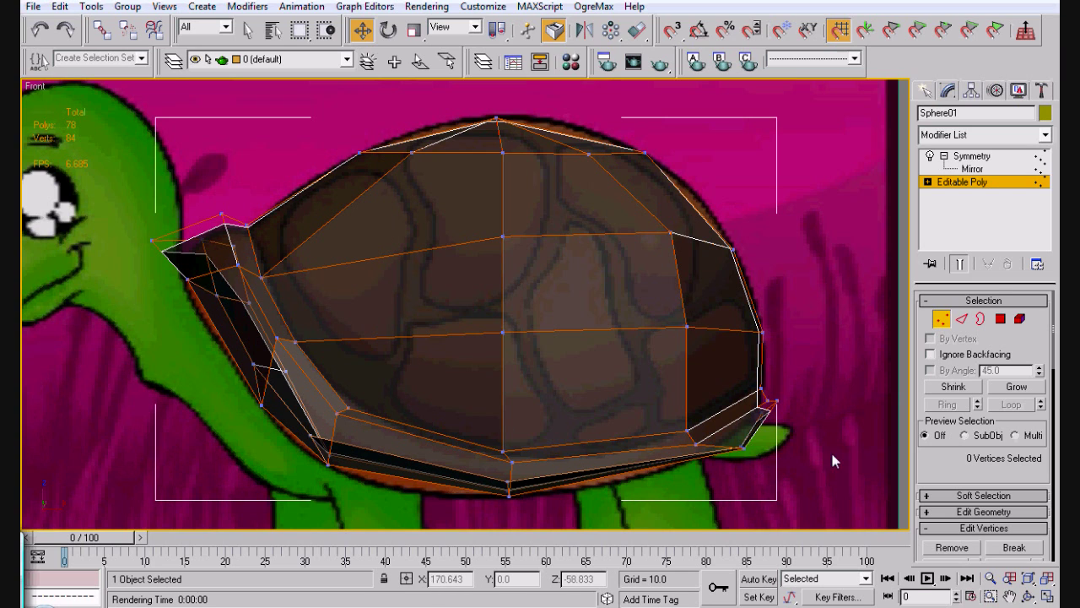
Step: Add a MeshSmooth modifier between the shell's Editable Poly and Symmetry, and turn off see-through display
{"action": "left_click", "coordinate": [984, 135]}
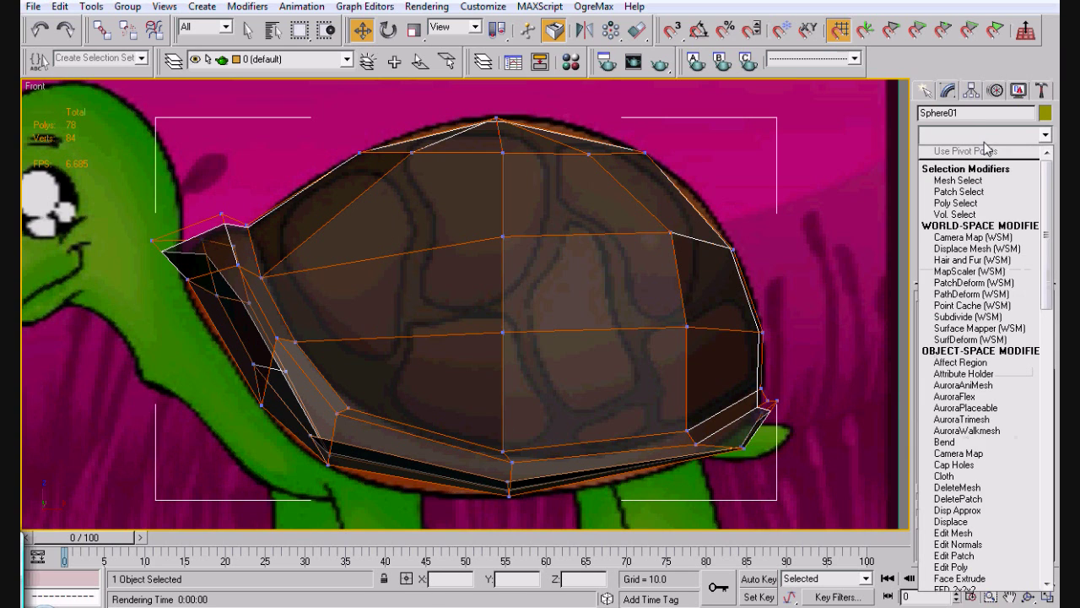
{"action": "key", "text": "m"}
{"action": "key", "text": "m"}
{"action": "key", "text": "m"}
{"action": "key", "text": "m"}
{"action": "key", "text": "m"}
{"action": "key", "text": "m"}
{"action": "key", "text": "m"}
{"action": "key", "text": "m"}
{"action": "key", "text": "m"}
{"action": "key", "text": "Return"}
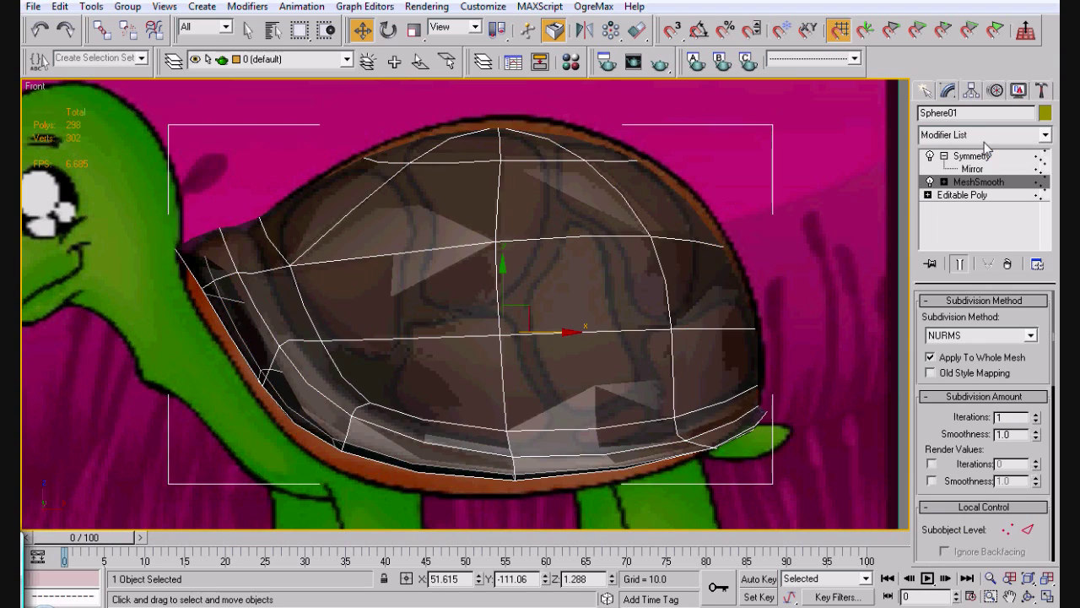
{"action": "key", "text": "alt+x"}
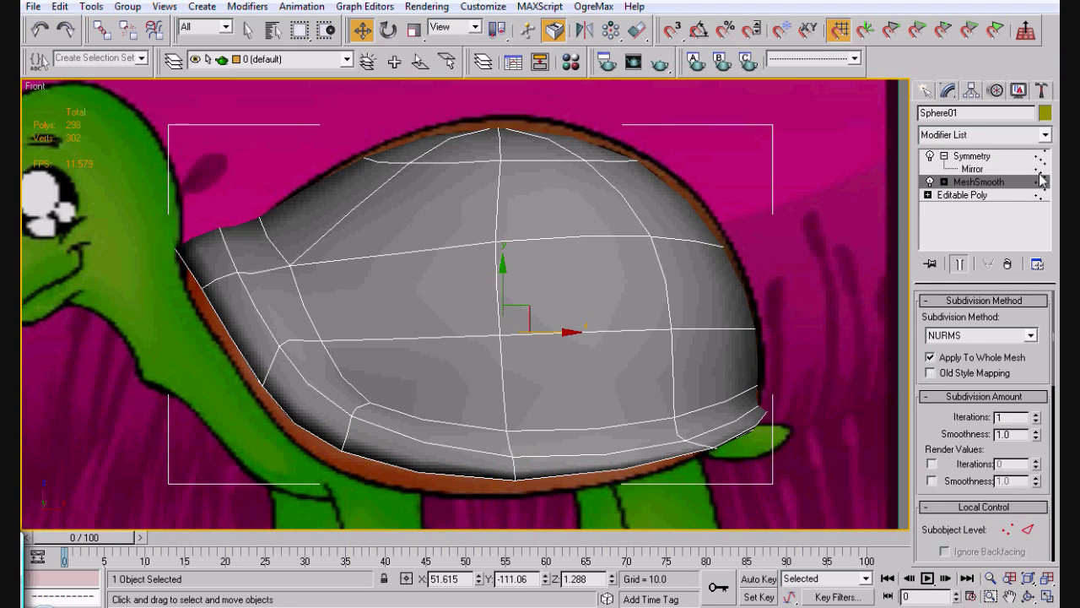
Step: In the base Editable Poly, pull the lip's centre tip vertex at the neck and the vertex above it towards the shell body
{"action": "left_click", "coordinate": [1006, 195]}
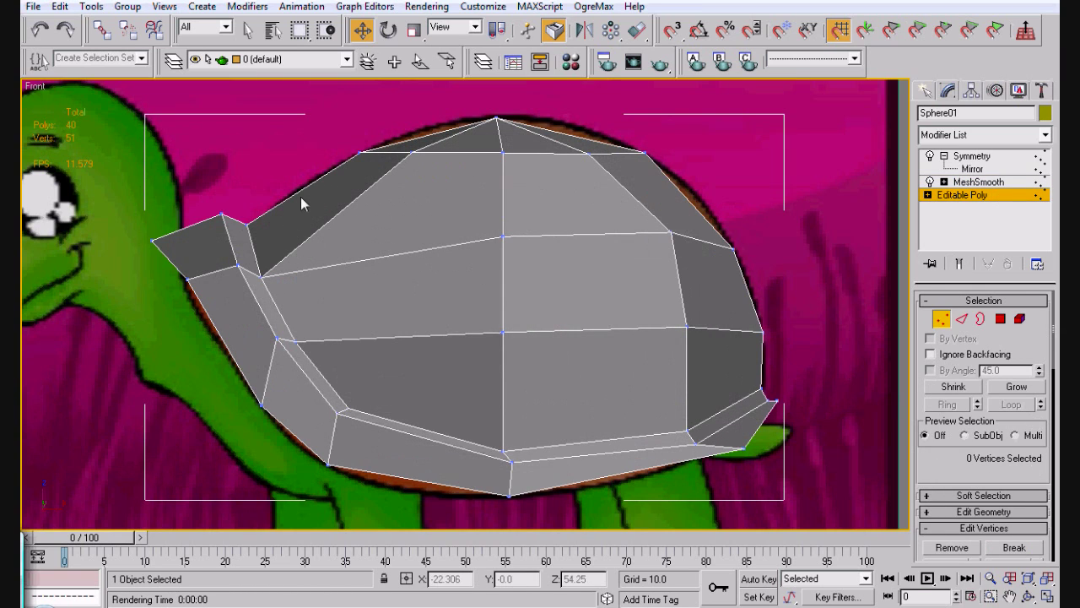
{"action": "left_click_drag", "start_coordinate": [139, 216], "coordinate": [172, 221]}
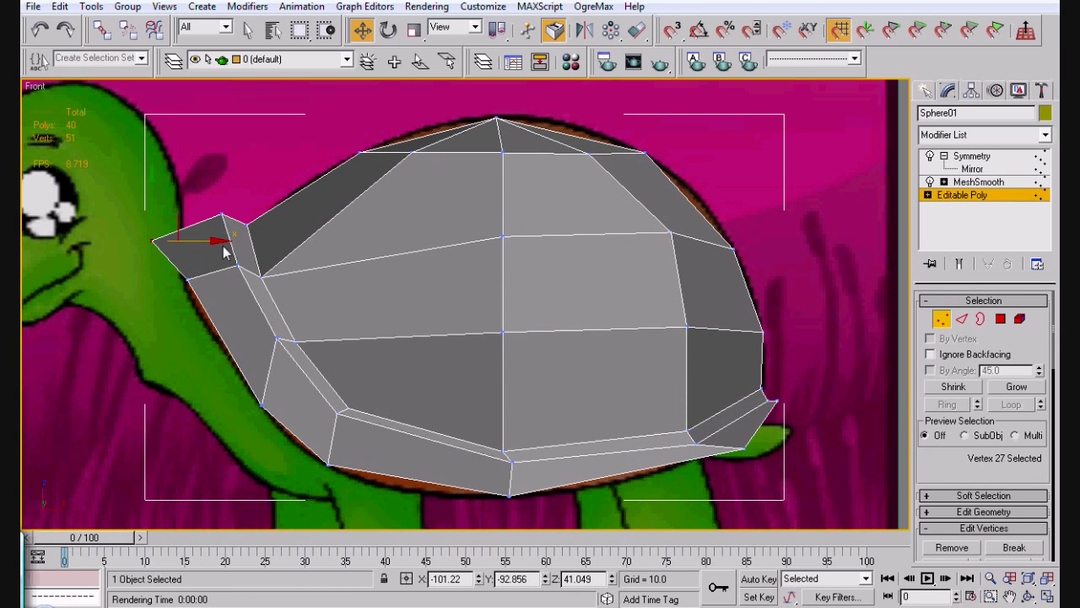
{"action": "left_click", "coordinate": [210, 246]}
{"action": "key", "text": "ctrl+z"}
{"action": "left_click_drag", "start_coordinate": [206, 240], "coordinate": [198, 196]}
{"action": "left_click", "coordinate": [244, 206]}
{"action": "left_click_drag", "start_coordinate": [258, 212], "coordinate": [264, 213]}
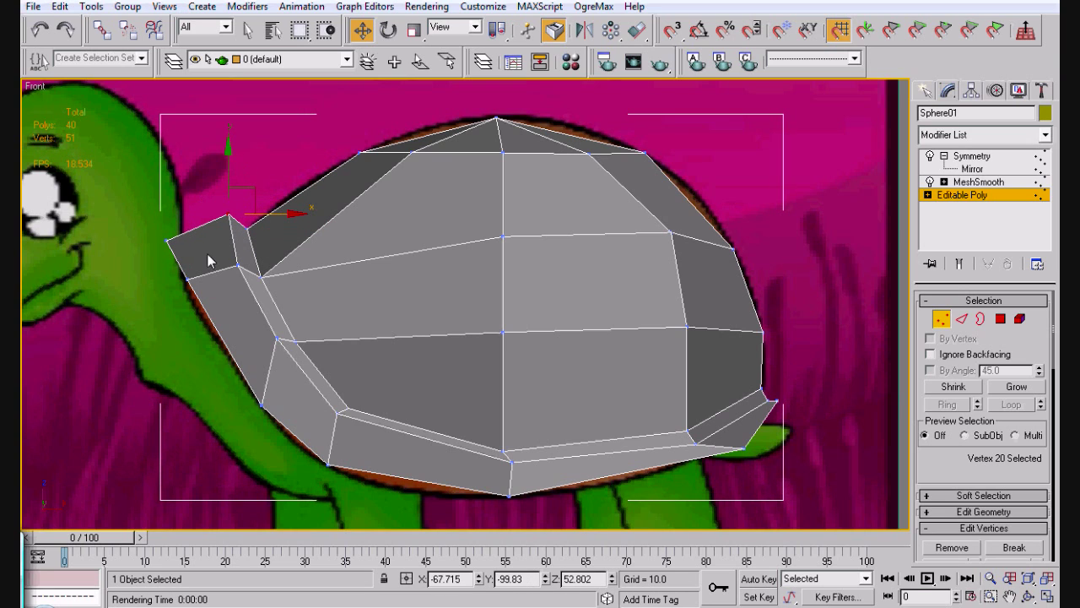
{"action": "left_click", "coordinate": [167, 241]}
{"action": "left_click_drag", "start_coordinate": [214, 241], "coordinate": [229, 240]}
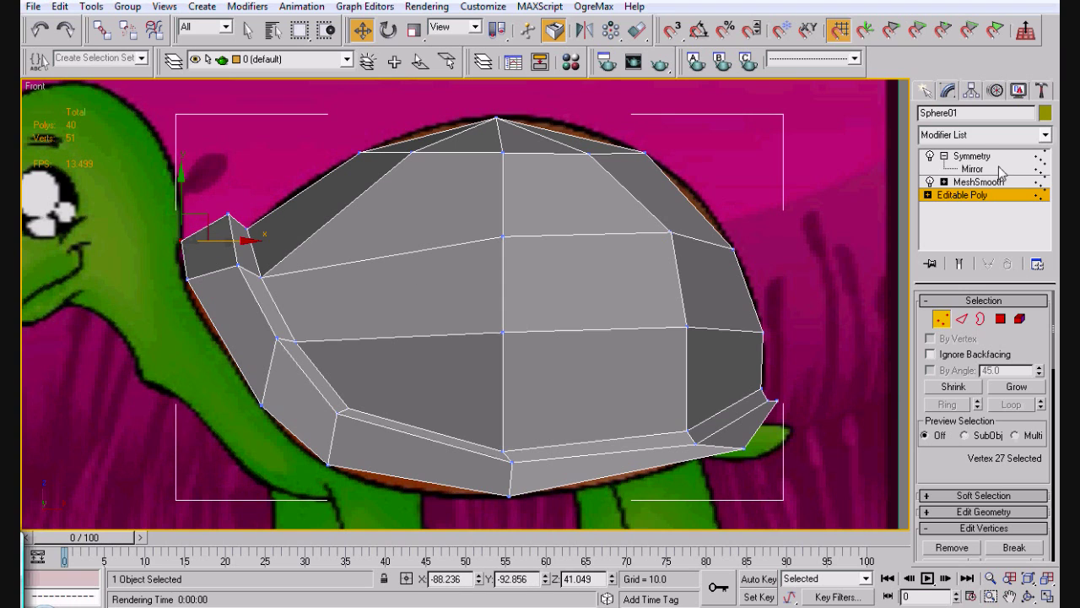
Step: Show the smoothed end result while editing the vertices of the base Editable Poly
{"action": "left_click", "coordinate": [978, 195]}
{"action": "left_click", "coordinate": [963, 265]}
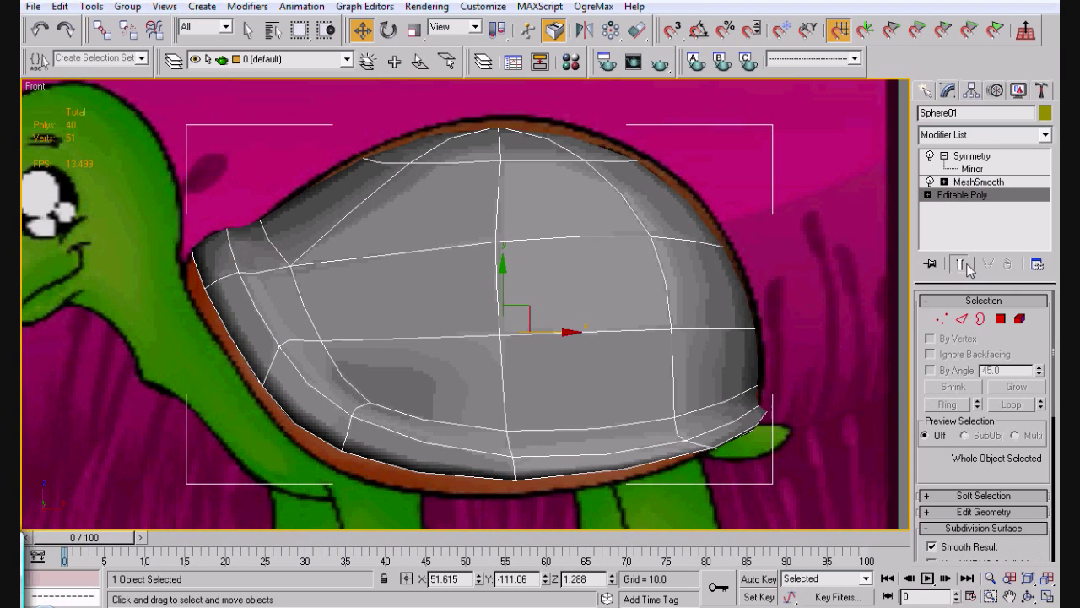
{"action": "left_click", "coordinate": [967, 198]}
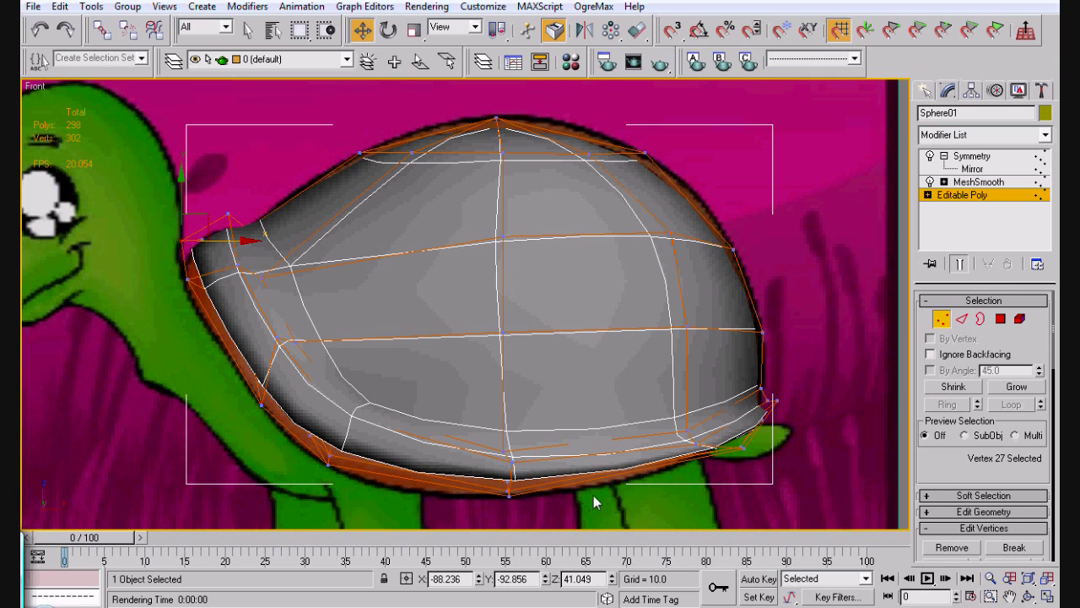
Step: Turn off the smoothed end result and select the six edges where the shell body meets the rim, from neck to tail
{"action": "left_click", "coordinate": [967, 319]}
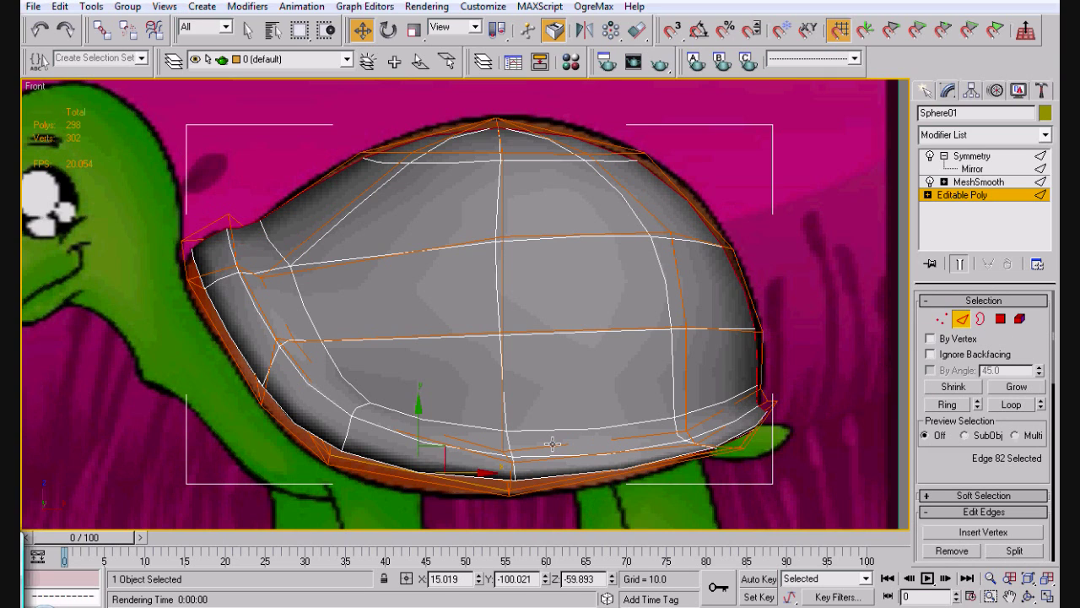
{"action": "left_click", "coordinate": [550, 443]}
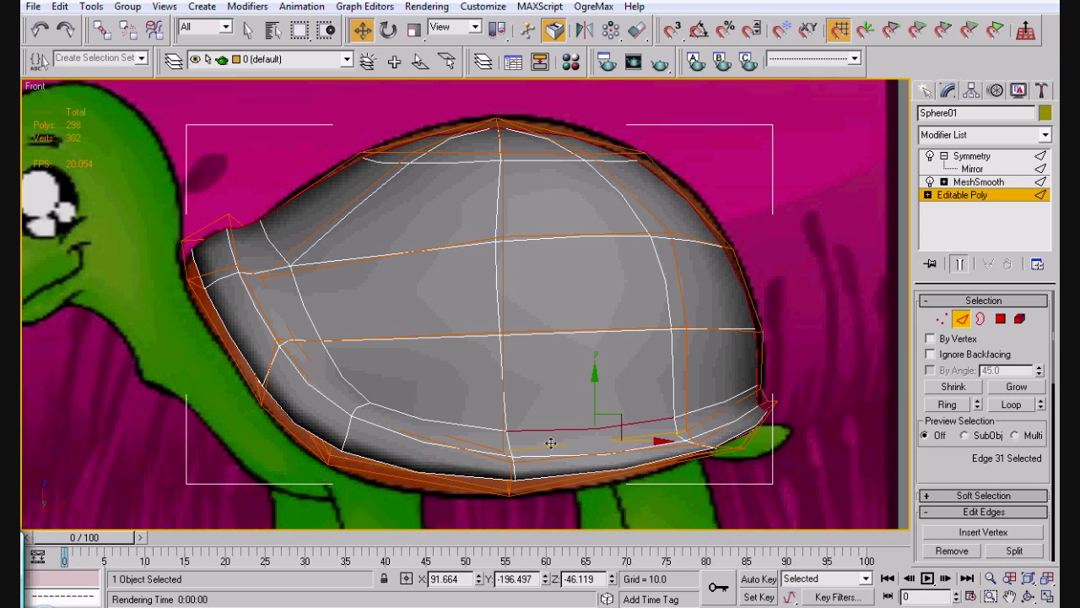
{"action": "left_click", "coordinate": [1011, 405]}
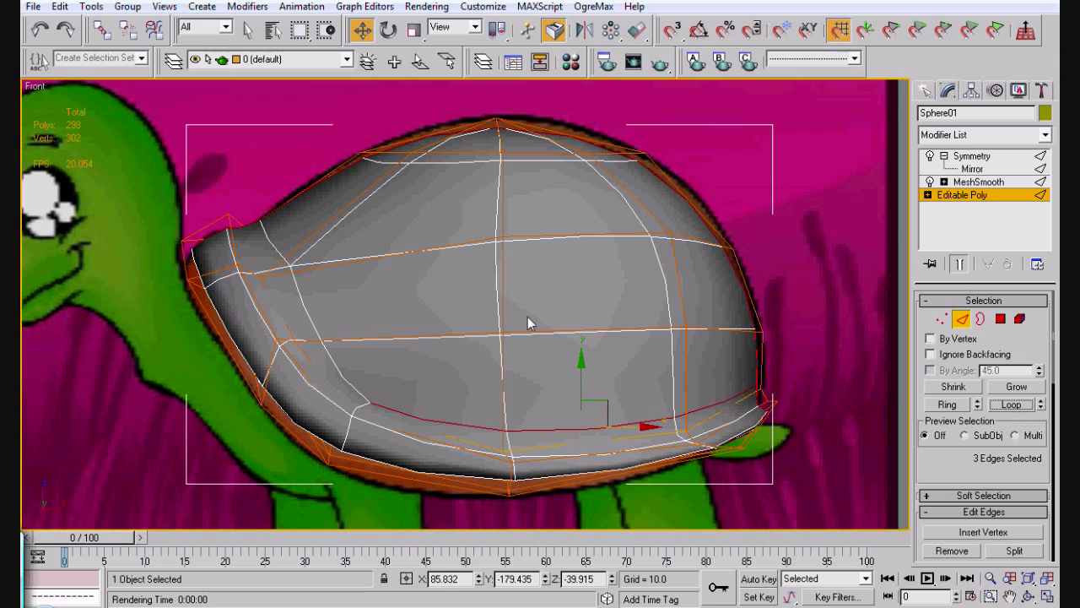
{"action": "left_click", "coordinate": [962, 265]}
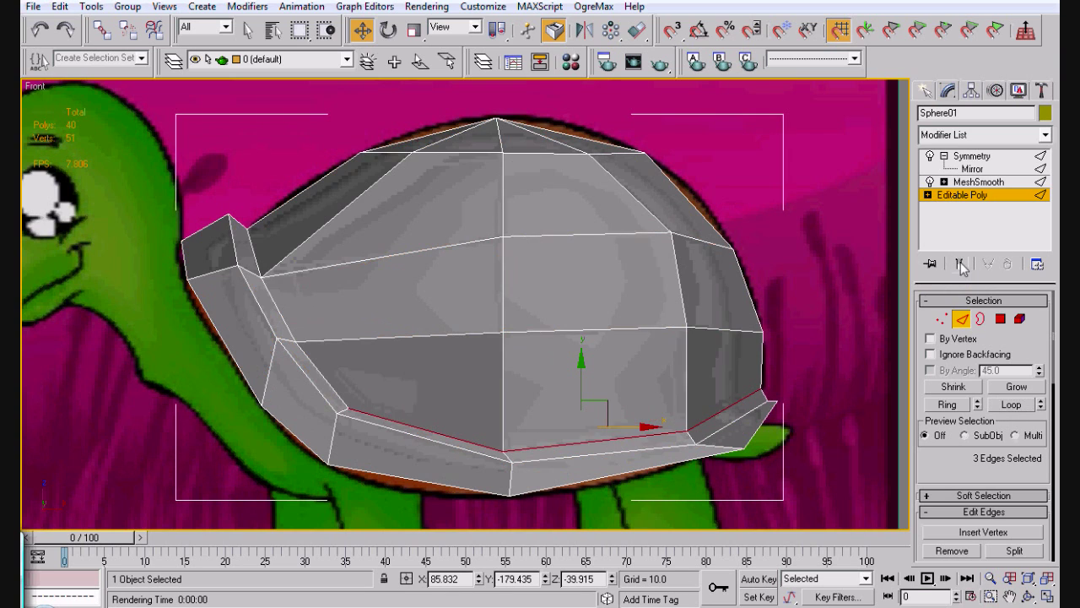
{"action": "left_click", "coordinate": [315, 373], "text": "ctrl"}
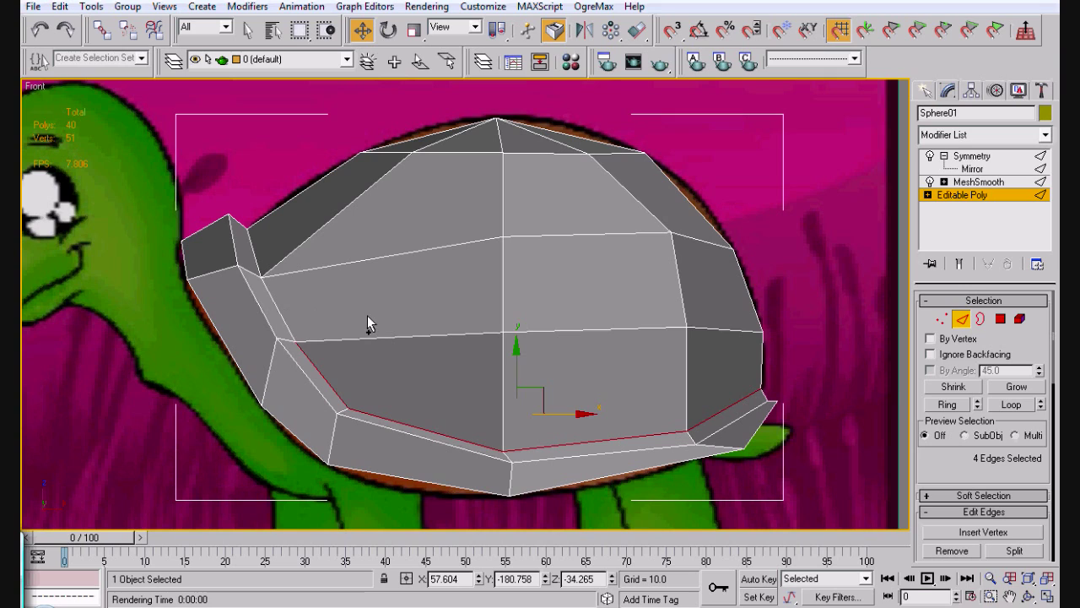
{"action": "left_click", "coordinate": [1012, 405]}
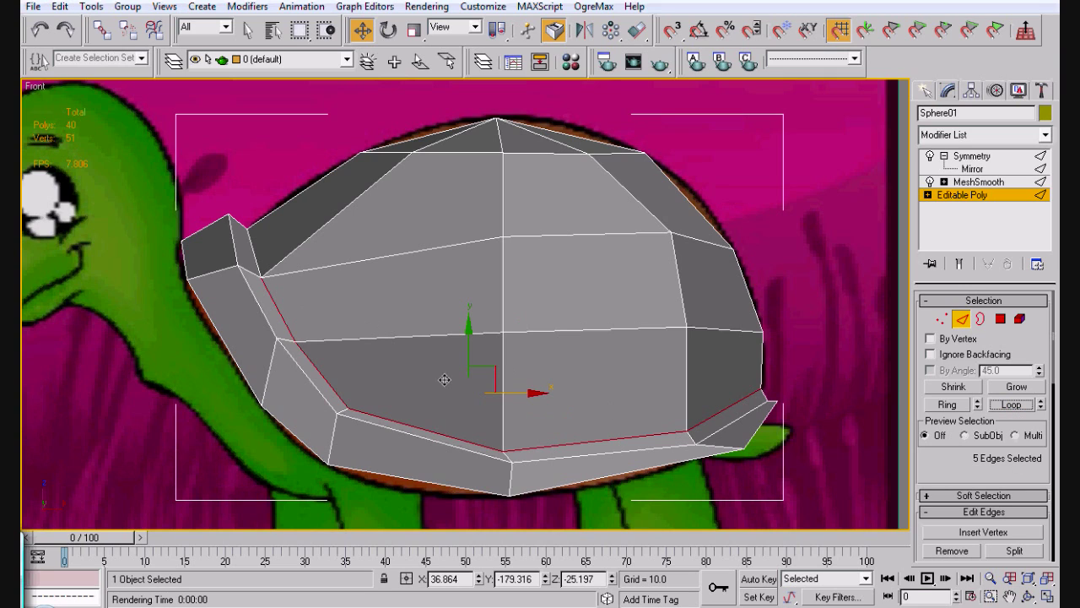
{"action": "left_click", "coordinate": [253, 241], "text": "ctrl"}
{"action": "left_click", "coordinate": [1012, 406]}
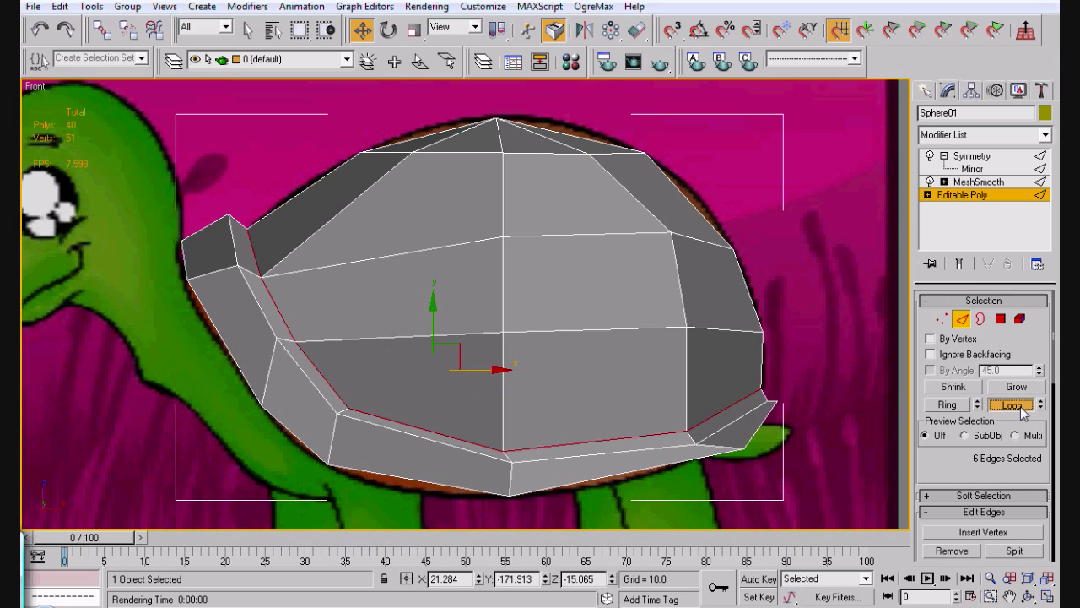
Step: Scale the selected edges slightly inwards and lower them a little towards the rim
{"action": "left_click", "coordinate": [1028, 596]}
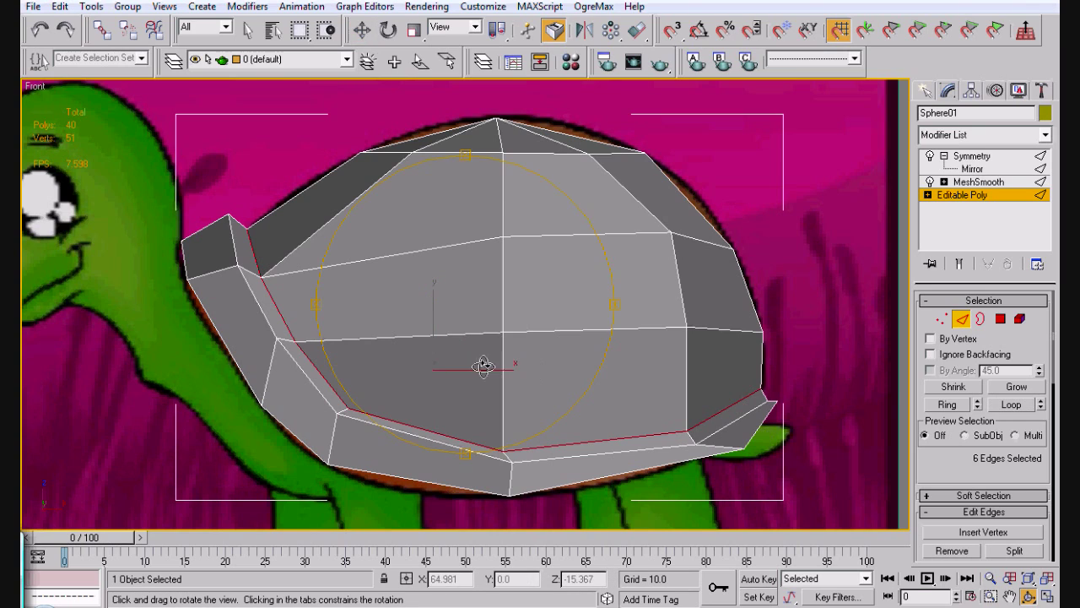
{"action": "left_click_drag", "start_coordinate": [482, 364], "coordinate": [463, 388]}
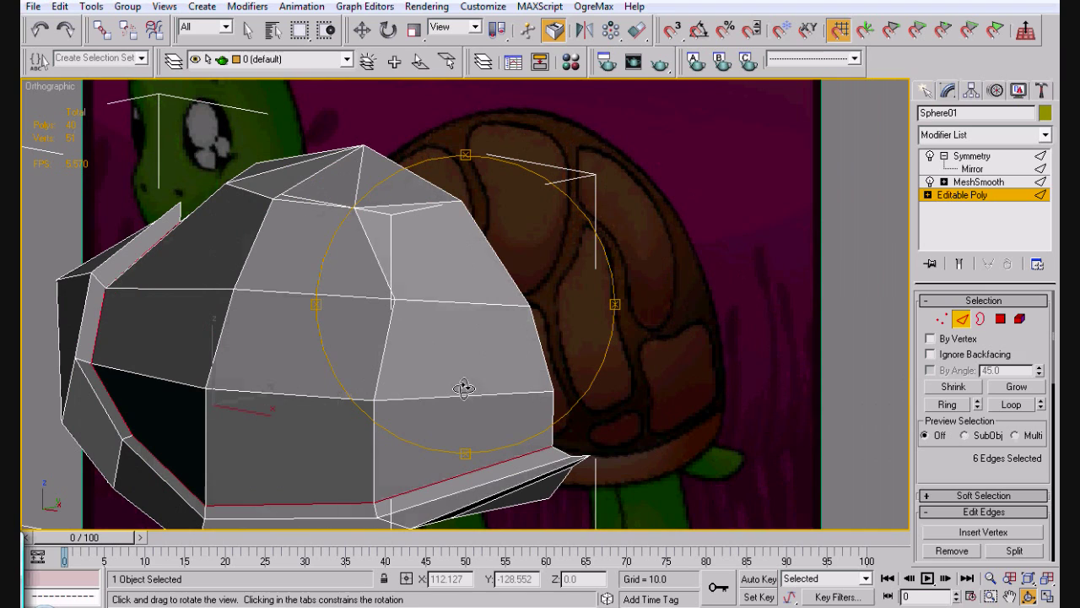
{"action": "key", "text": "w"}
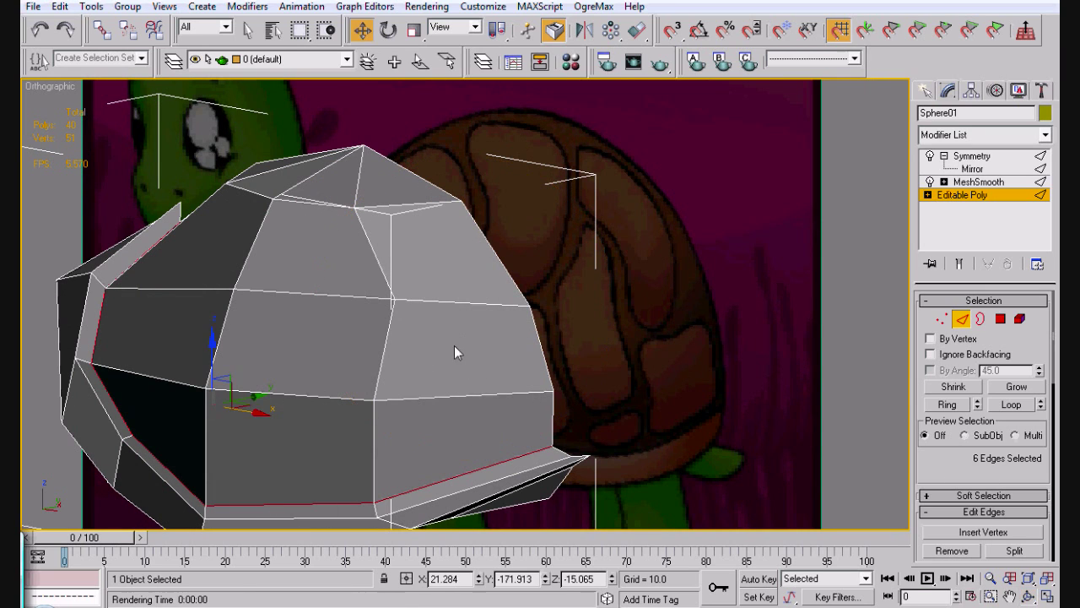
{"action": "key", "text": "r"}
{"action": "left_click_drag", "start_coordinate": [205, 394], "coordinate": [203, 398]}
{"action": "key", "text": "w"}
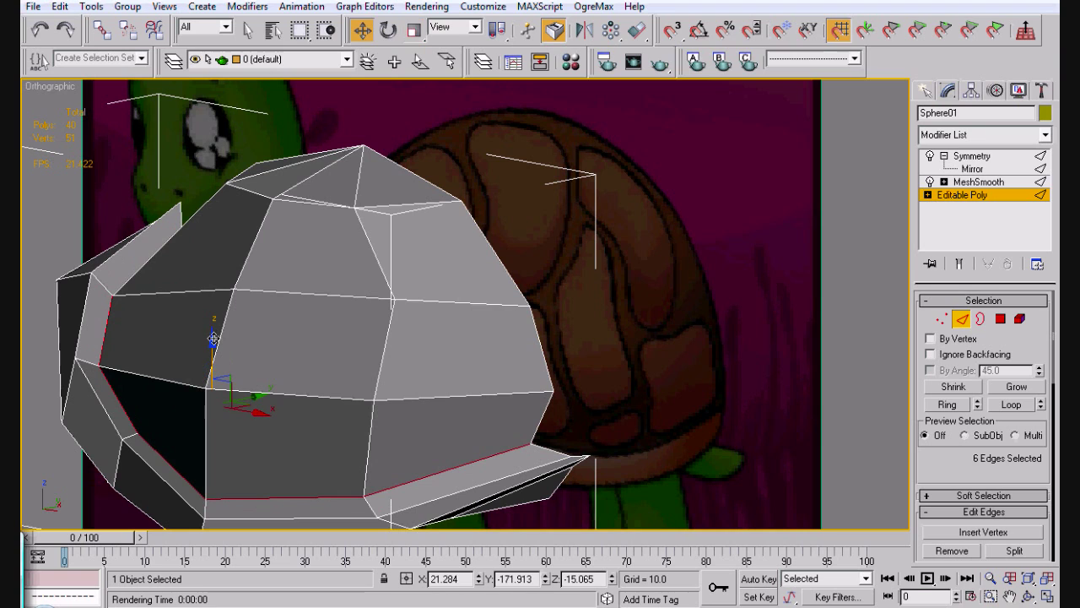
{"action": "left_click_drag", "start_coordinate": [214, 336], "coordinate": [213, 340]}
Step: Chamfer the selected edges by 1.88 with one segment, then deselect them
{"action": "scroll", "coordinate": [954, 477], "scroll_direction": "down", "scroll_amount": 3}
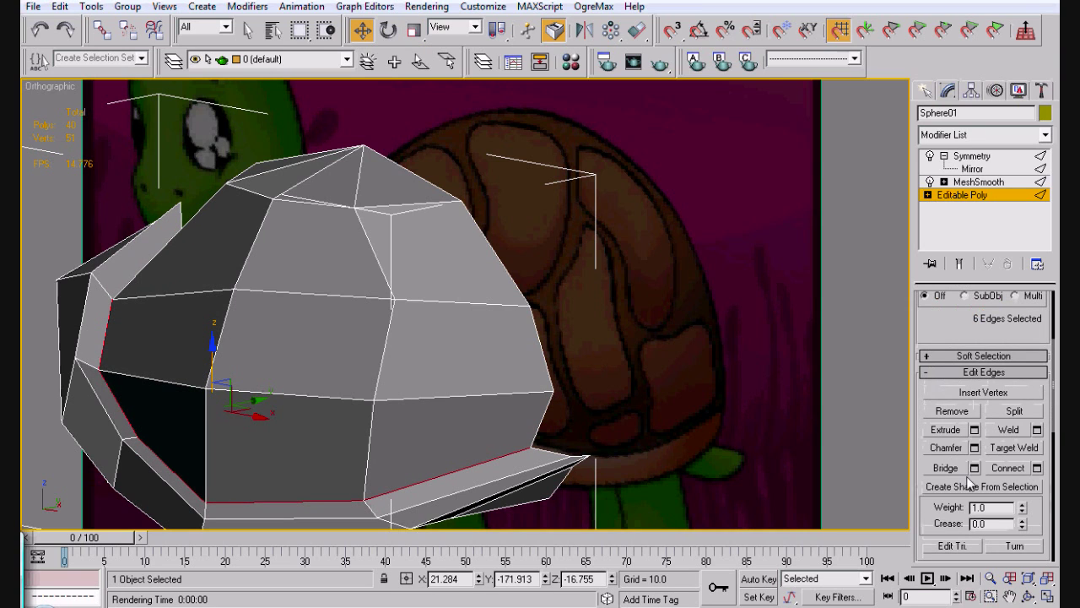
{"action": "left_click", "coordinate": [975, 448]}
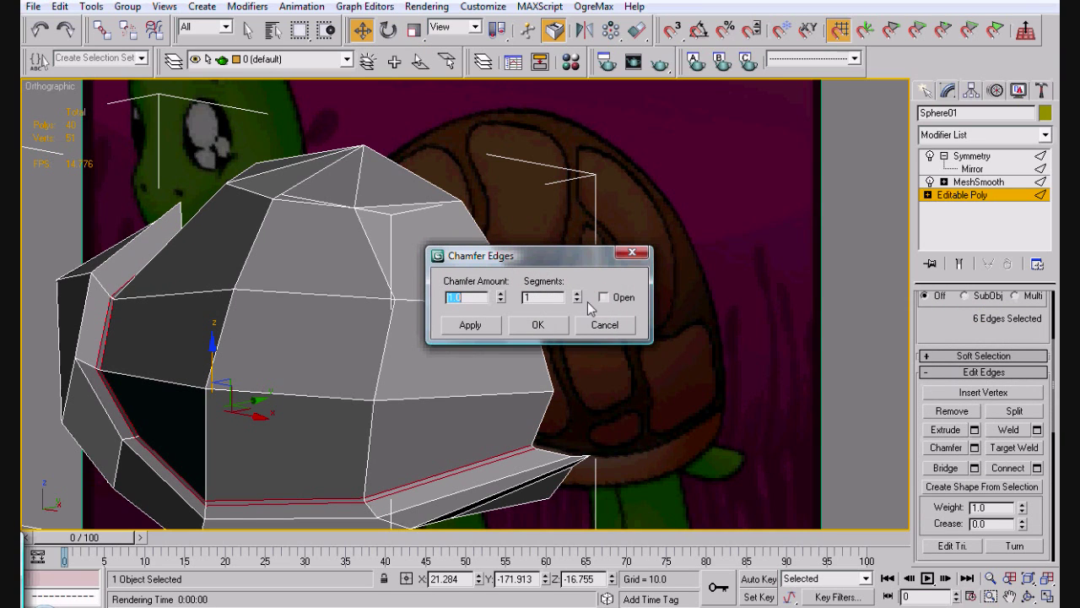
{"action": "left_click_drag", "start_coordinate": [502, 302], "coordinate": [513, 206]}
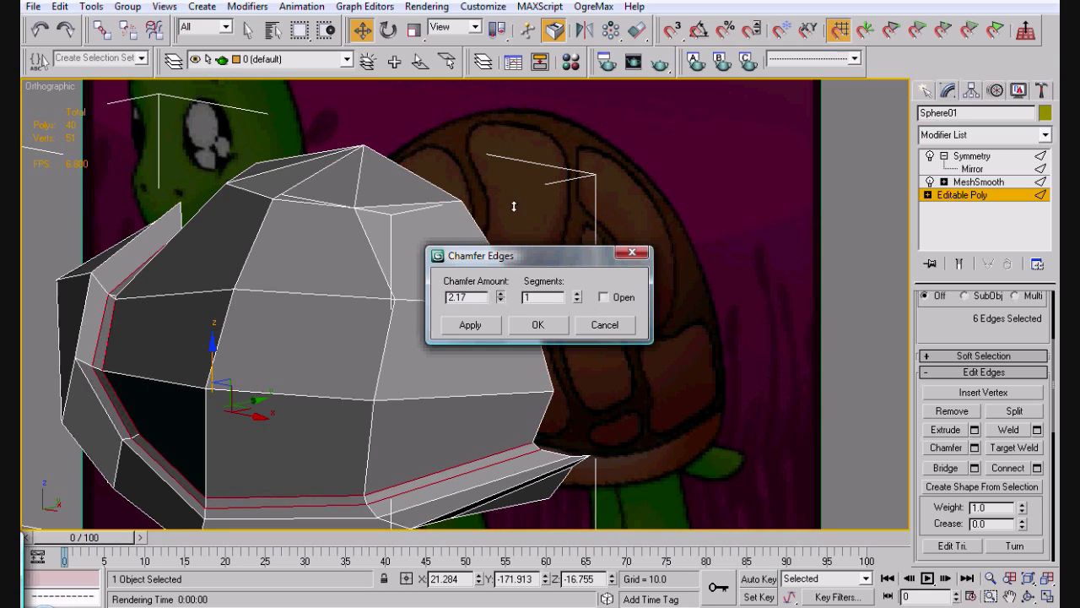
{"action": "left_click", "coordinate": [539, 325]}
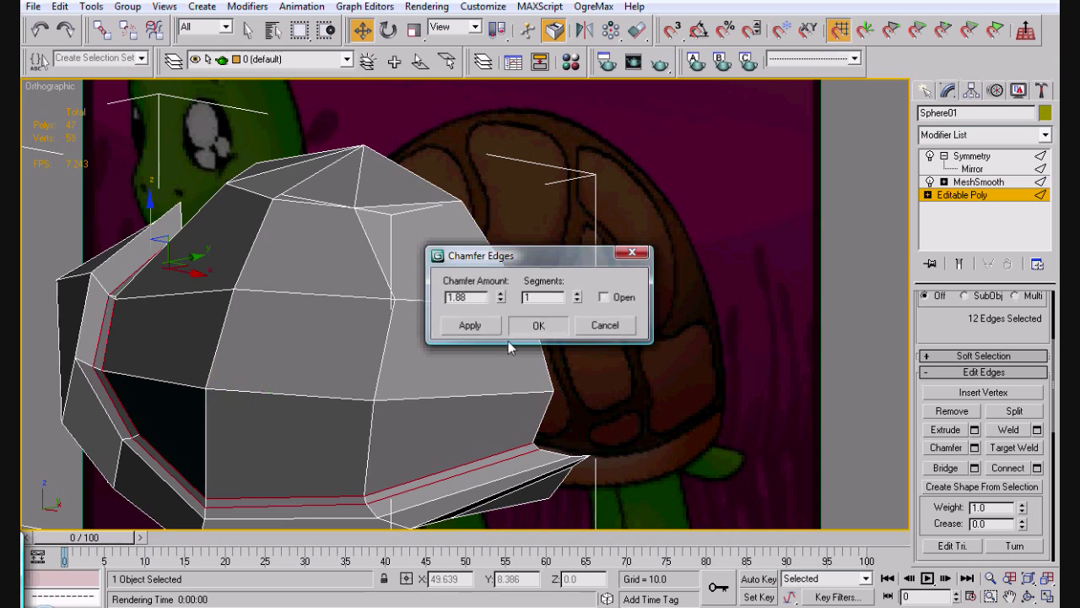
{"action": "left_click", "coordinate": [724, 376]}
Step: Show the smoothed, mirrored end result and render the whole shell from an angled view
{"action": "key", "text": "f"}
{"action": "key", "text": "z"}
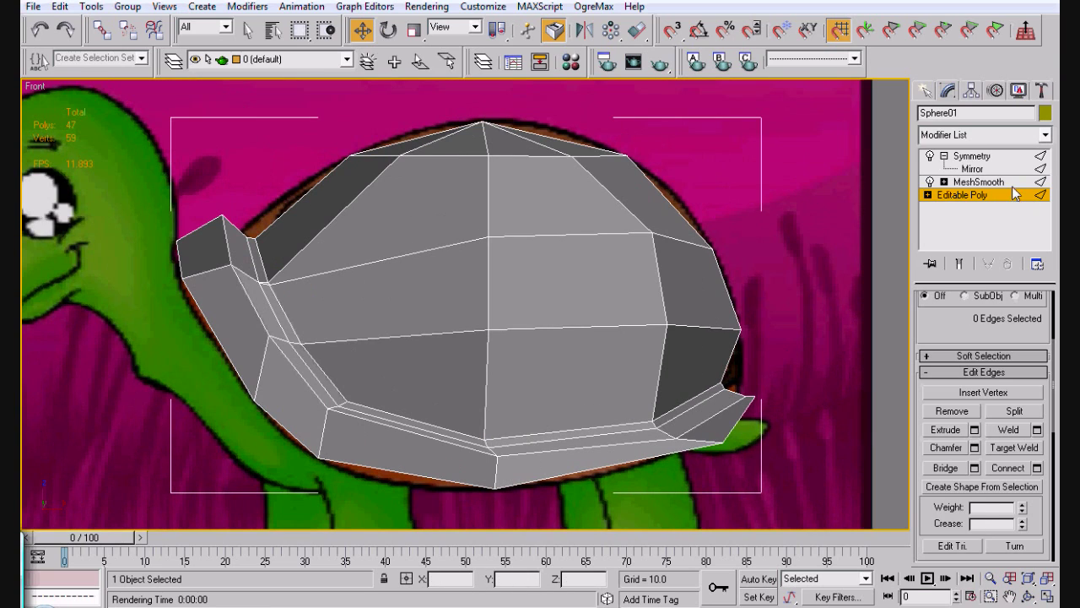
{"action": "left_click", "coordinate": [979, 182]}
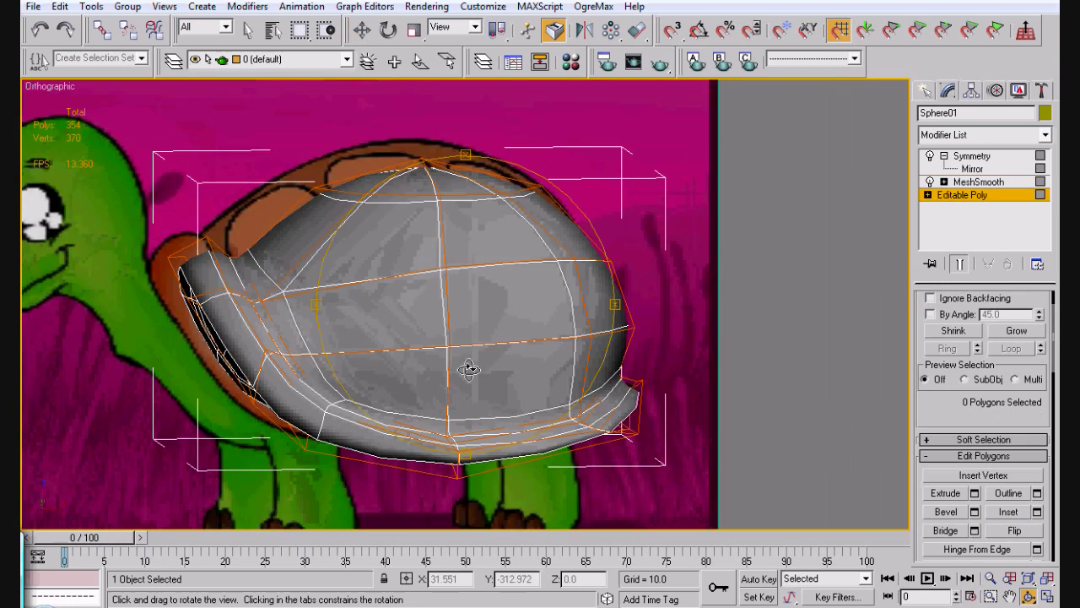
{"action": "left_click_drag", "start_coordinate": [466, 366], "coordinate": [450, 244]}
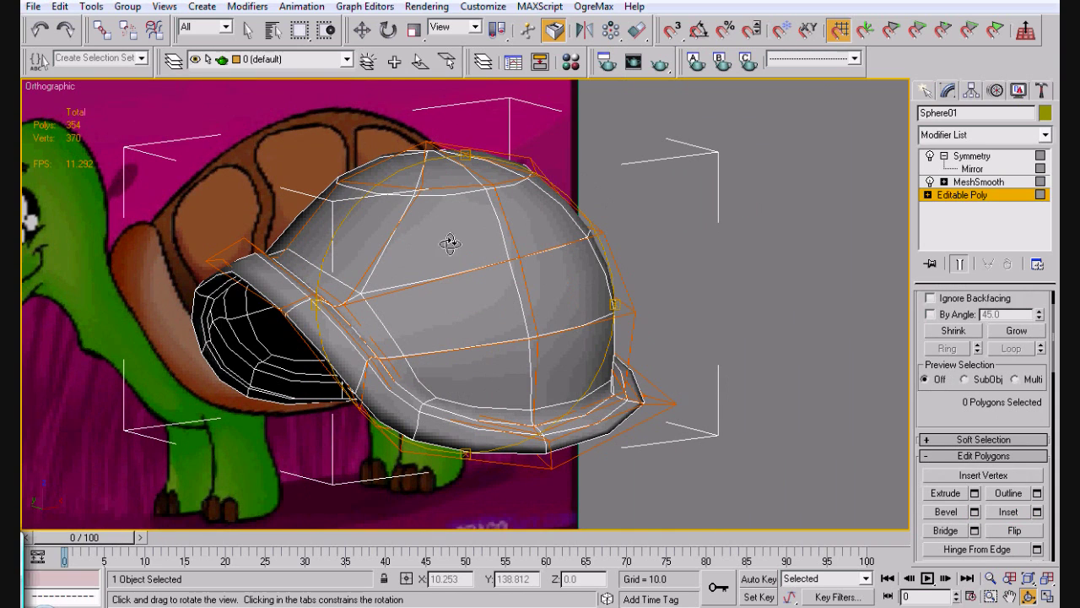
{"action": "key", "text": "shift+q"}
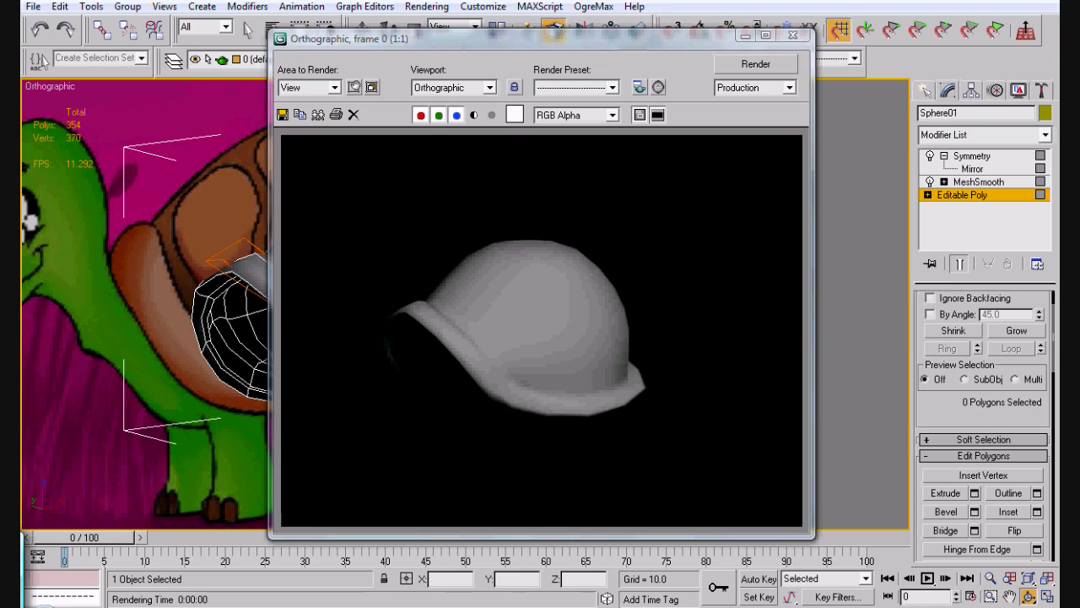
{"action": "left_click", "coordinate": [452, 606]}
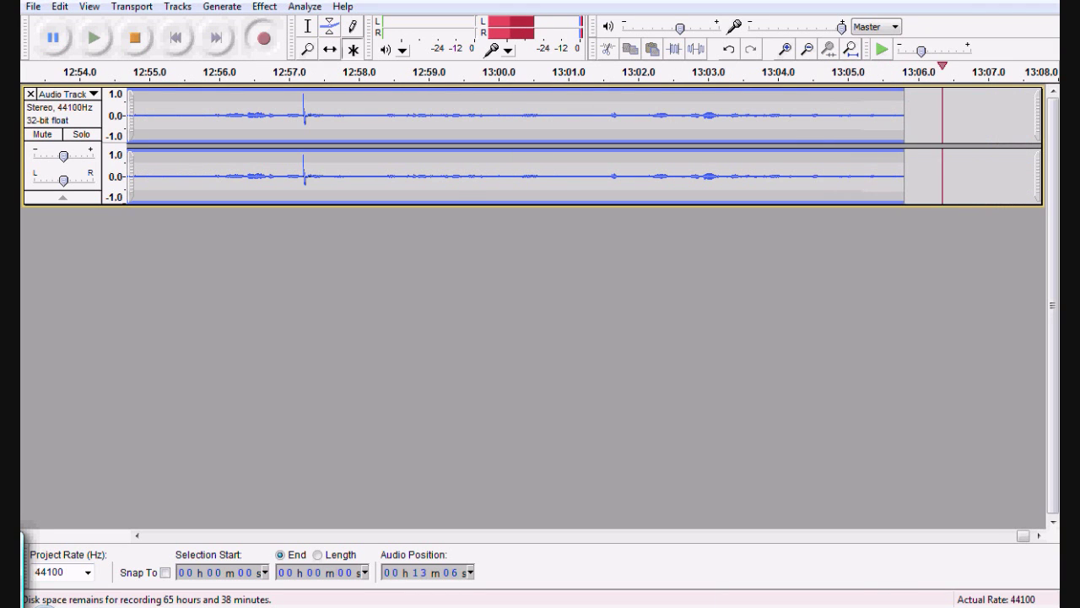
{"action": "key", "text": "alt+Tab"}
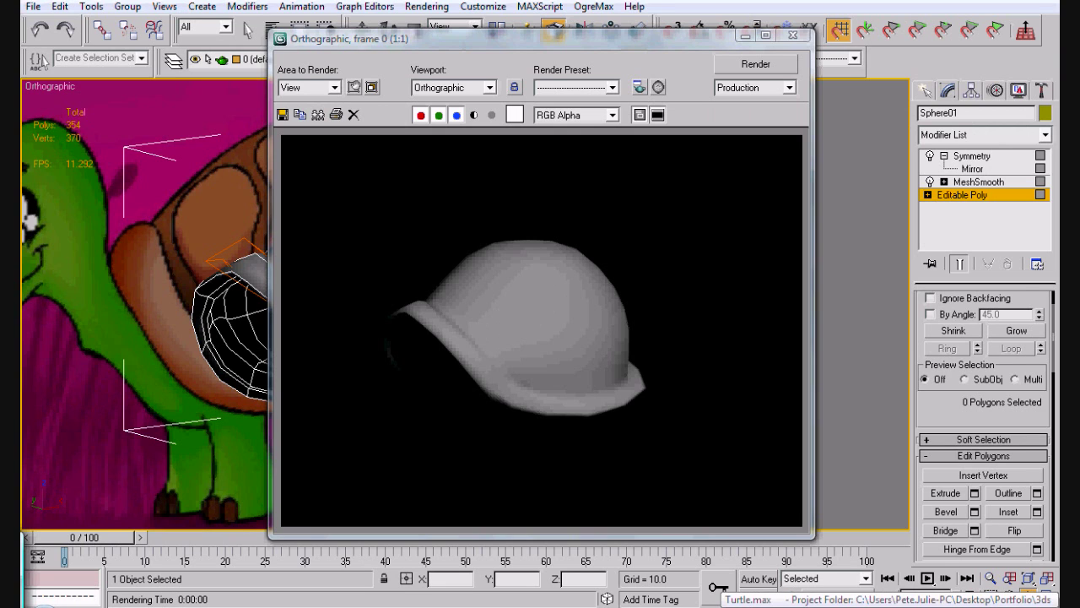
{"action": "right_click", "coordinate": [916, 607]}
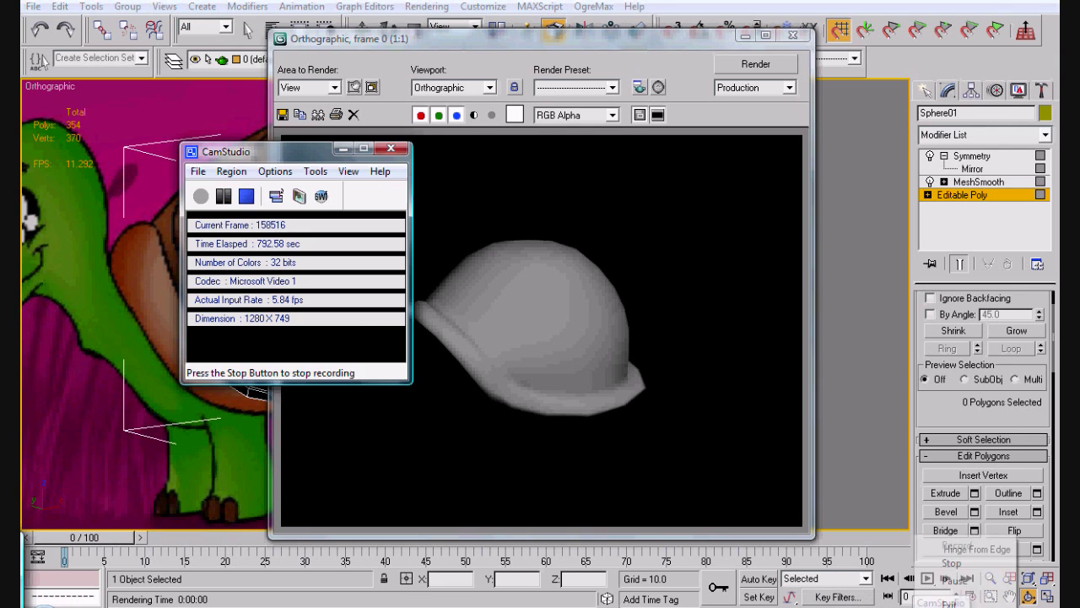